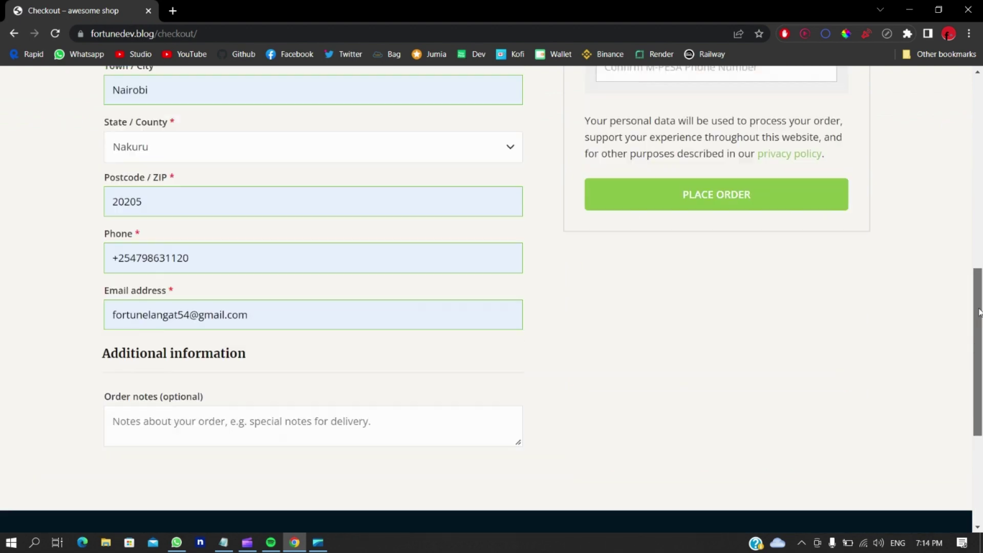
{"action": "left_click", "coordinate": [686, 287]}
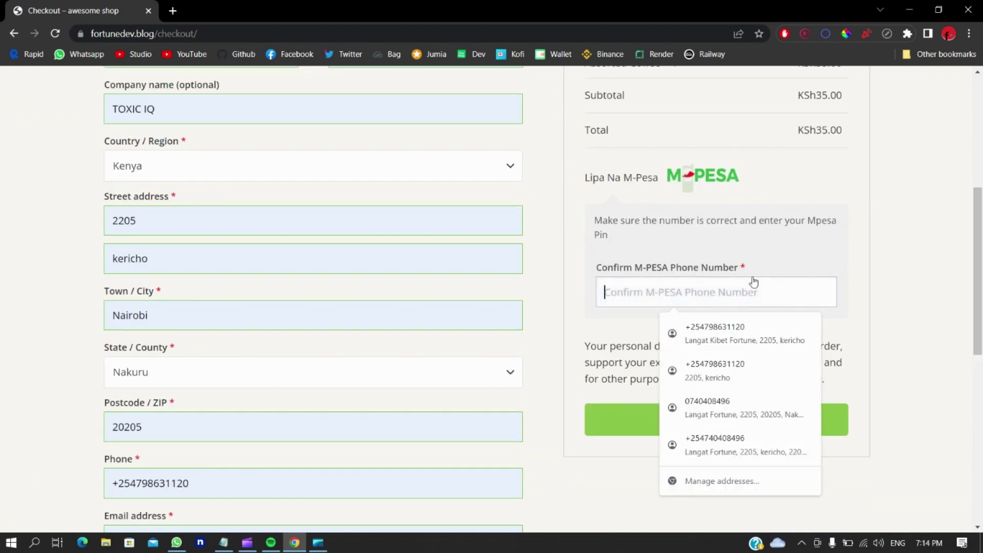
{"action": "left_click", "coordinate": [969, 271]}
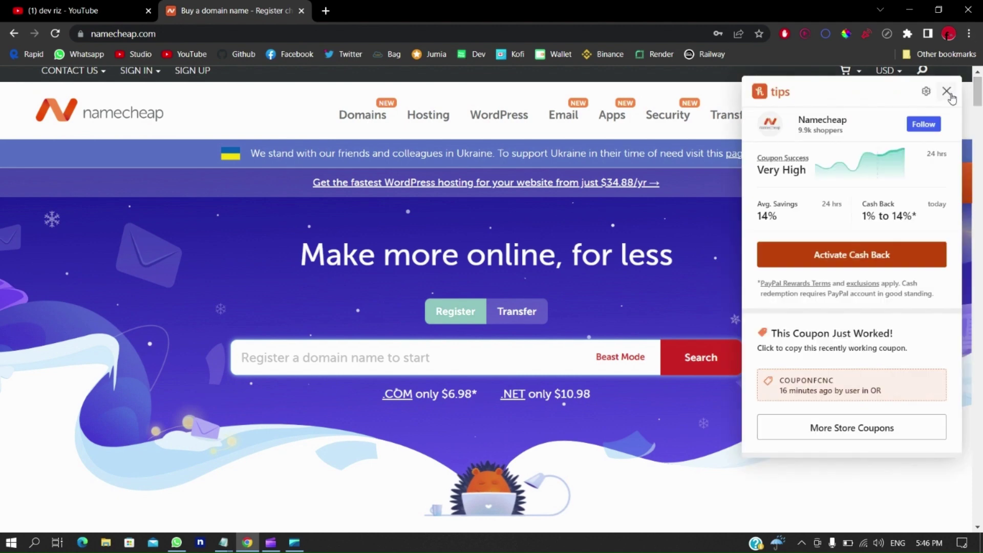
Step: Dismiss the Honey popup, sign in to Namecheap, and launch cPanel for the ingwetv.com hosting
{"action": "left_click", "coordinate": [946, 92]}
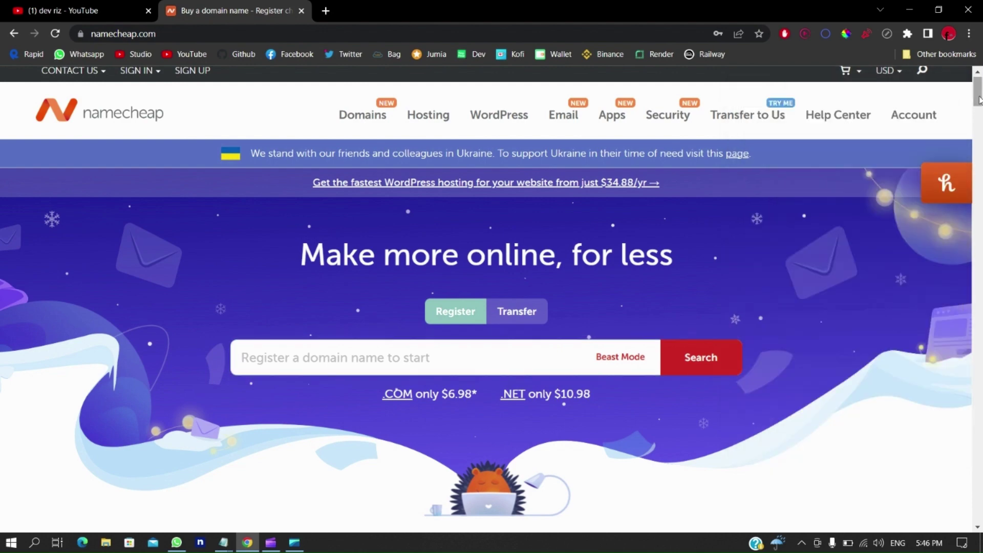
{"action": "mouse_move", "coordinate": [978, 100]}
{"action": "left_mouse_down"}
{"action": "mouse_move", "coordinate": [977, 118]}
{"action": "mouse_move", "coordinate": [978, 84]}
{"action": "left_mouse_up"}
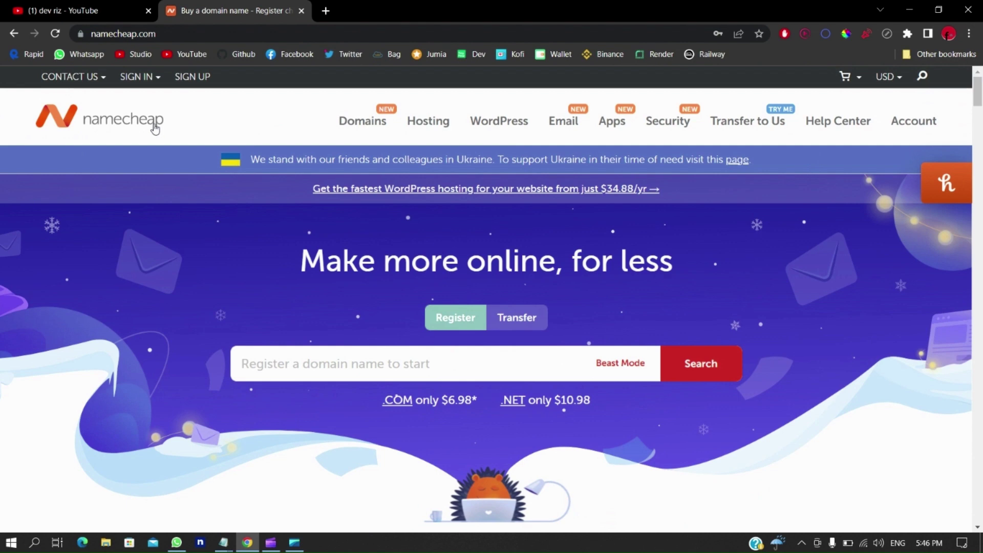
{"action": "left_click", "coordinate": [149, 85]}
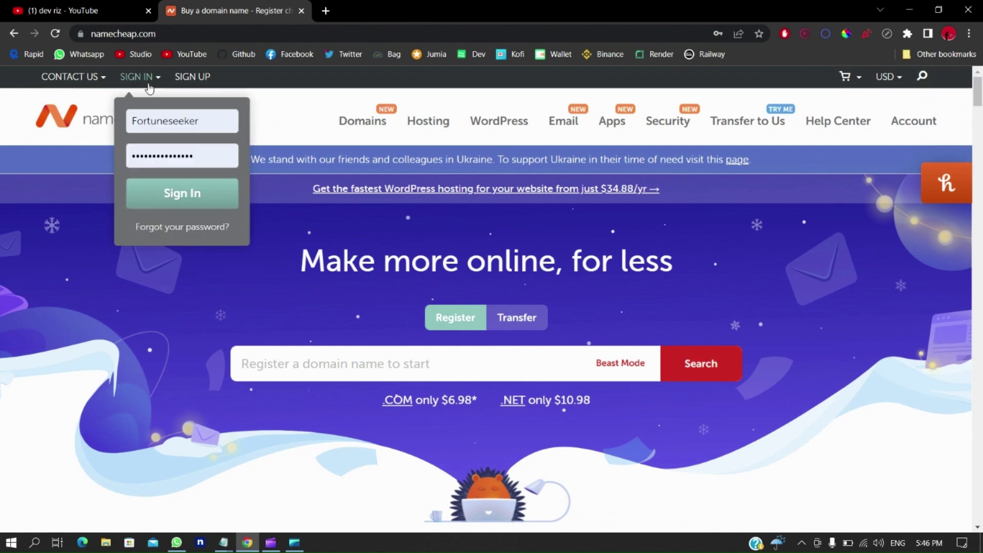
{"action": "left_click", "coordinate": [159, 193]}
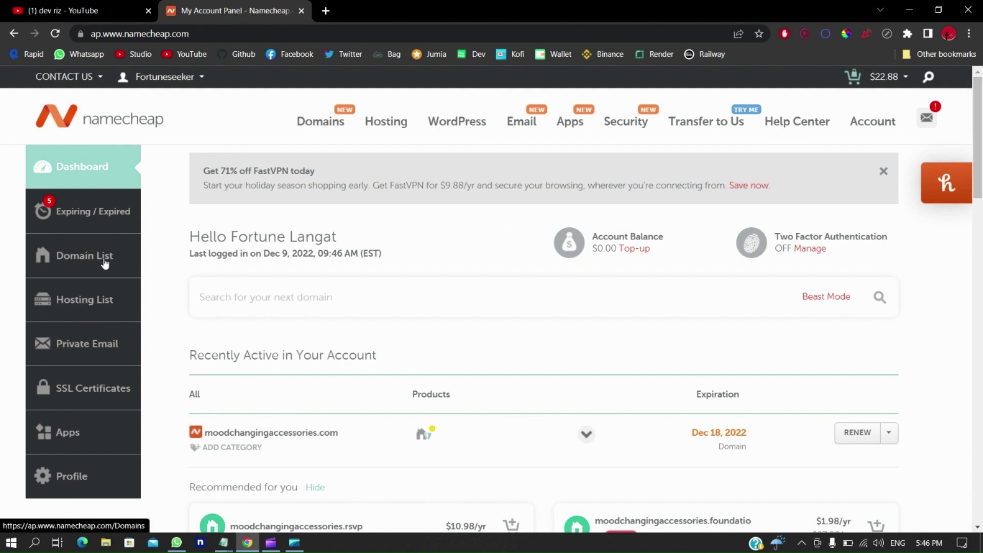
{"action": "left_click", "coordinate": [65, 311]}
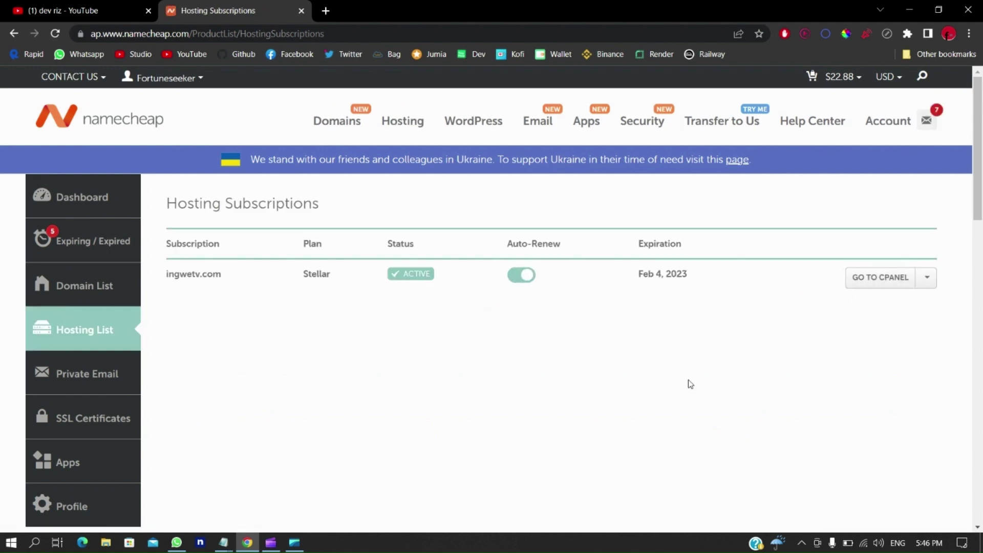
{"action": "left_click", "coordinate": [881, 277]}
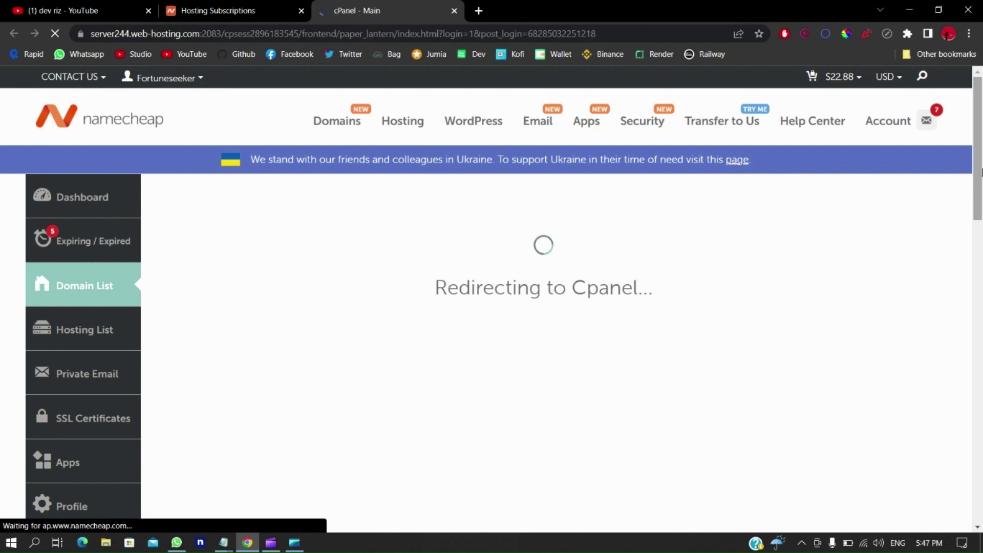
Step: Open WordPress Manager by Softaculous from cPanel's Software section
{"action": "left_click_drag", "start_coordinate": [981, 145], "coordinate": [980, 169]}
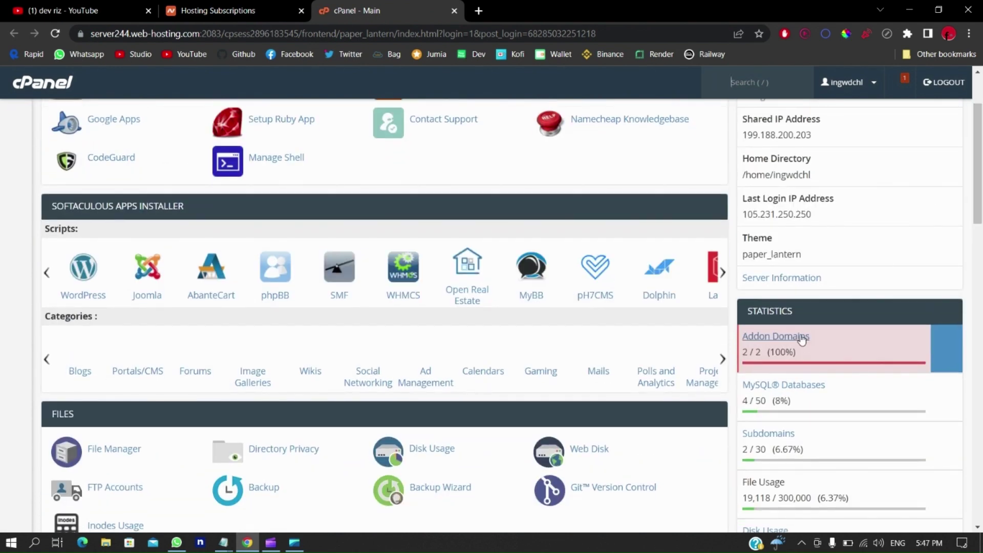
{"action": "left_click_drag", "start_coordinate": [977, 131], "coordinate": [979, 375]}
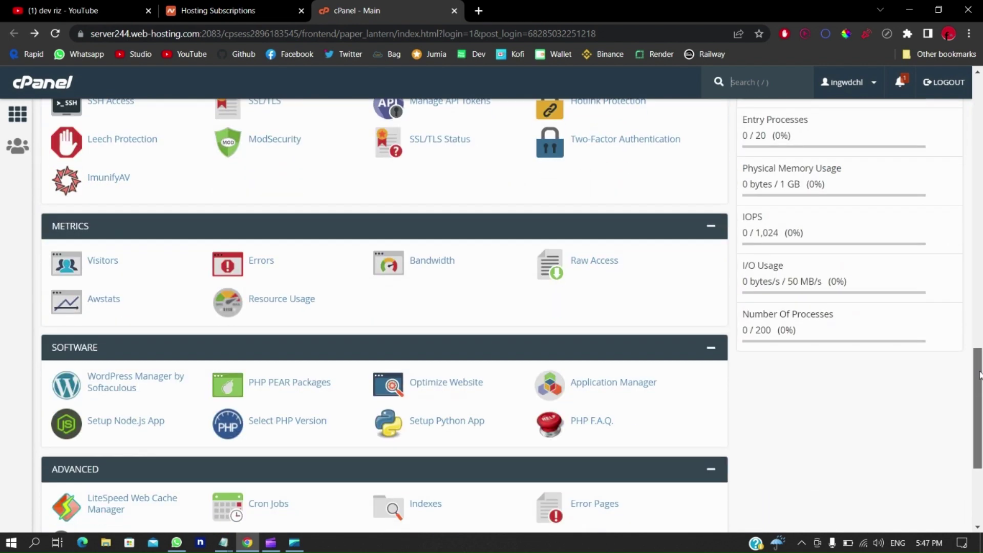
{"action": "left_click", "coordinate": [115, 392]}
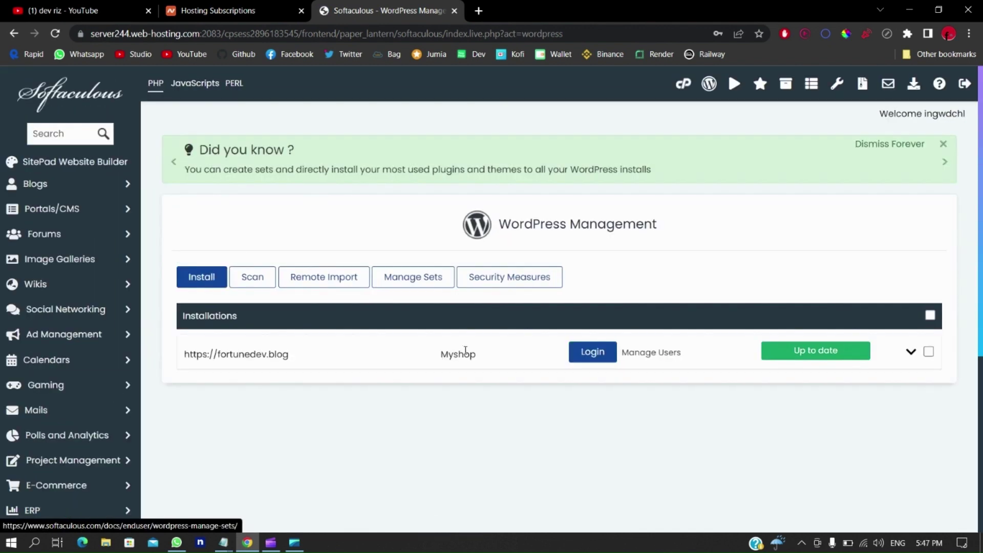
Step: Uninstall fortunedev.blog with its folder, database and database user, then return to WordPress Management
{"action": "scroll", "coordinate": [980, 151], "scroll_direction": "down", "scroll_amount": 2}
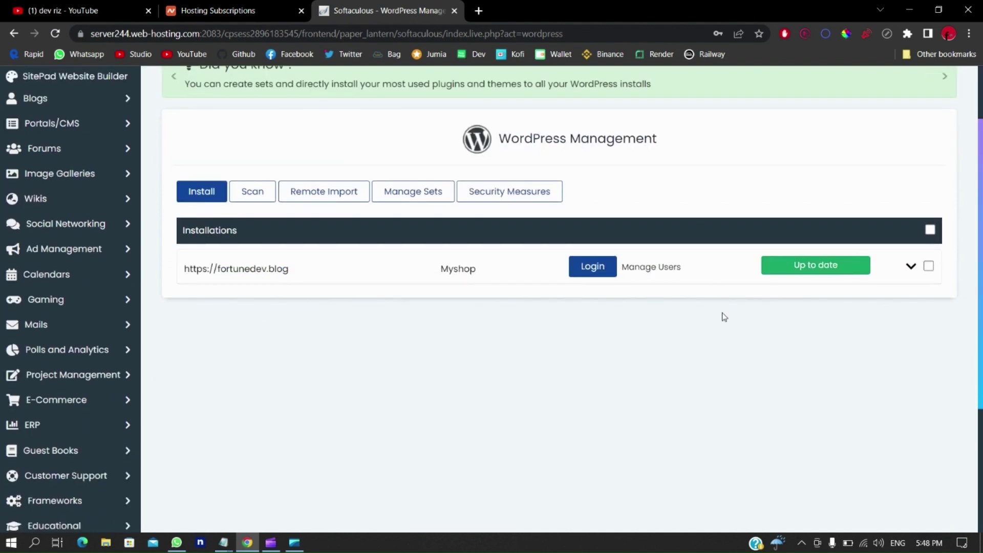
{"action": "left_click", "coordinate": [911, 265]}
{"action": "left_click_drag", "start_coordinate": [980, 146], "coordinate": [980, 289]}
{"action": "left_click", "coordinate": [711, 421]}
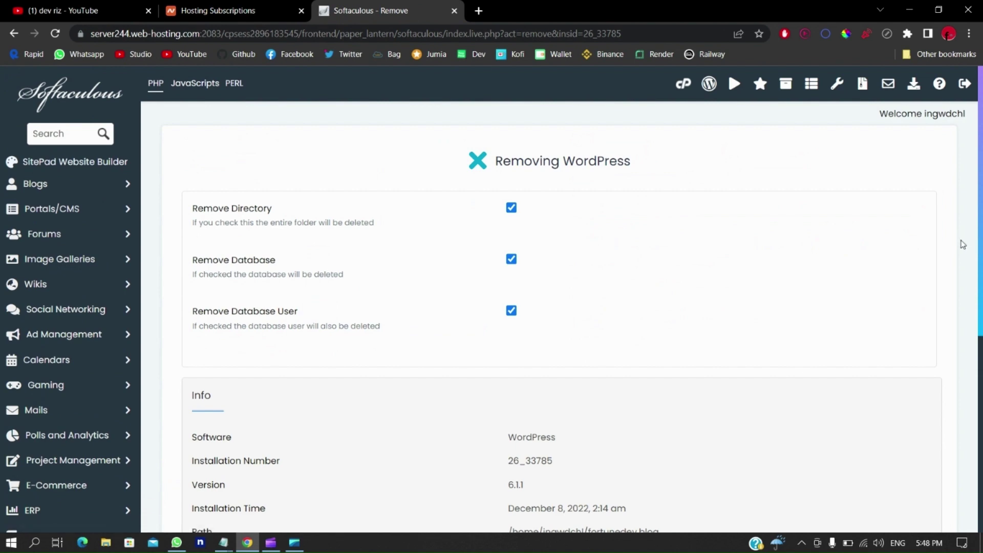
{"action": "left_click_drag", "start_coordinate": [980, 249], "coordinate": [980, 439]}
{"action": "left_click", "coordinate": [528, 387]}
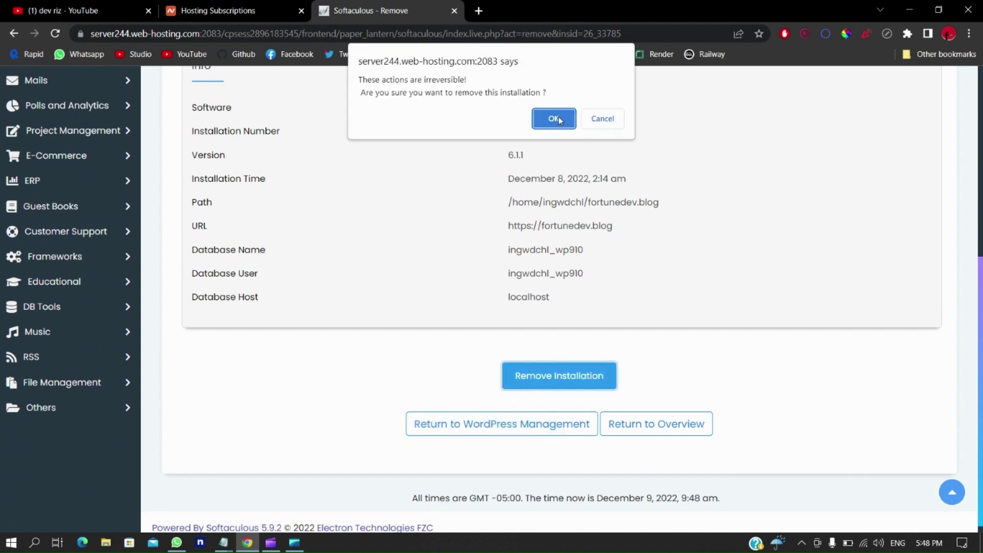
{"action": "left_click", "coordinate": [557, 118]}
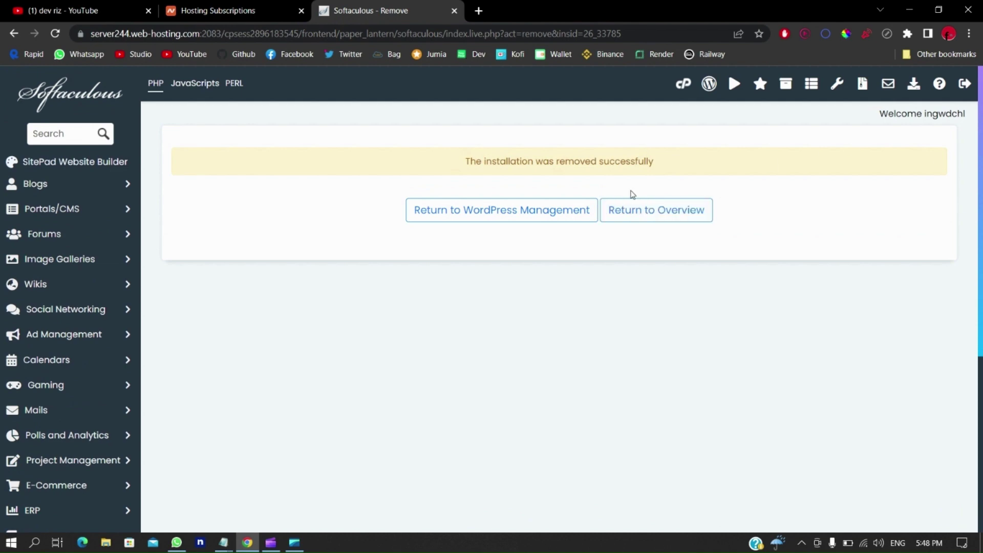
{"action": "left_click", "coordinate": [496, 224]}
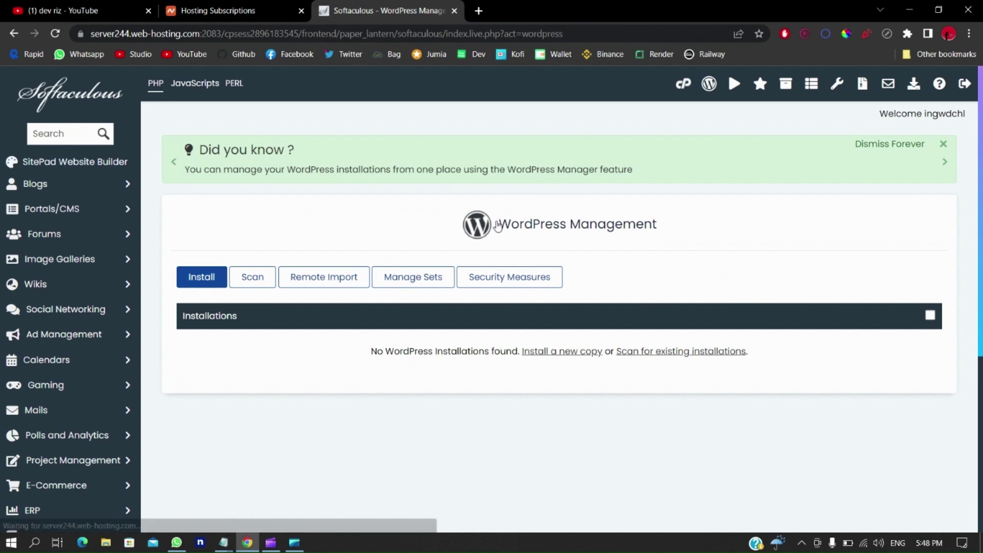
Step: Start a new WordPress install with fortunedev.blog as the domain
{"action": "left_click", "coordinate": [549, 356]}
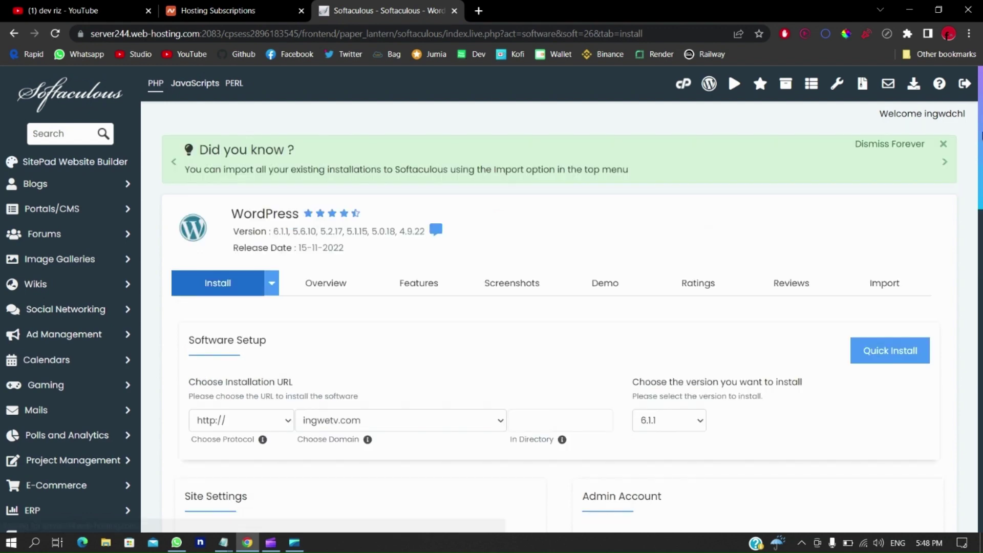
{"action": "scroll", "coordinate": [980, 198], "scroll_direction": "down", "scroll_amount": 3}
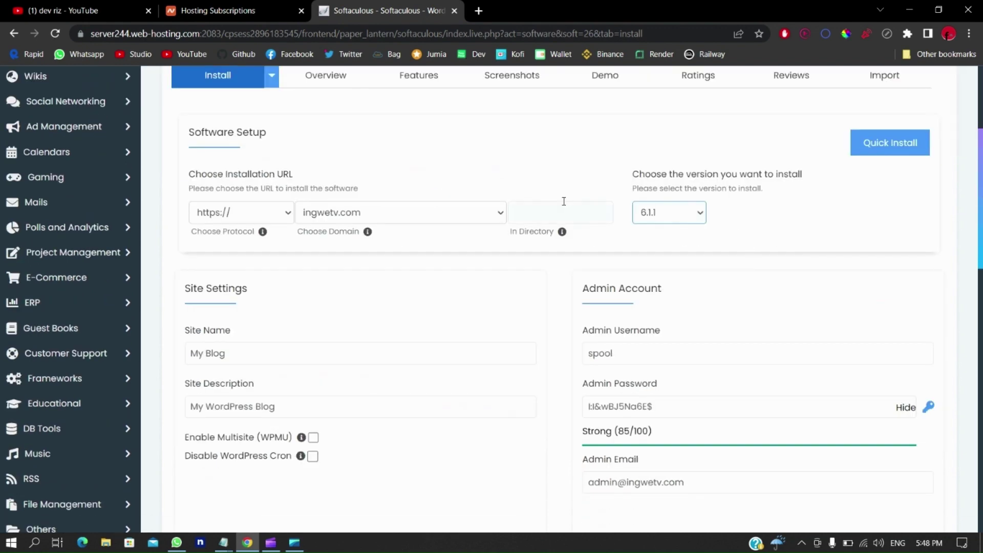
{"action": "left_click", "coordinate": [496, 213]}
{"action": "left_click", "coordinate": [388, 278]}
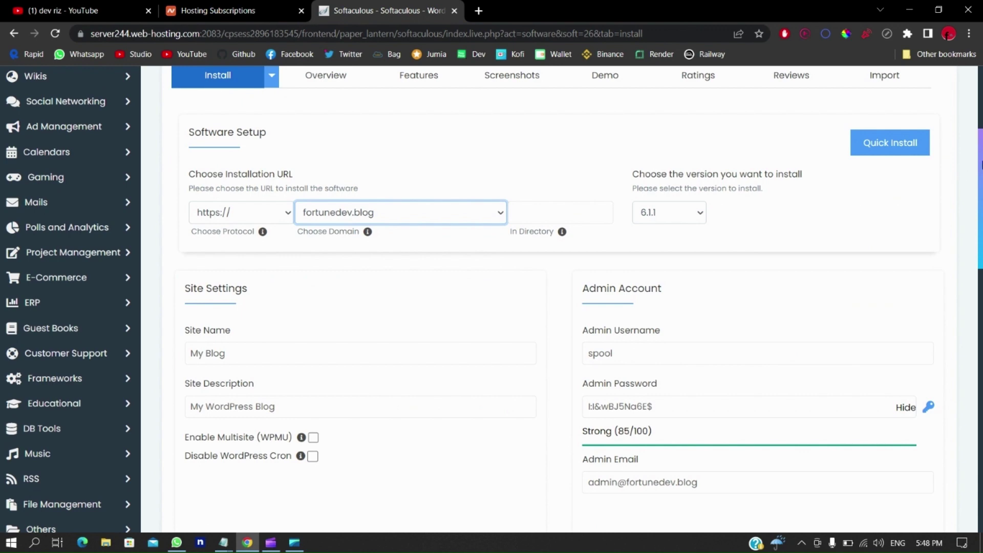
{"action": "left_click_drag", "start_coordinate": [980, 165], "coordinate": [980, 190]}
Step: Replace the default My Blog site name with 'awesome shop'
{"action": "left_click", "coordinate": [349, 263]}
{"action": "left_click_drag", "start_coordinate": [348, 266], "coordinate": [130, 275]}
{"action": "key", "text": "BackSpace"}
{"action": "type", "text": "awesome shop"}
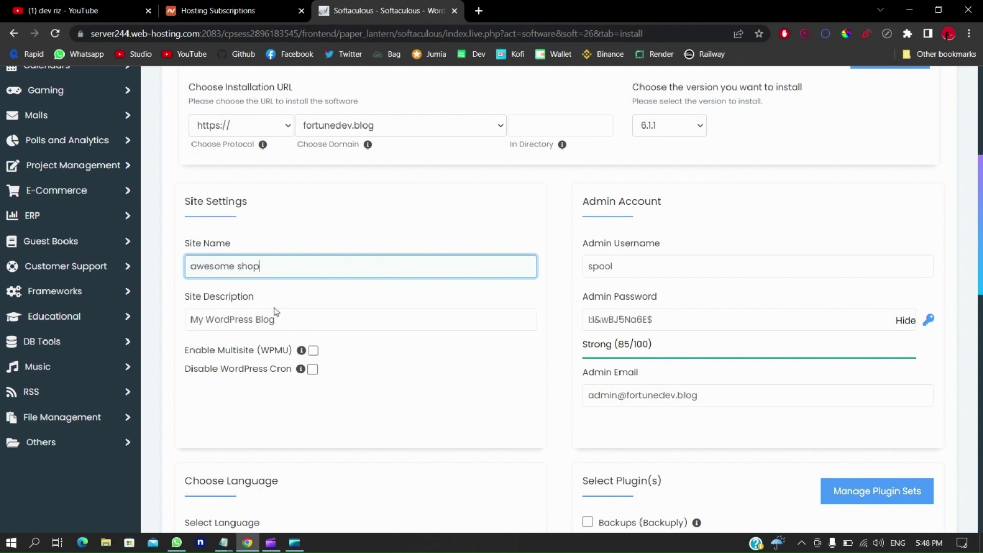
Step: Change the site description from My WordPress Blog to 'my shop'
{"action": "left_click", "coordinate": [286, 320]}
{"action": "left_click_drag", "start_coordinate": [274, 319], "coordinate": [131, 338]}
{"action": "left_click", "coordinate": [131, 337]}
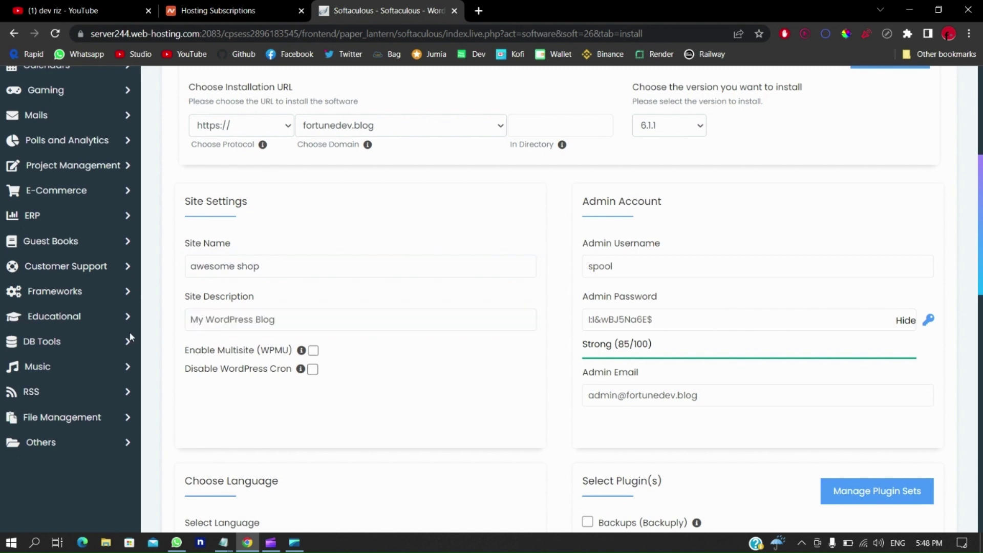
{"action": "scroll", "coordinate": [130, 338], "scroll_direction": "down", "scroll_amount": 8}
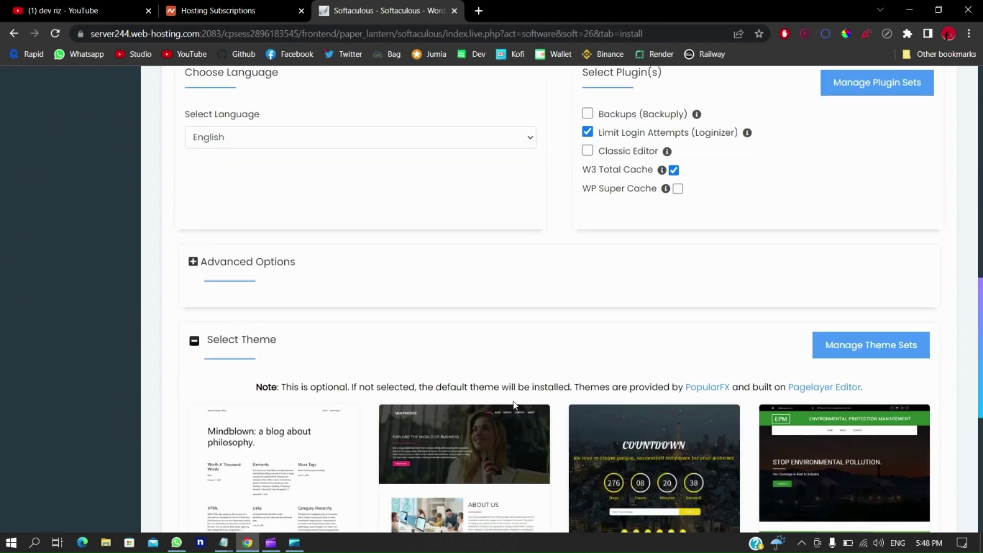
{"action": "left_click_drag", "start_coordinate": [981, 295], "coordinate": [939, 190]}
{"action": "left_click", "coordinate": [287, 268]}
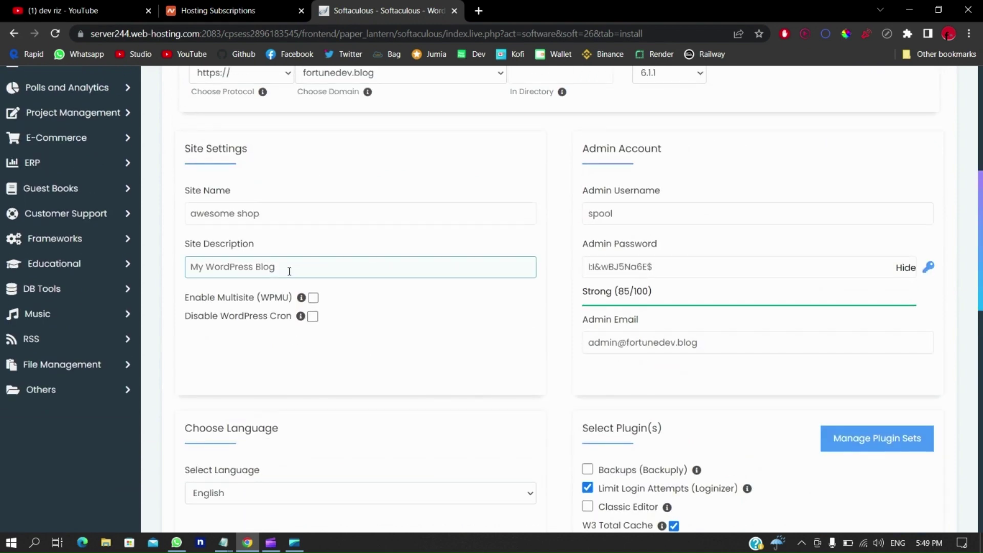
{"action": "key", "text": "ctrl+a"}
{"action": "key", "text": "BackSpace"}
{"action": "type", "text": "m"}
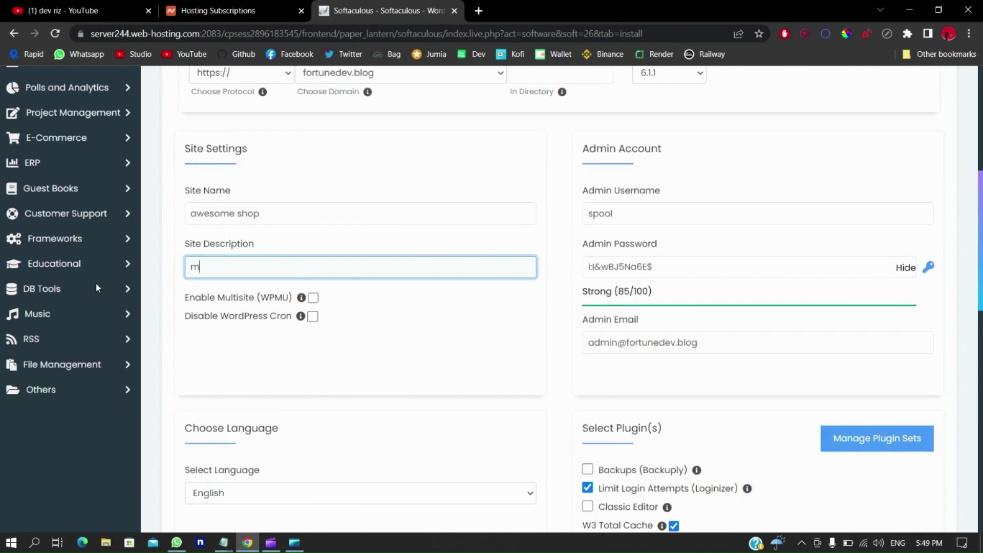
{"action": "type", "text": "y shop"}
Step: Replace the default admin username with 'dev'
{"action": "left_click", "coordinate": [610, 221]}
{"action": "double_click", "coordinate": [597, 214]}
{"action": "left_click", "coordinate": [538, 228]}
{"action": "left_click_drag", "start_coordinate": [647, 212], "coordinate": [549, 222]}
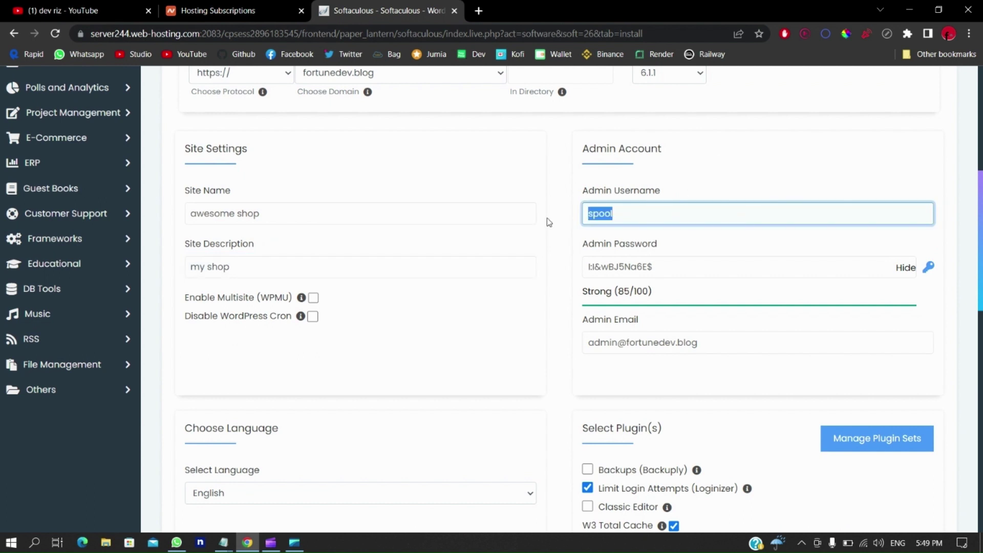
{"action": "key", "text": "BackSpace"}
{"action": "left_click", "coordinate": [548, 222]}
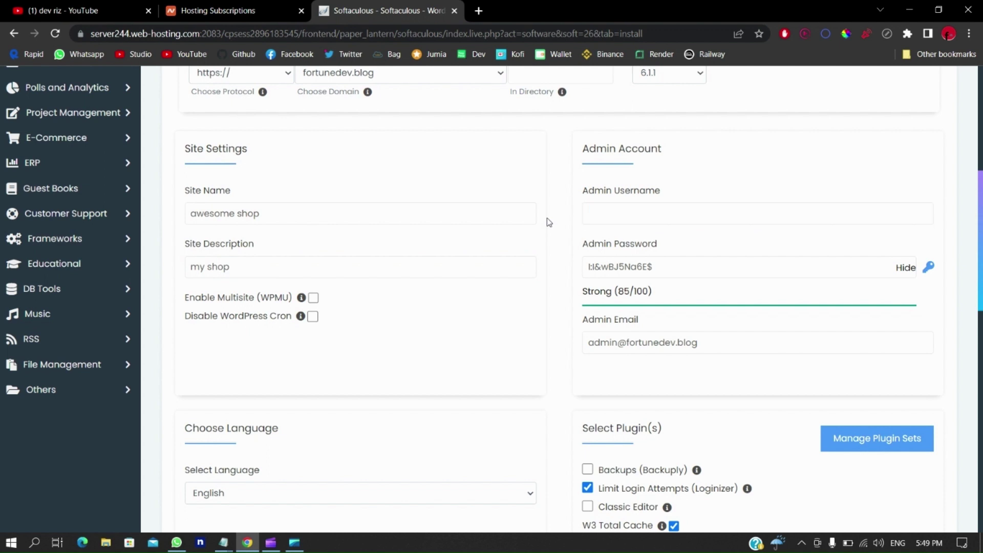
{"action": "left_click", "coordinate": [639, 212]}
{"action": "type", "text": "dev"}
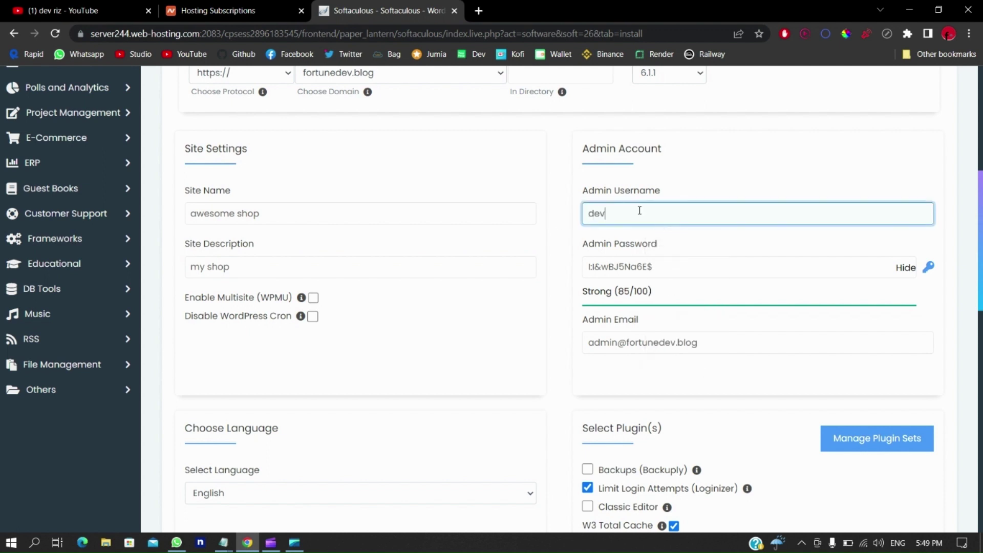
Step: Replace the generated admin password with a strong custom password and start the installation
{"action": "left_click_drag", "start_coordinate": [669, 264], "coordinate": [521, 246]}
{"action": "key", "text": "BackSpace"}
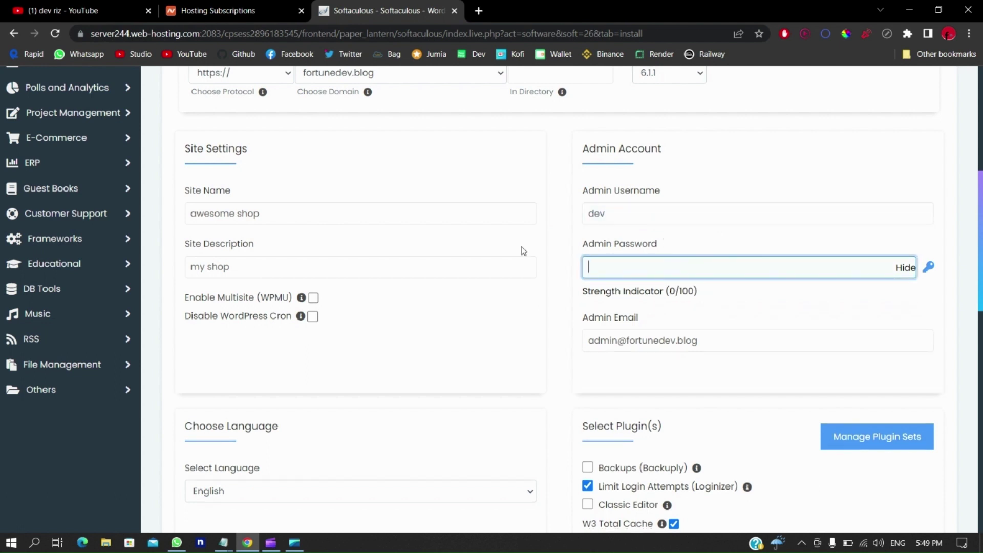
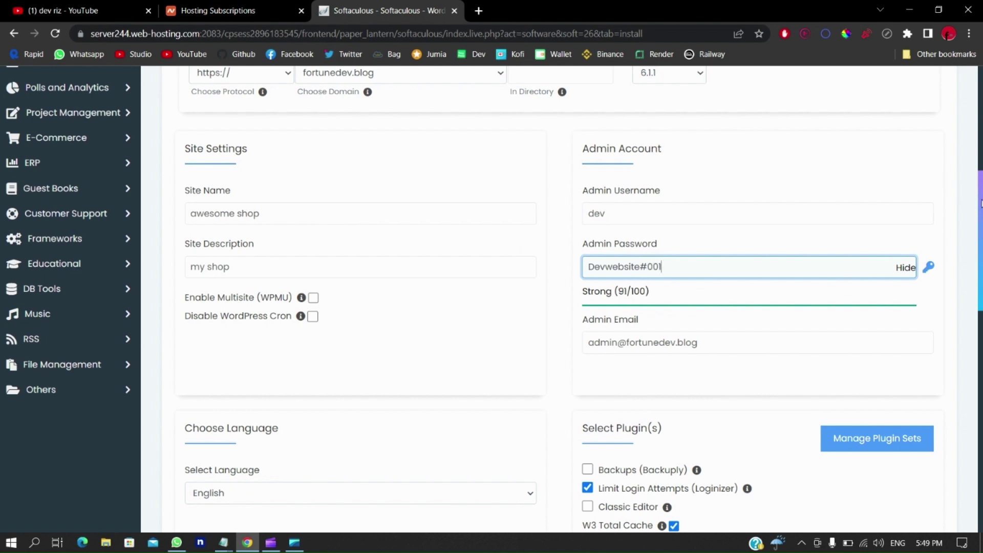
{"action": "scroll", "coordinate": [530, 351], "scroll_direction": "down", "scroll_amount": 15}
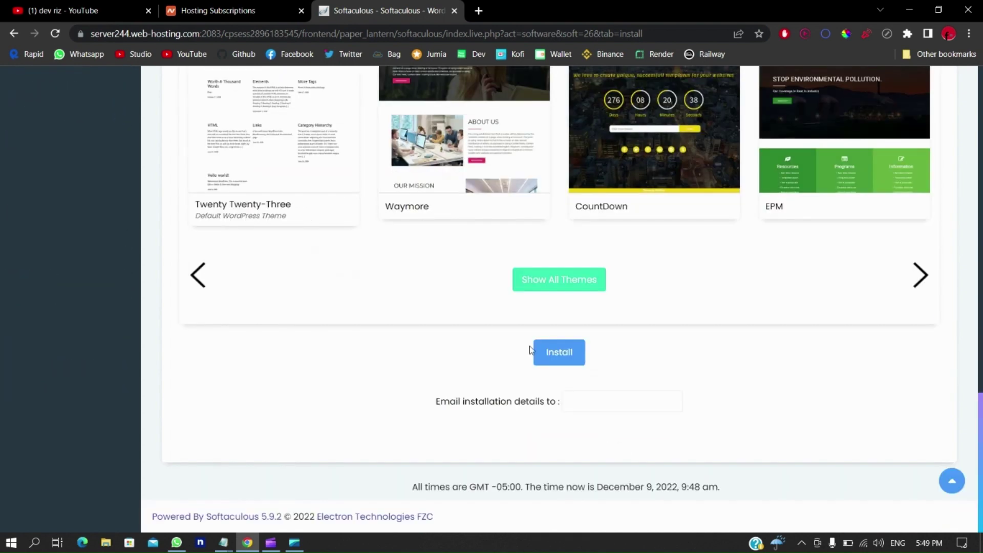
{"action": "left_click", "coordinate": [544, 352]}
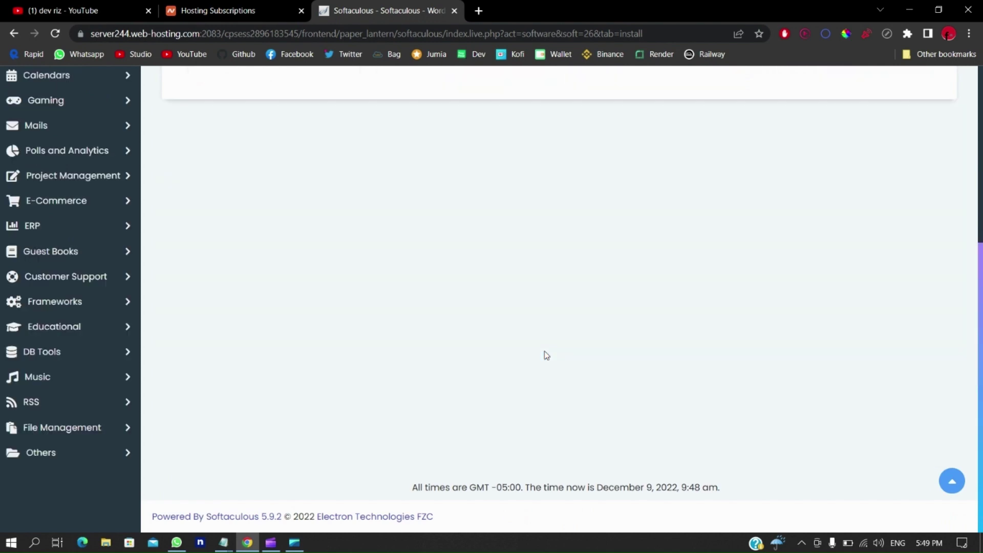
Step: Once installed, open the fortunedev.blog site and its admin URL in new tabs
{"action": "left_click_drag", "start_coordinate": [980, 296], "coordinate": [975, 107]}
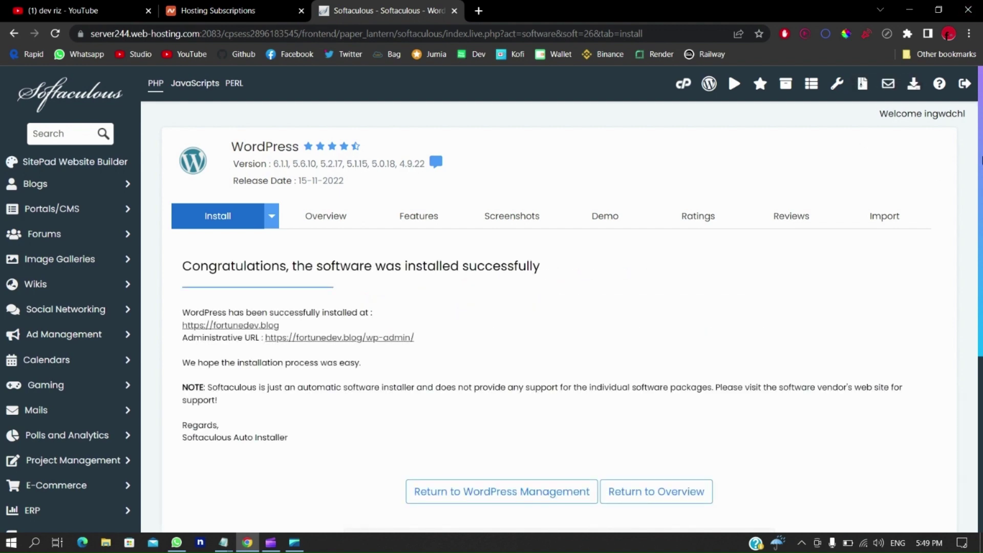
{"action": "scroll", "coordinate": [979, 247], "scroll_direction": "down", "scroll_amount": 2}
{"action": "scroll", "coordinate": [979, 249], "scroll_direction": "down", "scroll_amount": 1}
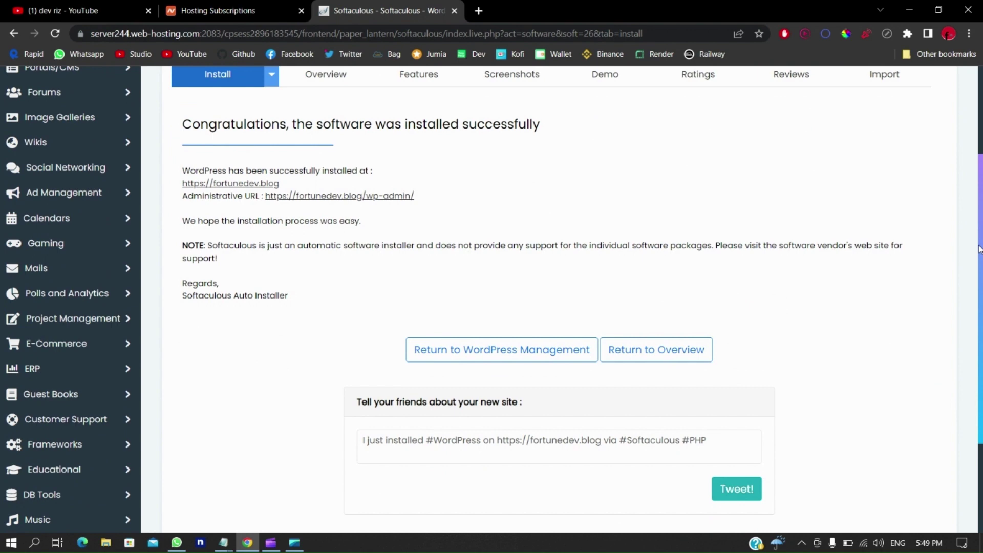
{"action": "scroll", "coordinate": [979, 249], "scroll_direction": "up", "scroll_amount": 2}
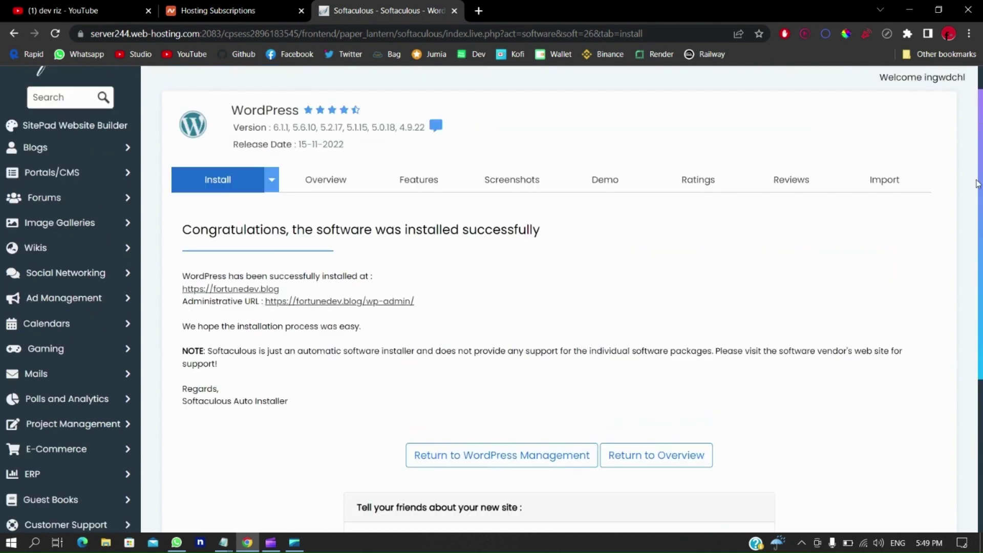
{"action": "right_click", "coordinate": [247, 289]}
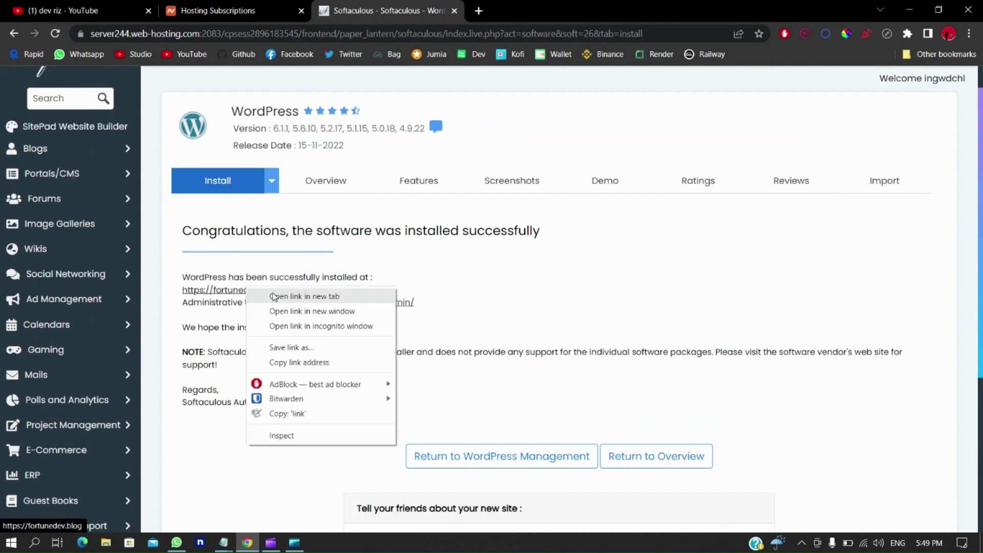
{"action": "left_click", "coordinate": [273, 297]}
{"action": "right_click", "coordinate": [332, 303]}
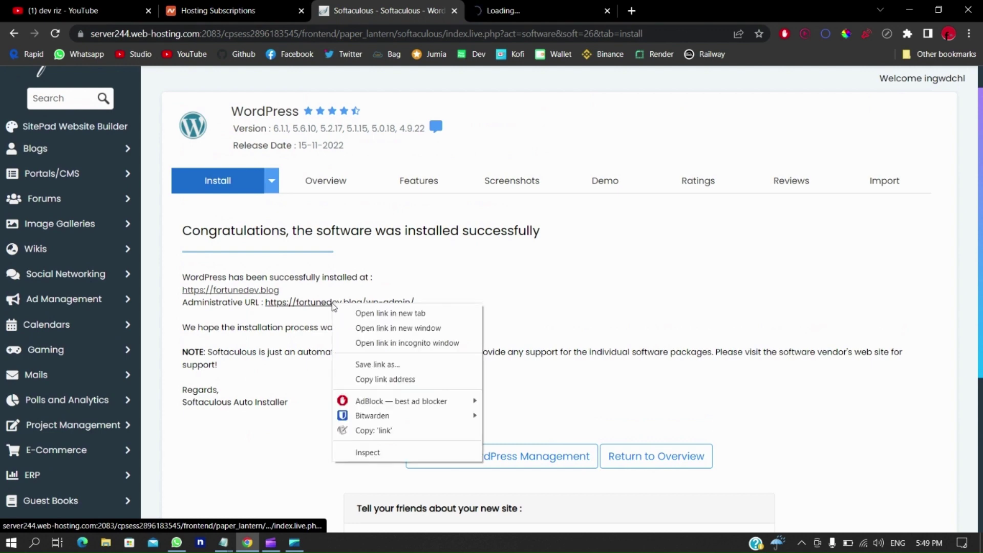
{"action": "left_click", "coordinate": [380, 314]}
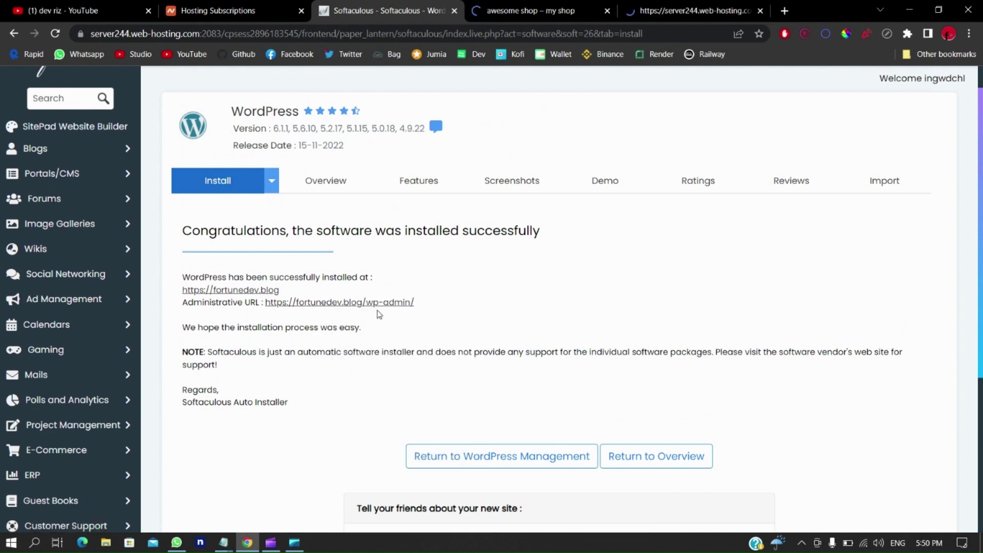
Step: Switch to the new site tab to view the awesome shop homepage
{"action": "left_click", "coordinate": [515, 8]}
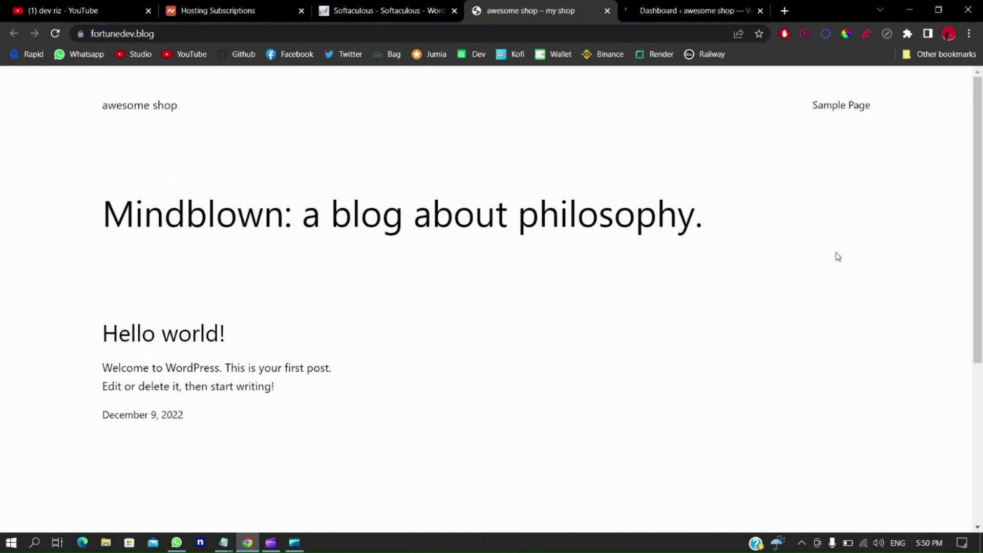
{"action": "left_click_drag", "start_coordinate": [977, 336], "coordinate": [977, 494]}
{"action": "scroll", "coordinate": [976, 494], "scroll_direction": "up", "scroll_amount": 5}
Step: In Screen Options, uncheck Welcome, Events and News, Quick Draft, Activity, At a Glance and Site Health Status
{"action": "left_click", "coordinate": [683, 13]}
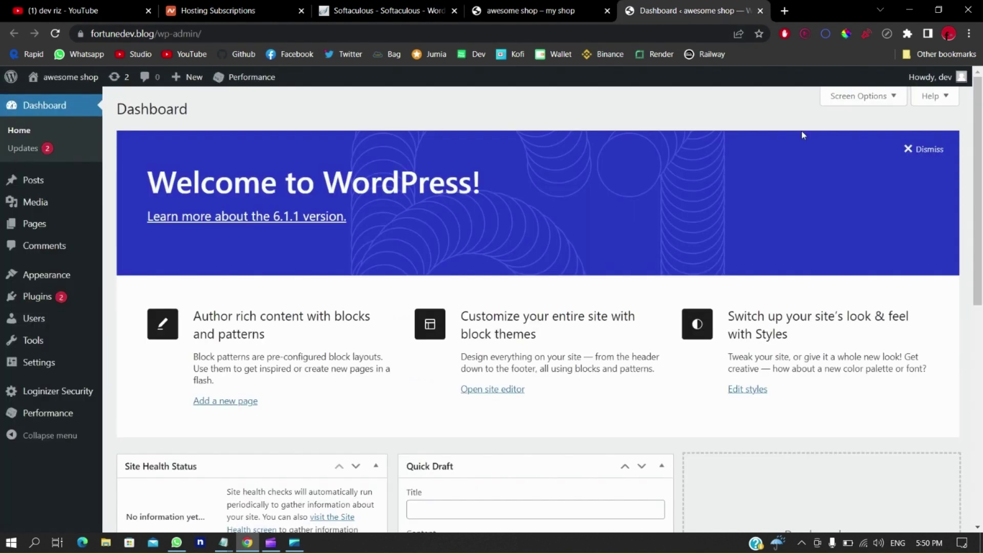
{"action": "left_click", "coordinate": [886, 95]}
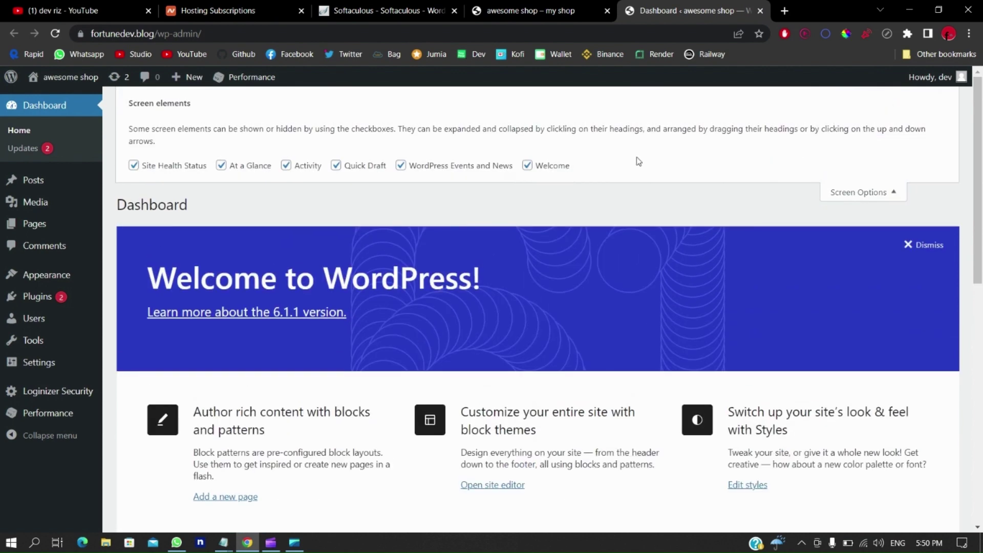
{"action": "left_click", "coordinate": [528, 166]}
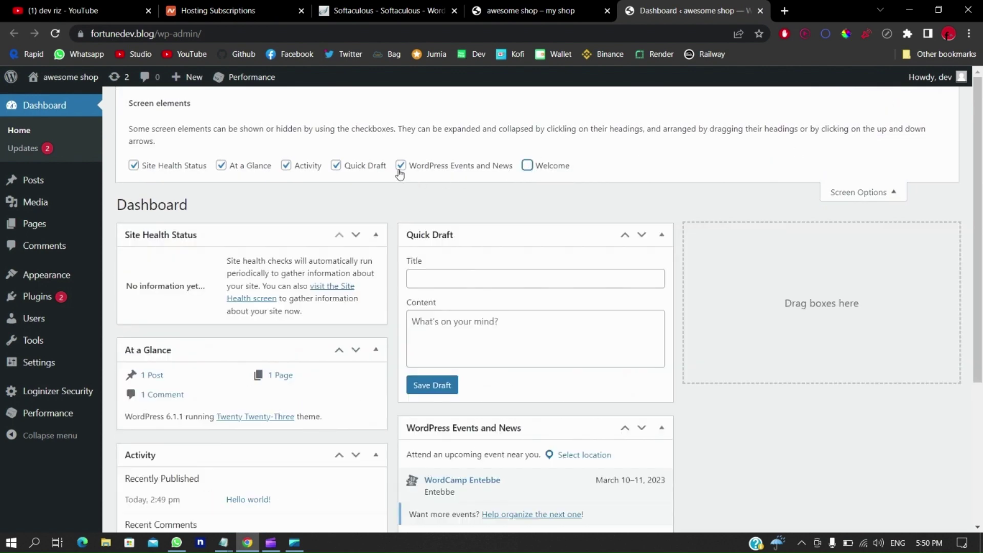
{"action": "left_click", "coordinate": [400, 167]}
{"action": "left_click", "coordinate": [335, 167]}
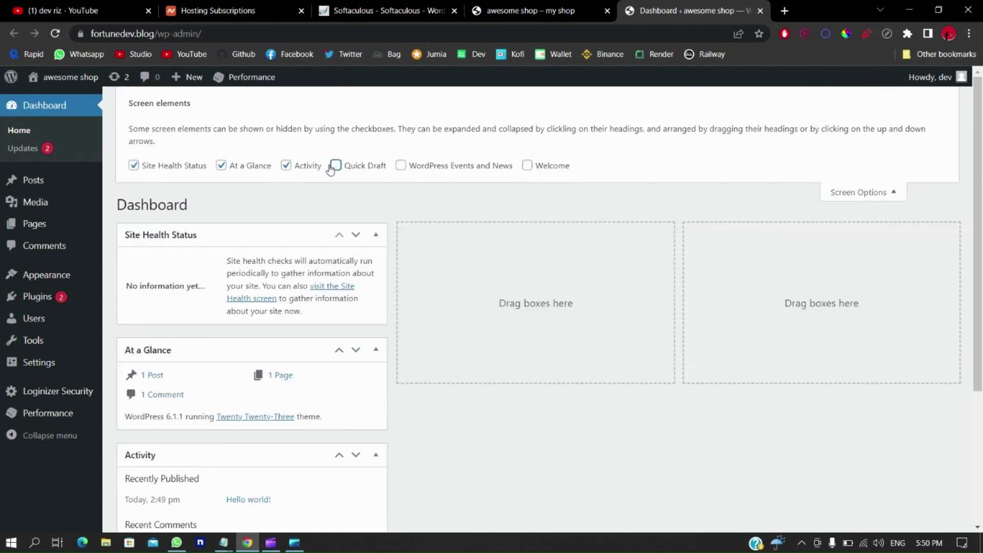
{"action": "left_click", "coordinate": [286, 165]}
{"action": "left_click", "coordinate": [221, 153]}
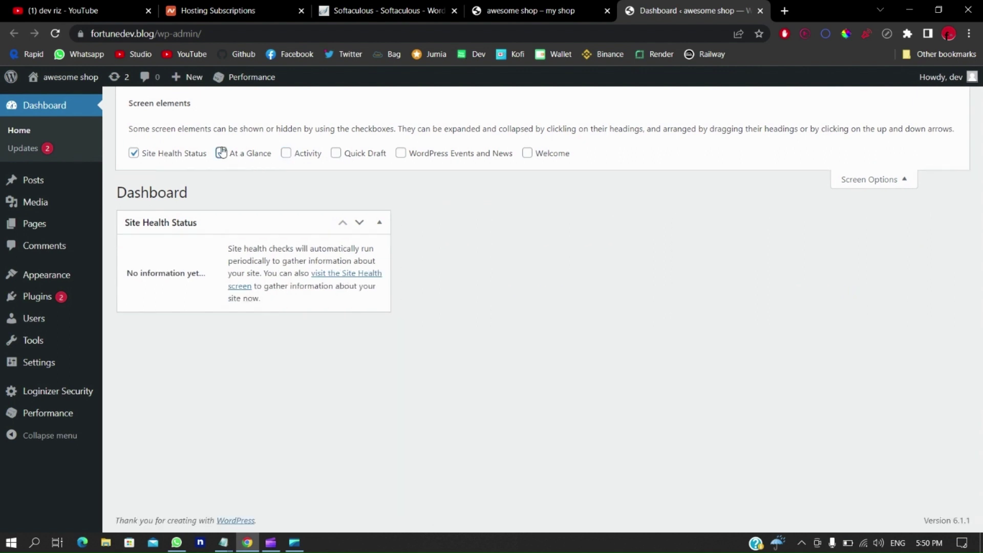
{"action": "left_click", "coordinate": [133, 154]}
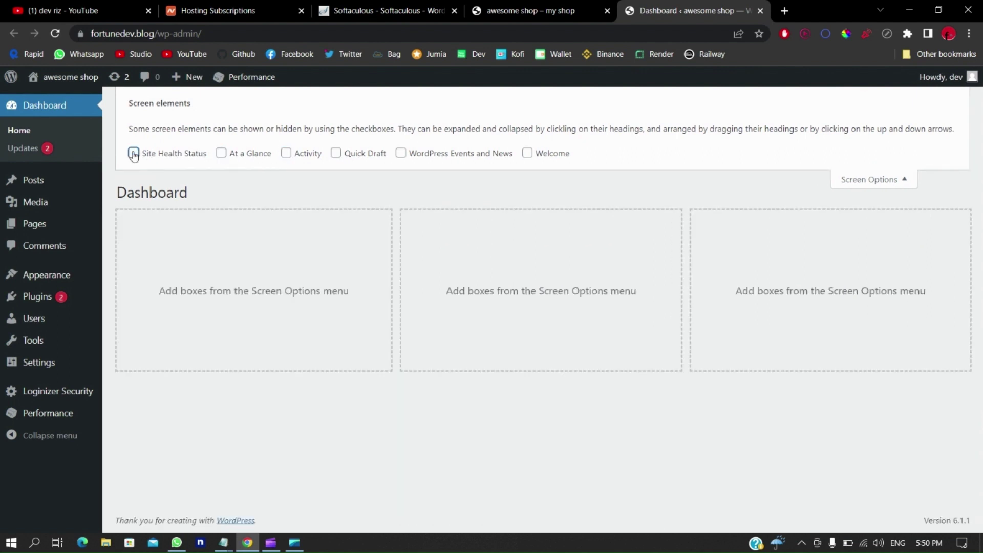
{"action": "left_click", "coordinate": [868, 181]}
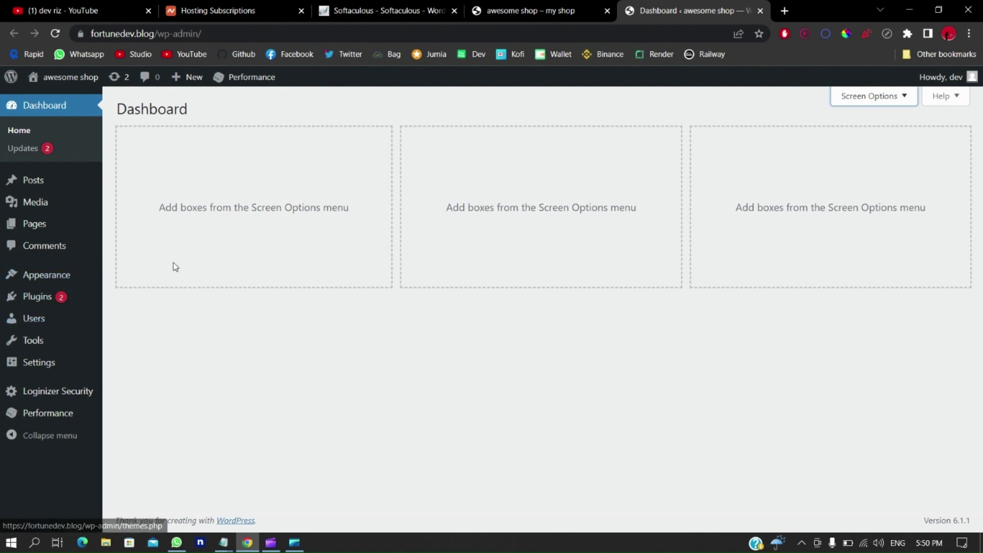
Step: Install the Astra theme from Appearance > Themes > Add New and activate it
{"action": "mouse_move", "coordinate": [81, 277]}
{"action": "left_click", "coordinate": [128, 276]}
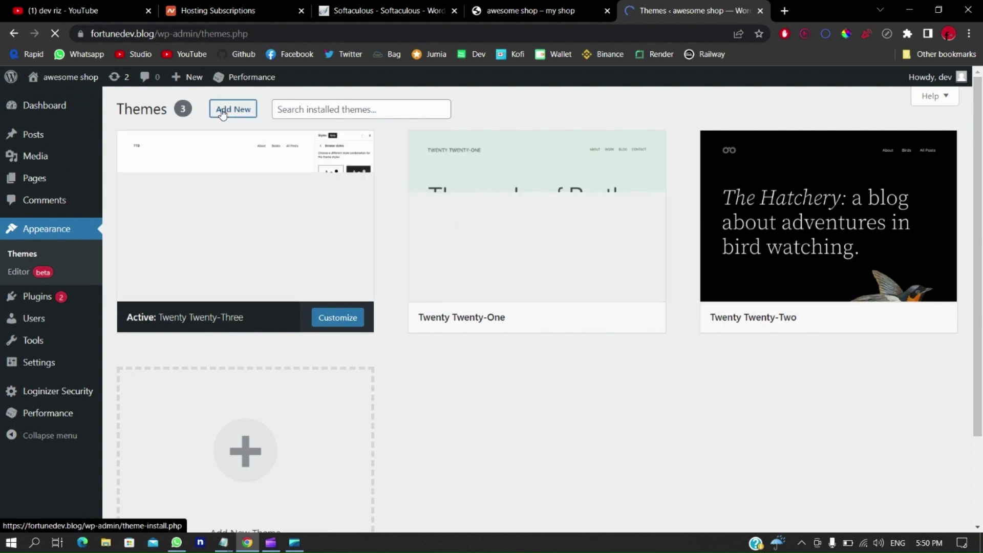
{"action": "left_click", "coordinate": [222, 109]}
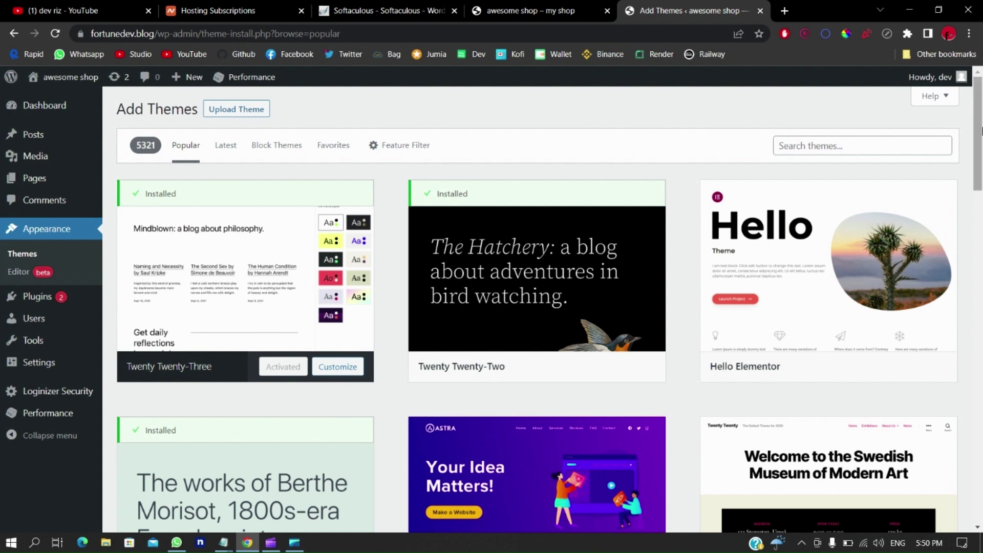
{"action": "left_click_drag", "start_coordinate": [977, 133], "coordinate": [977, 176]}
{"action": "mouse_move", "coordinate": [552, 303]}
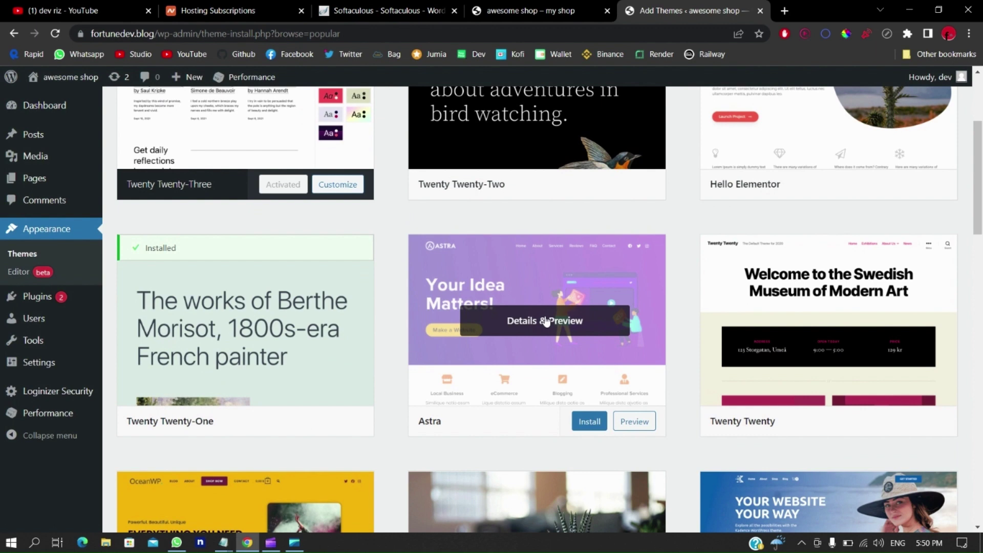
{"action": "left_click", "coordinate": [588, 429]}
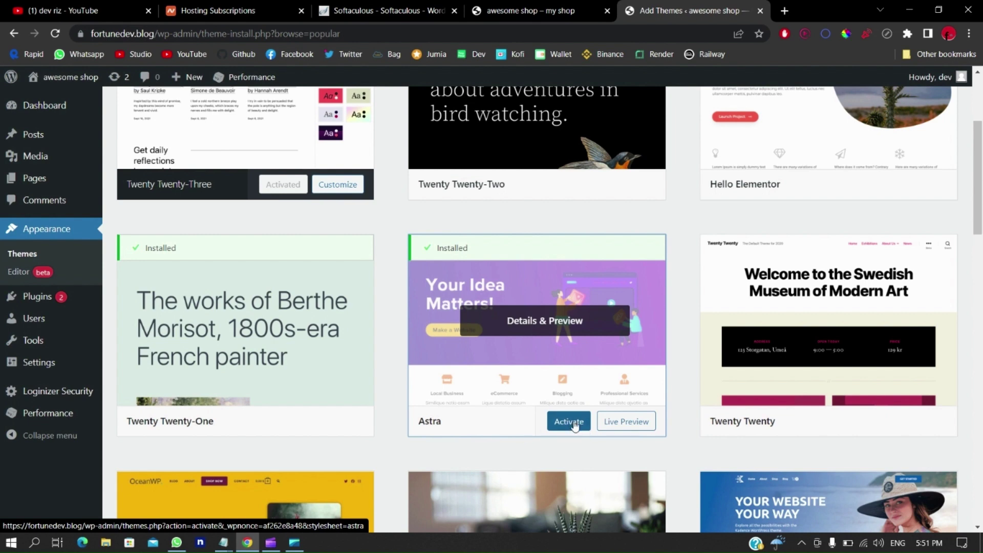
{"action": "left_click", "coordinate": [569, 421]}
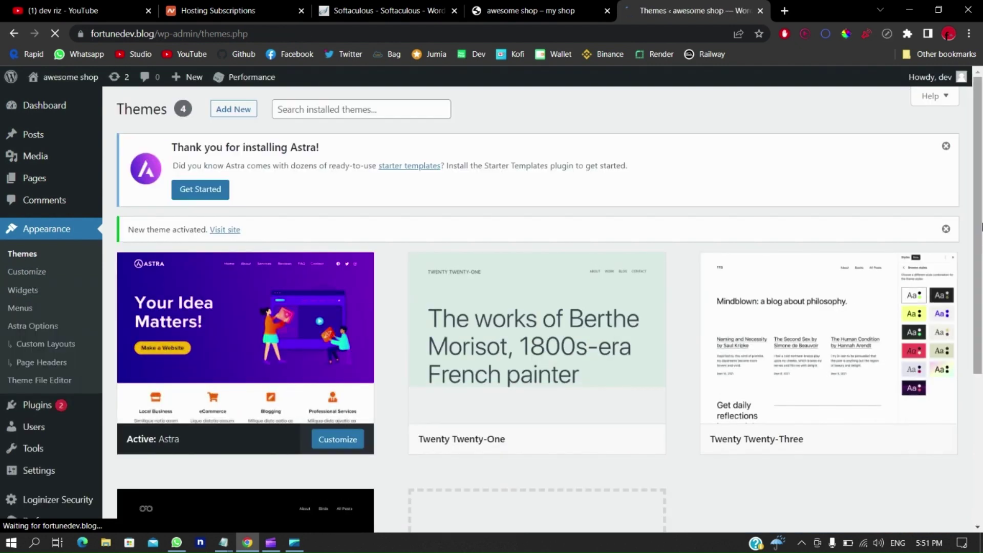
Step: From Astra's theme details, go to Astra Options and install the Starter Templates importer plugin
{"action": "left_click_drag", "start_coordinate": [980, 227], "coordinate": [977, 285]}
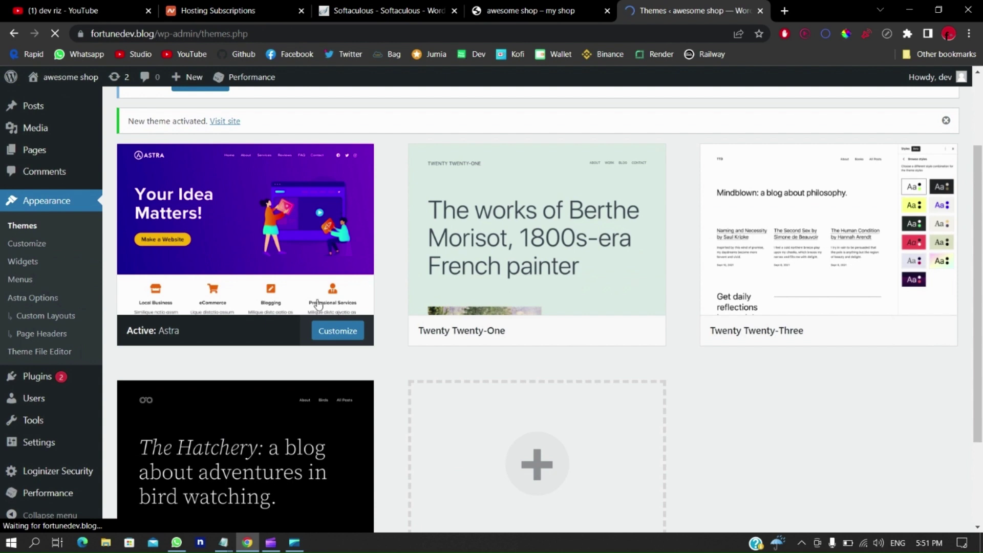
{"action": "left_click", "coordinate": [239, 231]}
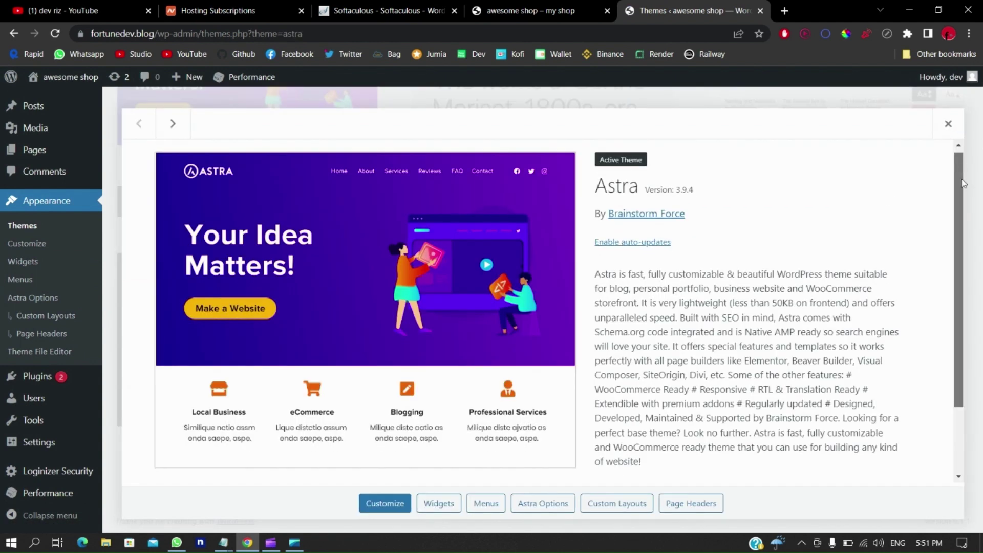
{"action": "scroll", "coordinate": [412, 330], "scroll_direction": "down", "scroll_amount": 2}
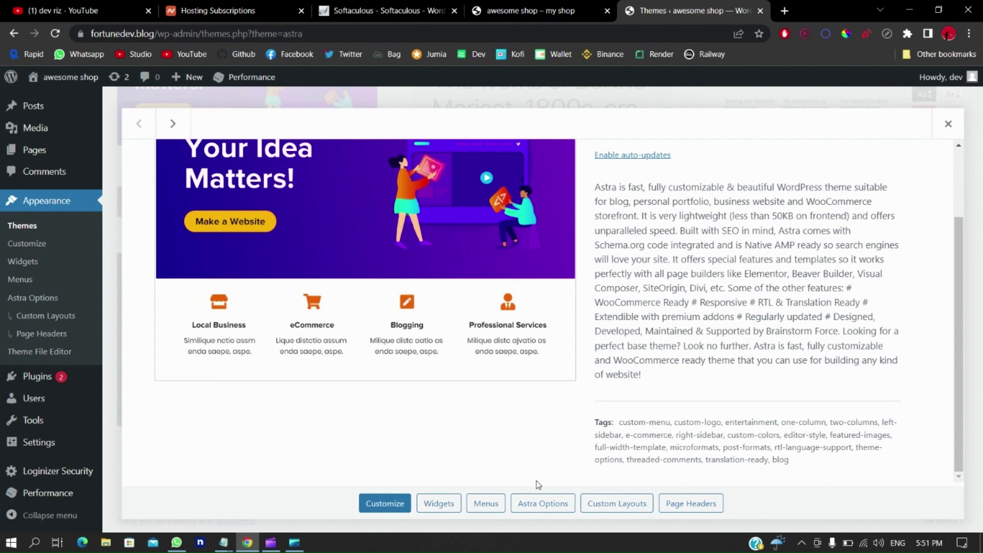
{"action": "left_click", "coordinate": [542, 505]}
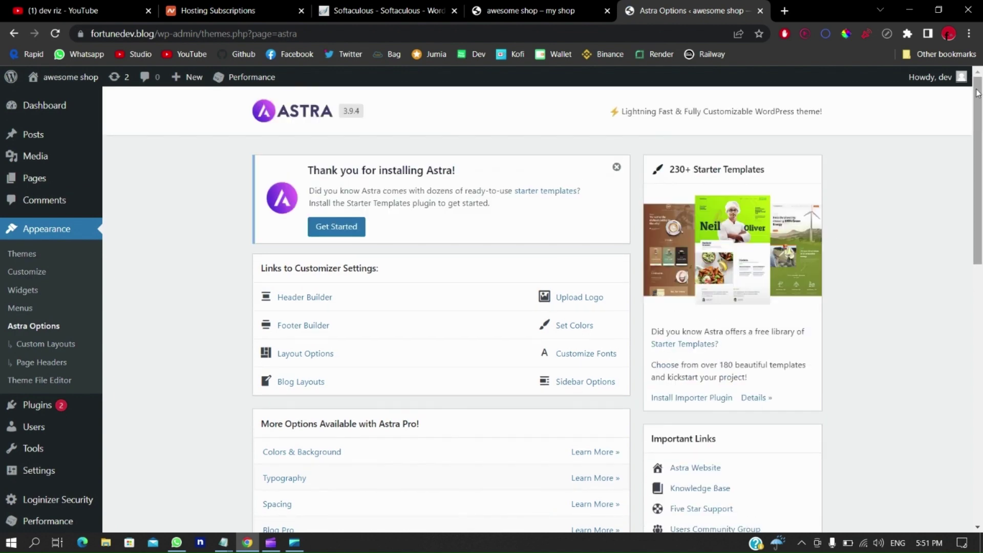
{"action": "left_click", "coordinate": [690, 399]}
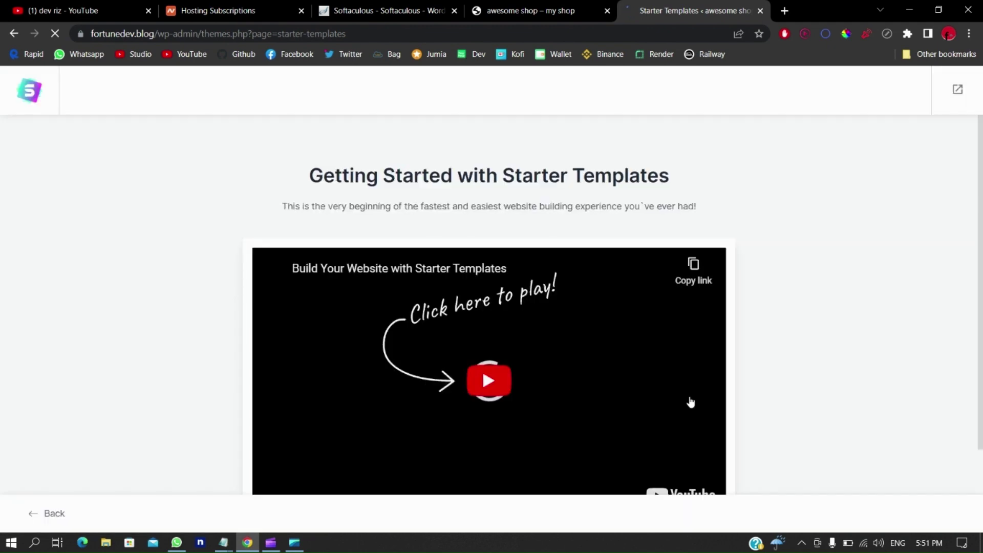
Step: Build a website with Elementor as the page builder and select the Organic Store template
{"action": "left_click_drag", "start_coordinate": [979, 244], "coordinate": [977, 335]}
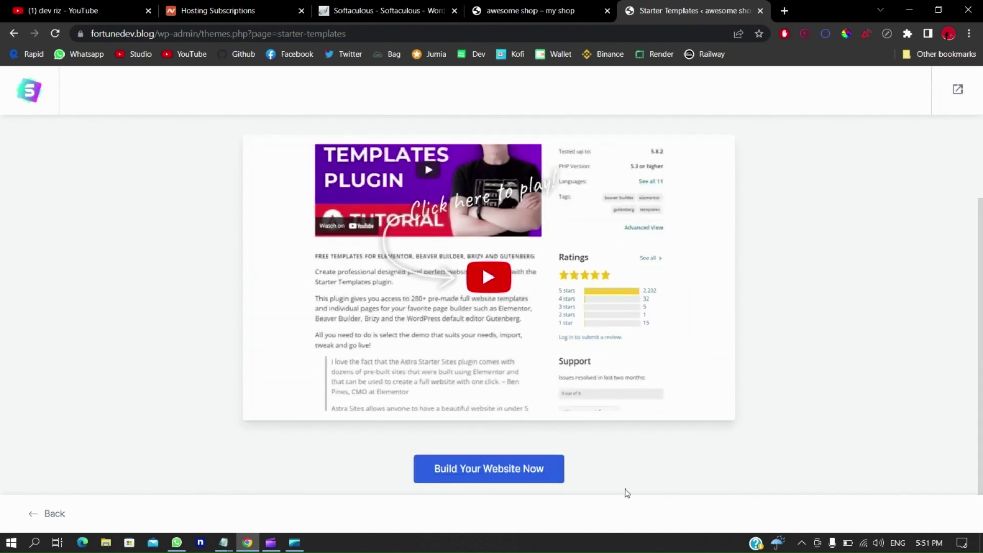
{"action": "left_click", "coordinate": [509, 477]}
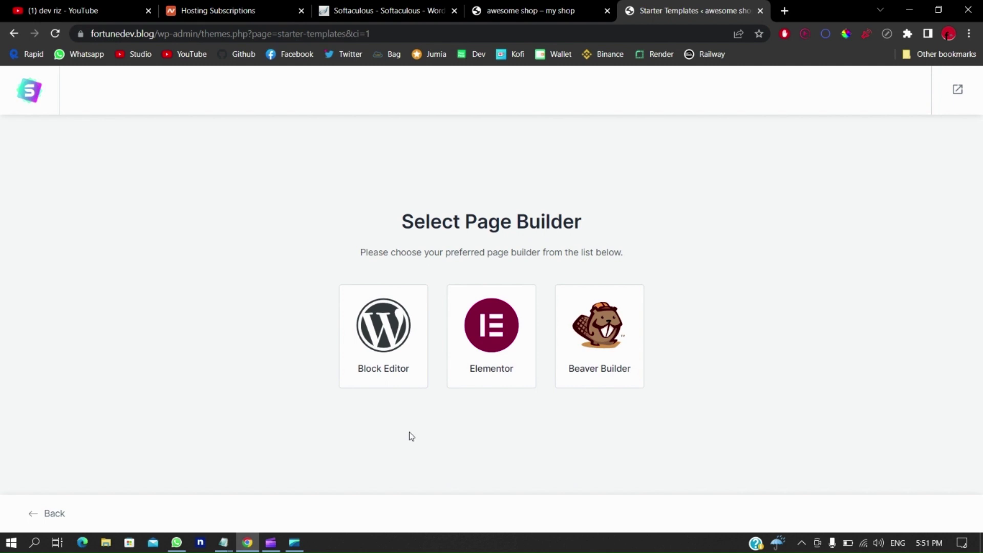
{"action": "left_click", "coordinate": [493, 350]}
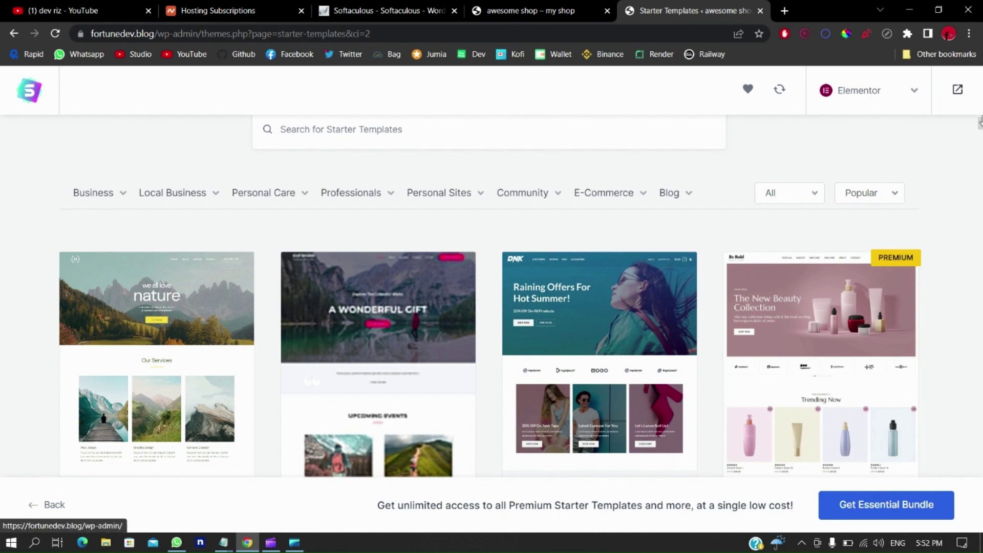
{"action": "left_click_drag", "start_coordinate": [979, 124], "coordinate": [979, 133]}
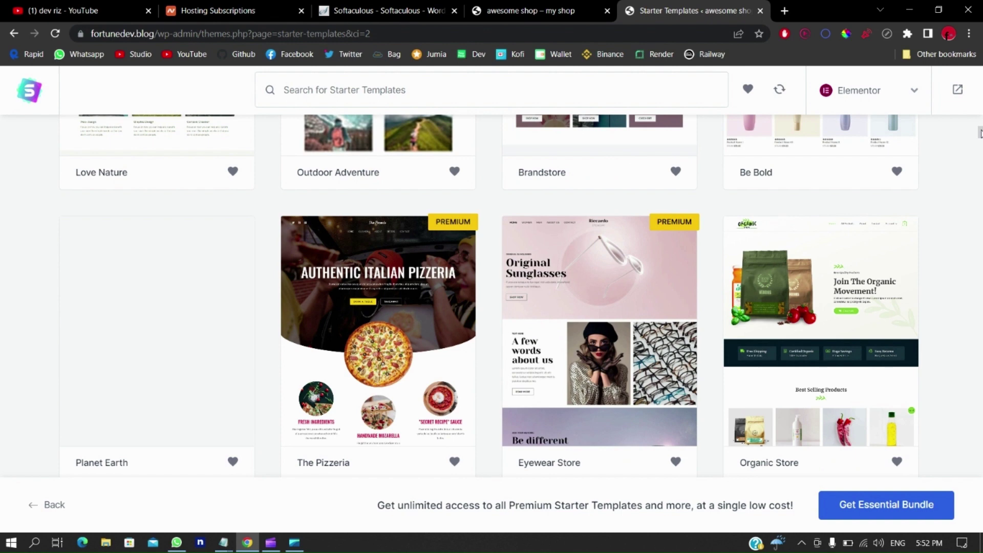
{"action": "left_click_drag", "start_coordinate": [980, 133], "coordinate": [979, 134]}
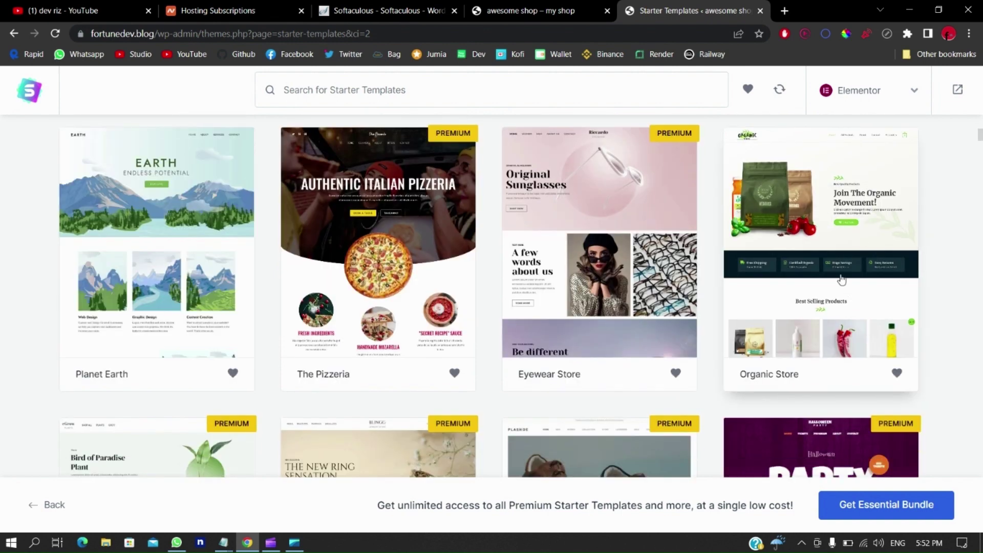
{"action": "left_click", "coordinate": [855, 226]}
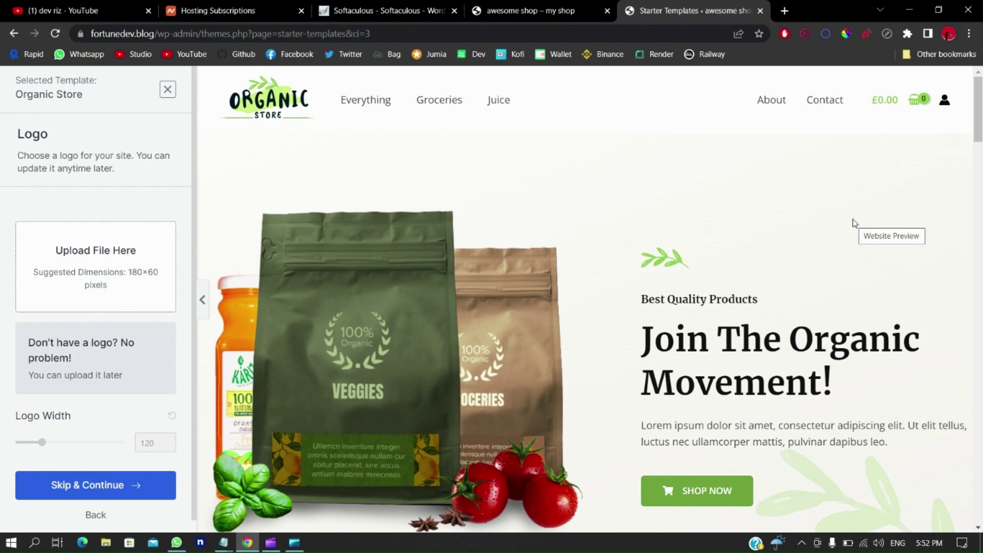
Step: Skip the logo step of the Organic Store template
{"action": "left_click", "coordinate": [108, 490]}
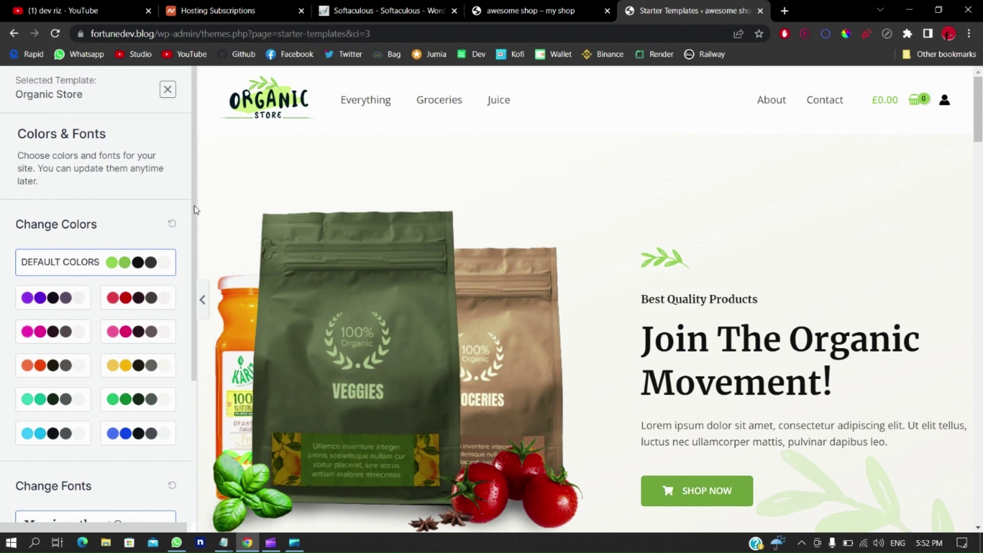
{"action": "scroll", "coordinate": [194, 210], "scroll_direction": "down", "scroll_amount": 3}
{"action": "mouse_move", "coordinate": [980, 110]}
{"action": "left_mouse_down"}
{"action": "mouse_move", "coordinate": [972, 405]}
{"action": "mouse_move", "coordinate": [980, 117]}
{"action": "left_mouse_up"}
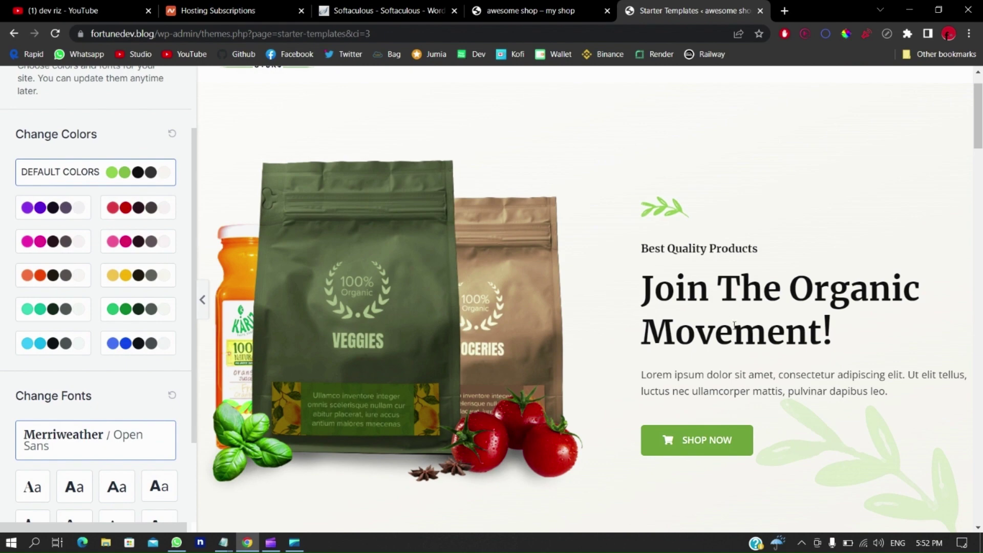
{"action": "left_click_drag", "start_coordinate": [979, 131], "coordinate": [980, 244]}
Step: Preview the pink and yellow palettes, revert to Default Colors, and continue to the final step
{"action": "left_click", "coordinate": [131, 248]}
{"action": "left_click", "coordinate": [137, 281]}
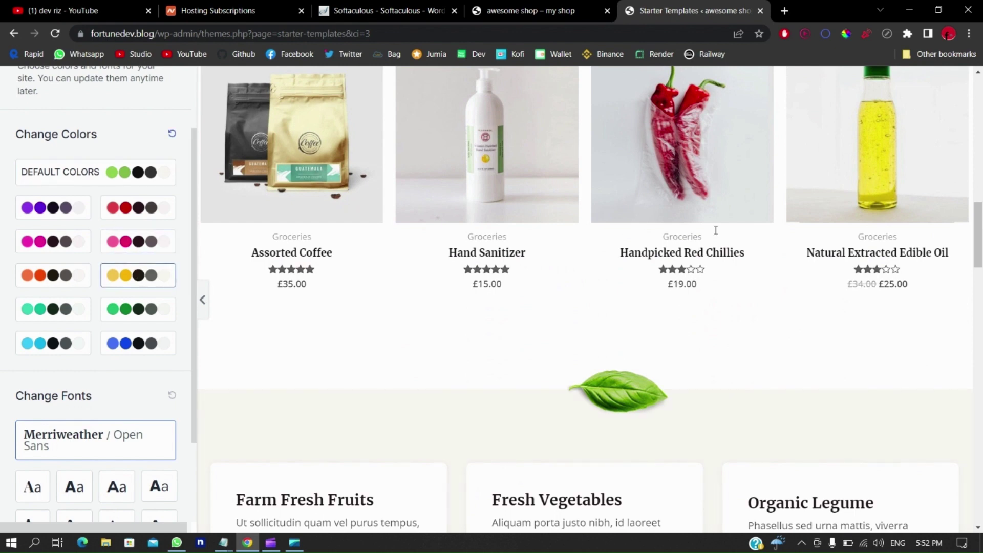
{"action": "left_click_drag", "start_coordinate": [979, 229], "coordinate": [979, 104]}
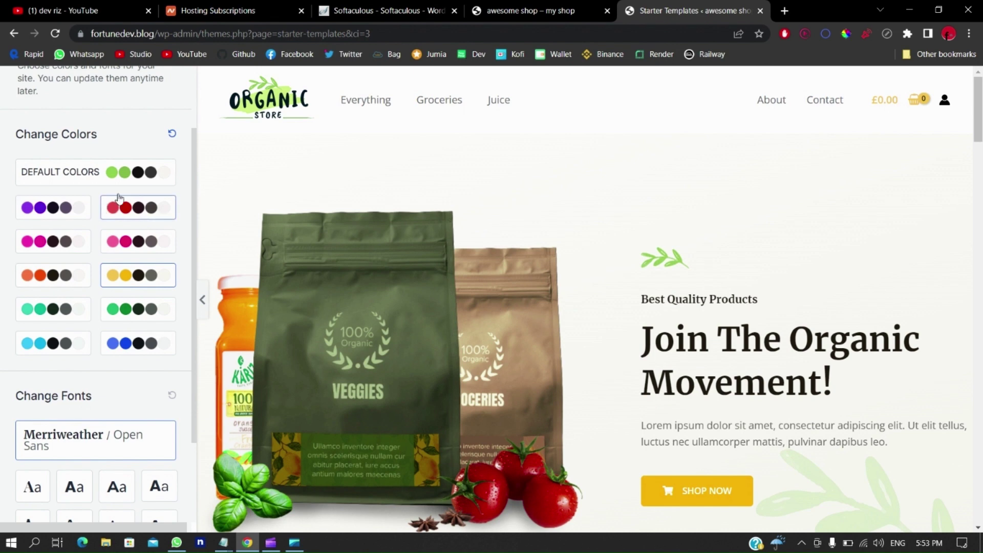
{"action": "left_click", "coordinate": [134, 174]}
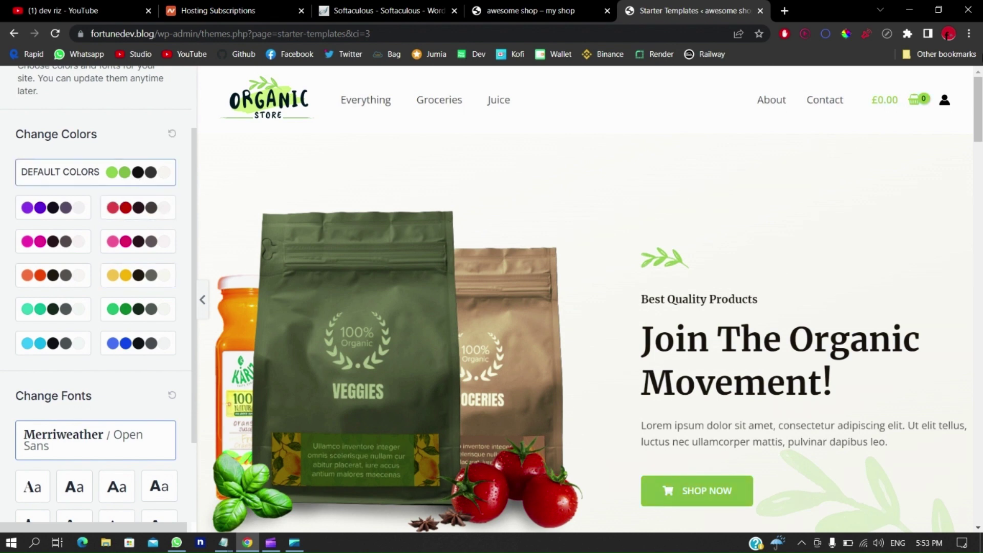
{"action": "left_click_drag", "start_coordinate": [979, 98], "coordinate": [979, 218]}
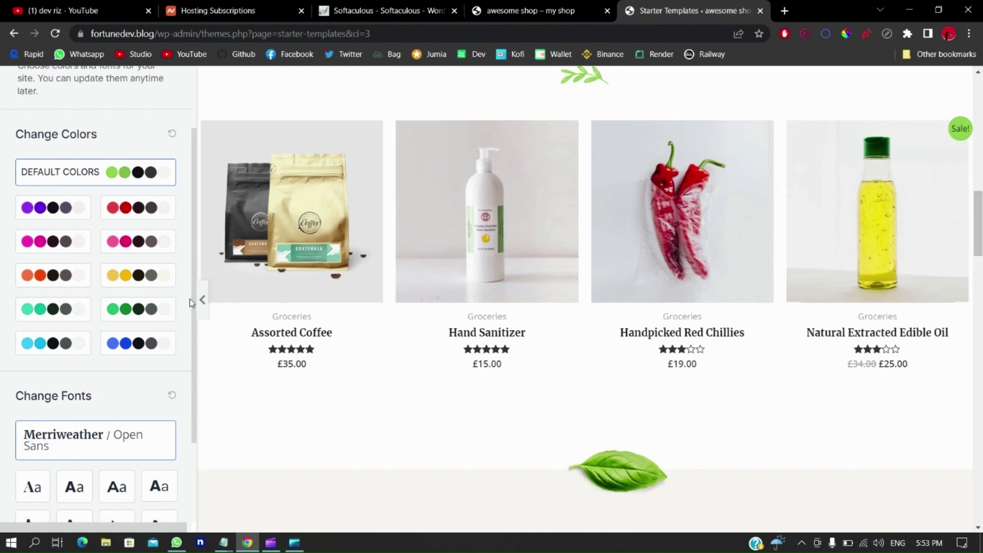
{"action": "left_click_drag", "start_coordinate": [193, 298], "coordinate": [204, 397]}
{"action": "left_click", "coordinate": [121, 468]}
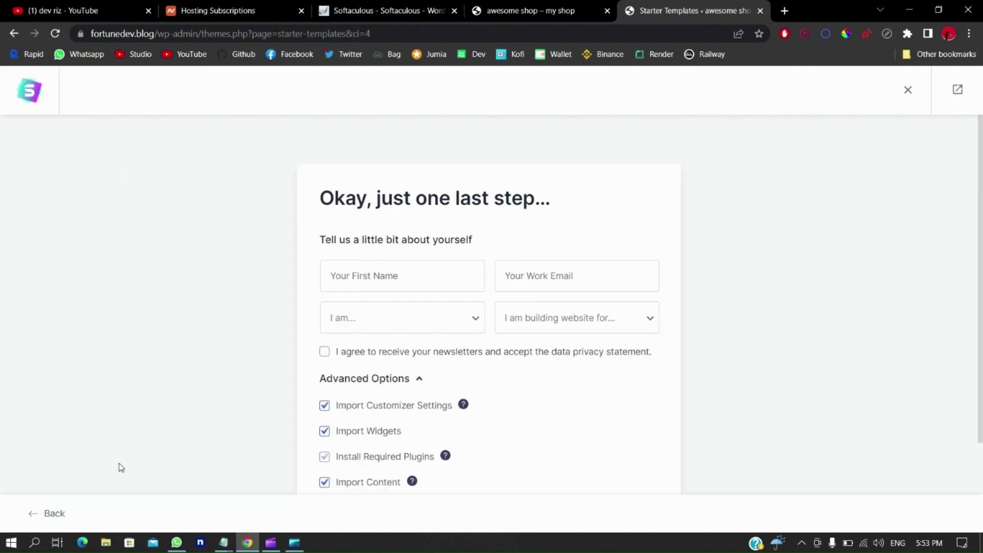
Step: Enter a first name and fill the work e-mail from the saved suggestion
{"action": "left_click", "coordinate": [411, 281]}
{"action": "type", "text": "dev"}
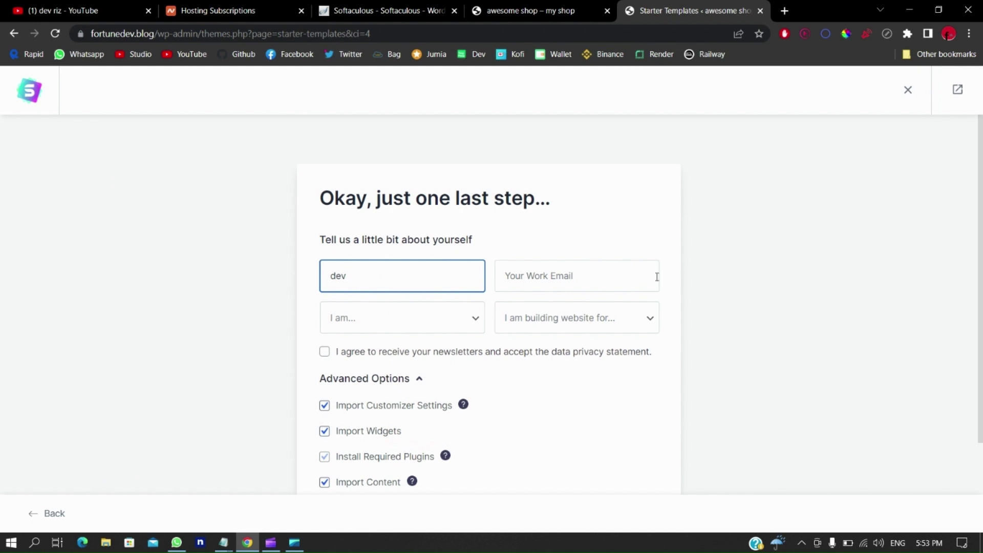
{"action": "left_click", "coordinate": [542, 276]}
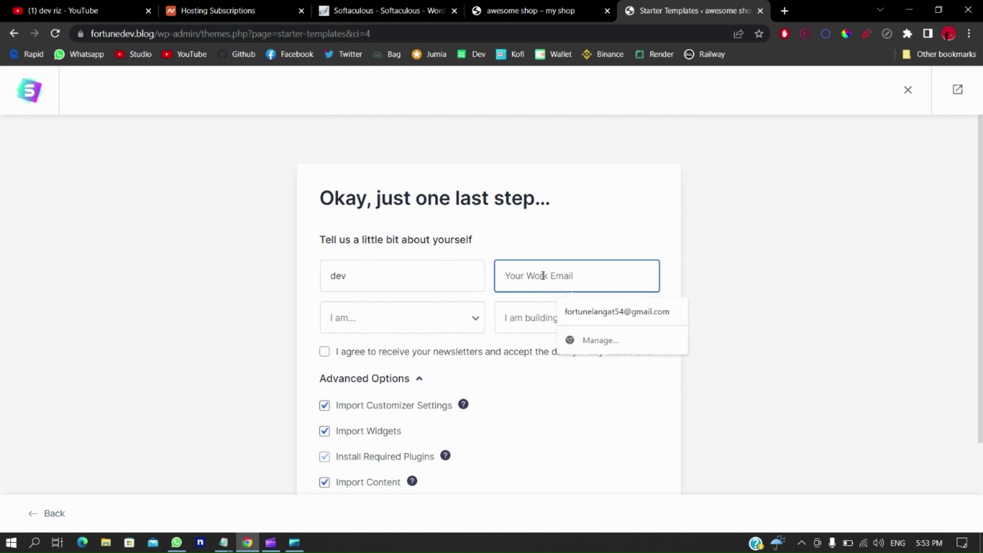
{"action": "left_click", "coordinate": [578, 307]}
Step: Set the experience level to Beginner and the website audience to Myself/My Company
{"action": "left_click", "coordinate": [476, 318]}
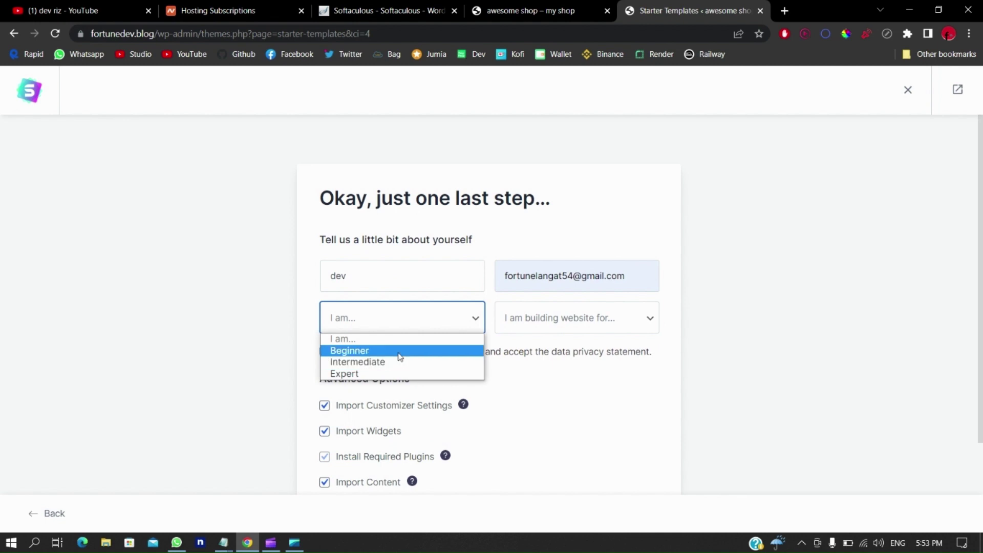
{"action": "left_click", "coordinate": [400, 353]}
{"action": "left_click", "coordinate": [563, 323]}
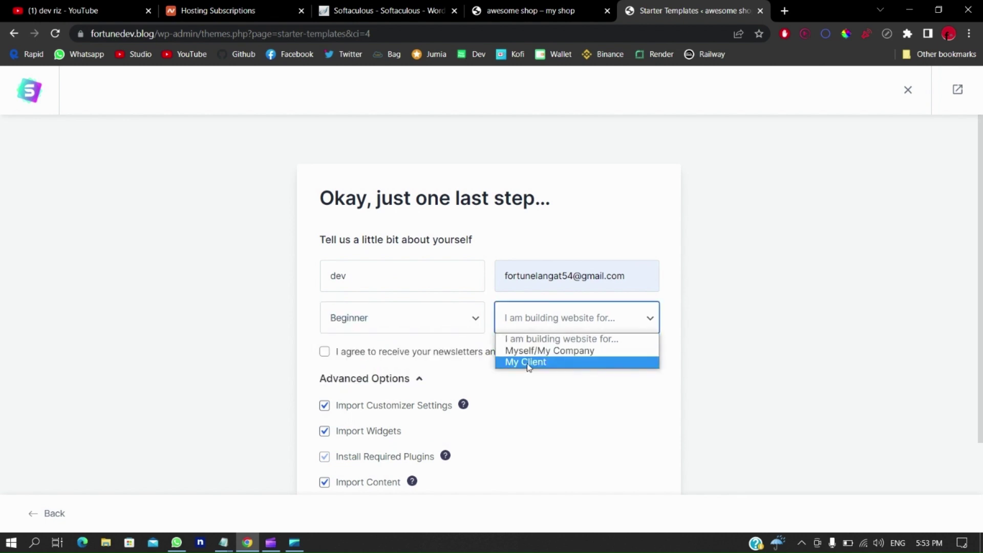
{"action": "left_click", "coordinate": [549, 351]}
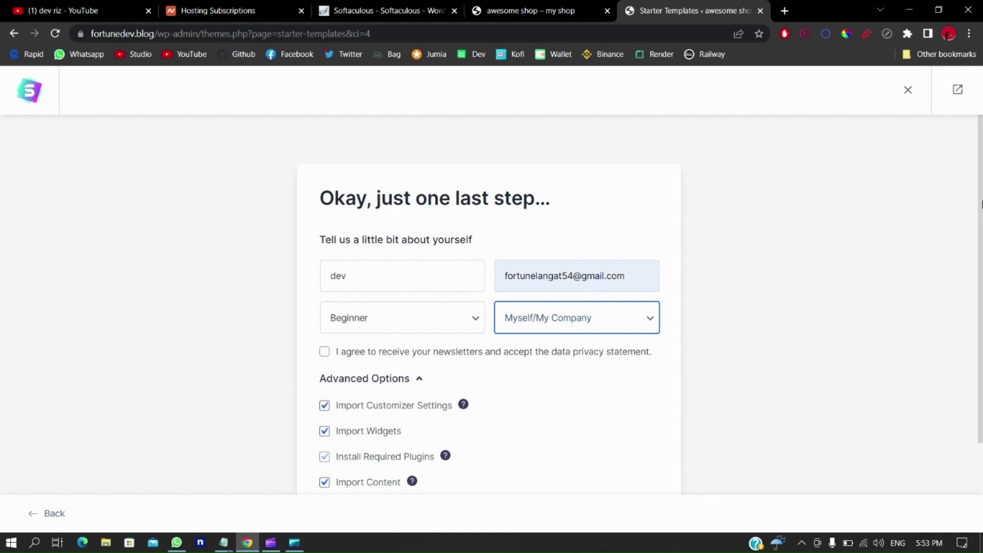
{"action": "scroll", "coordinate": [666, 353], "scroll_direction": "down", "scroll_amount": 3}
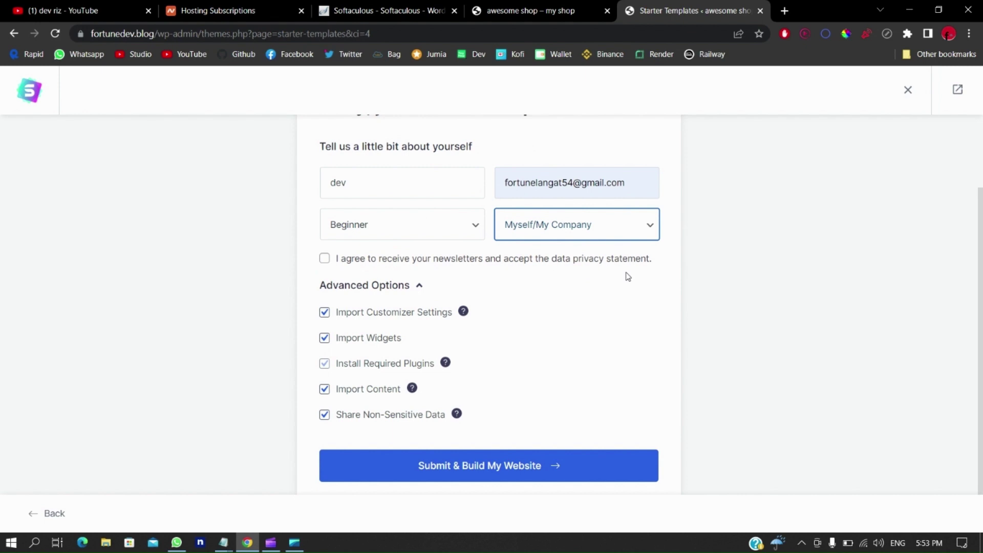
Step: Submit the form, let the Organic Store site build in 48 seconds, and exit to the dashboard
{"action": "left_click", "coordinate": [445, 462]}
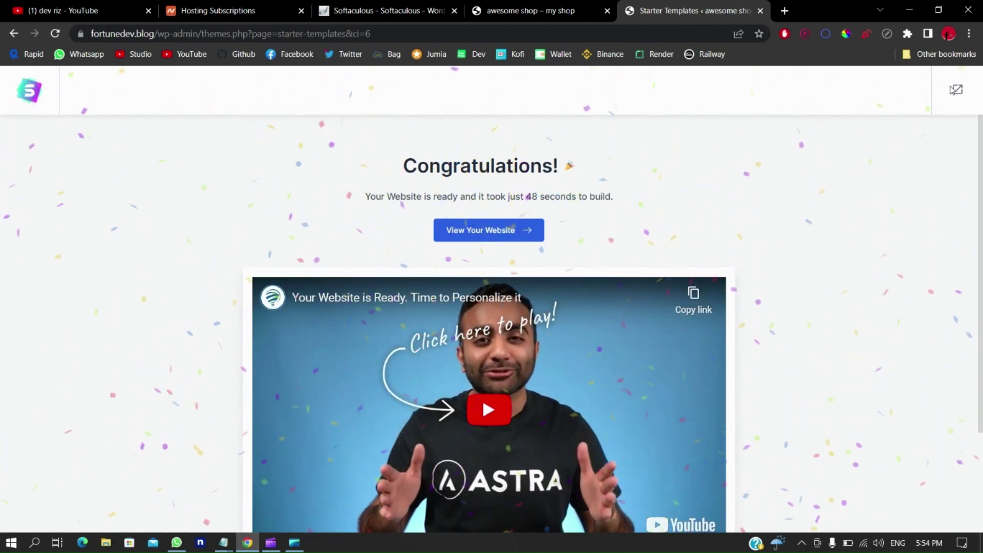
{"action": "left_click", "coordinate": [957, 90]}
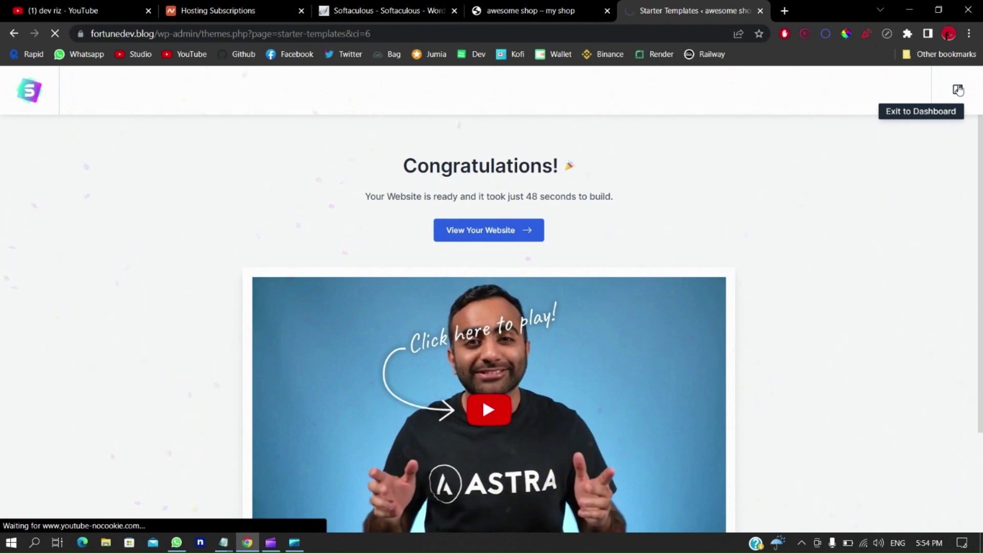
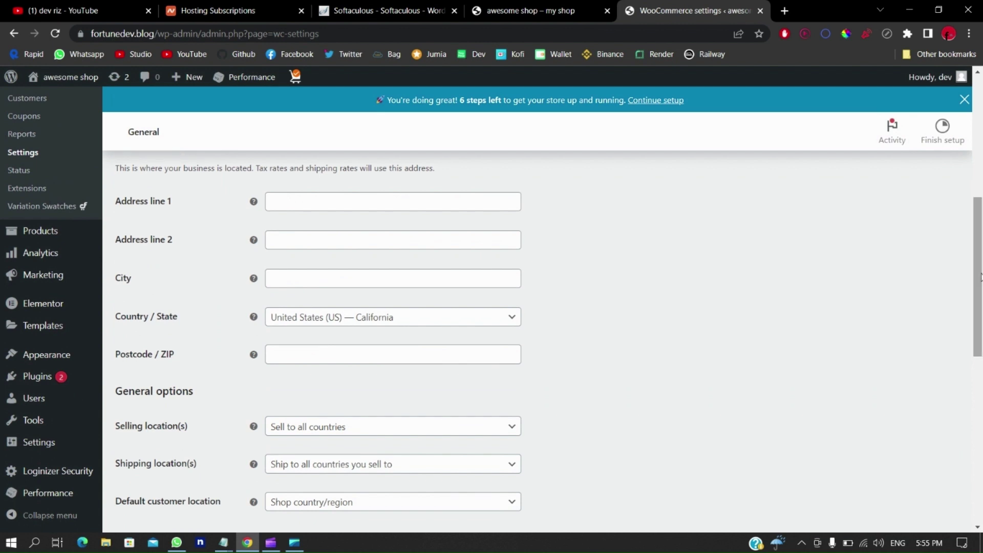
Step: Autofill the store address (2205, Nakuru, Nairobi, postcode 20205) and clear the second address line
{"action": "left_click", "coordinate": [309, 200]}
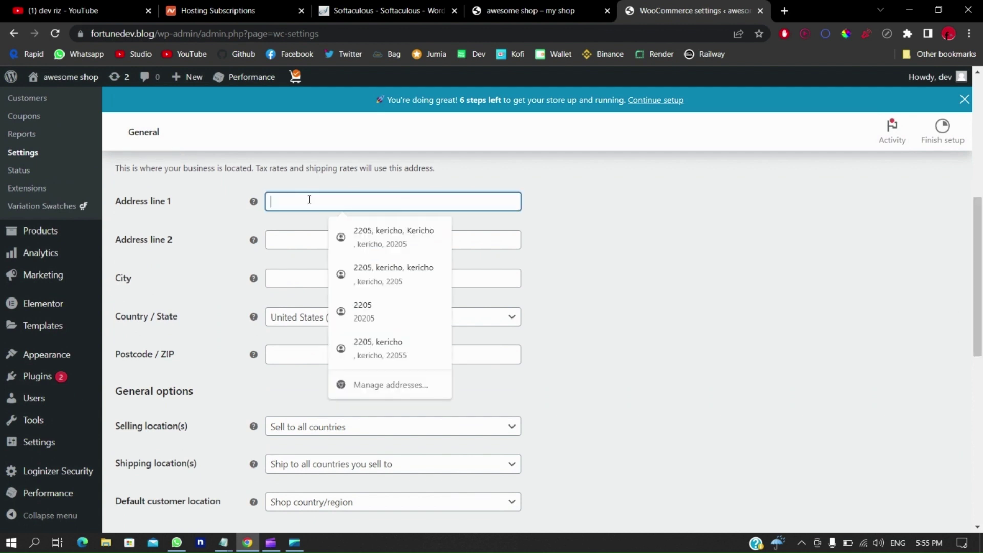
{"action": "left_click", "coordinate": [385, 231]}
{"action": "double_click", "coordinate": [339, 243]}
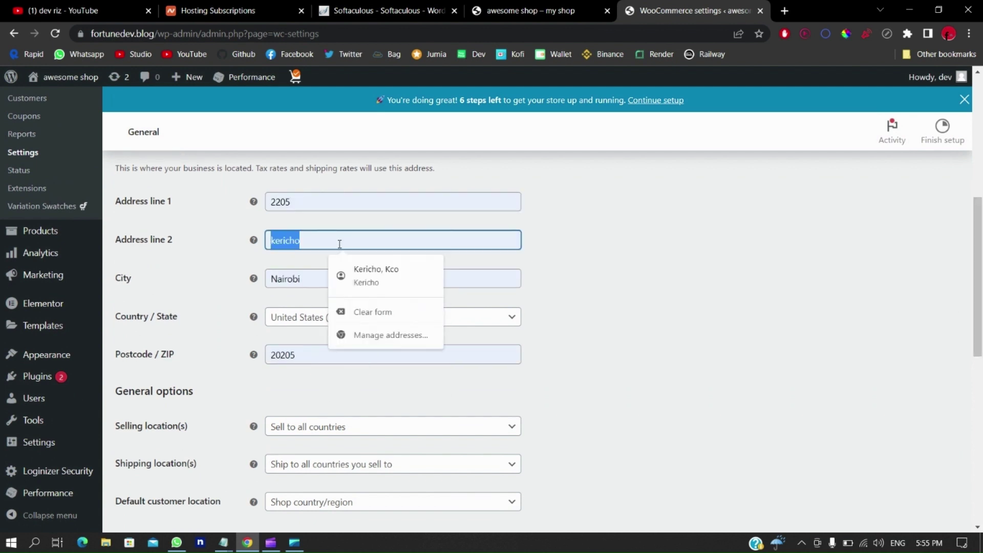
{"action": "key", "text": "BackSpace"}
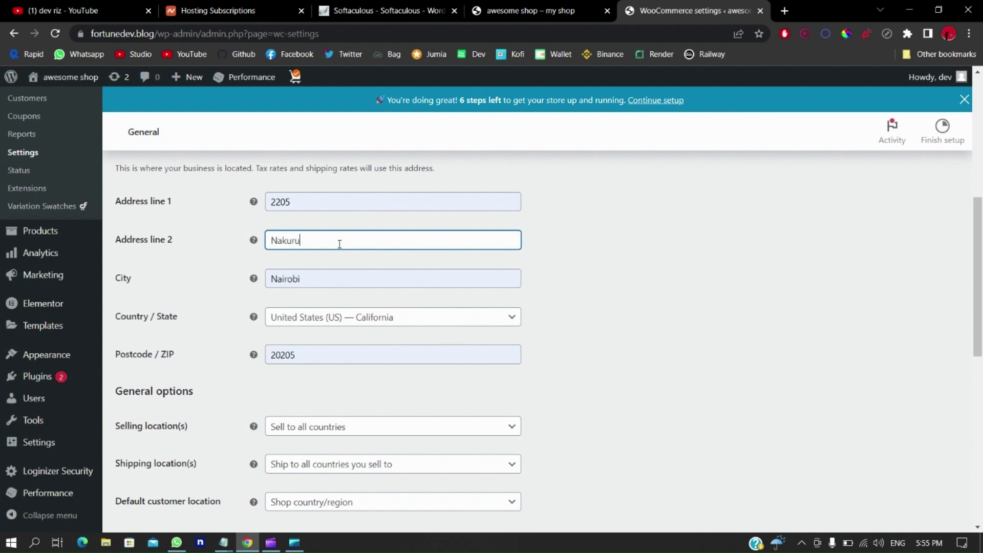
{"action": "left_click", "coordinate": [584, 287]}
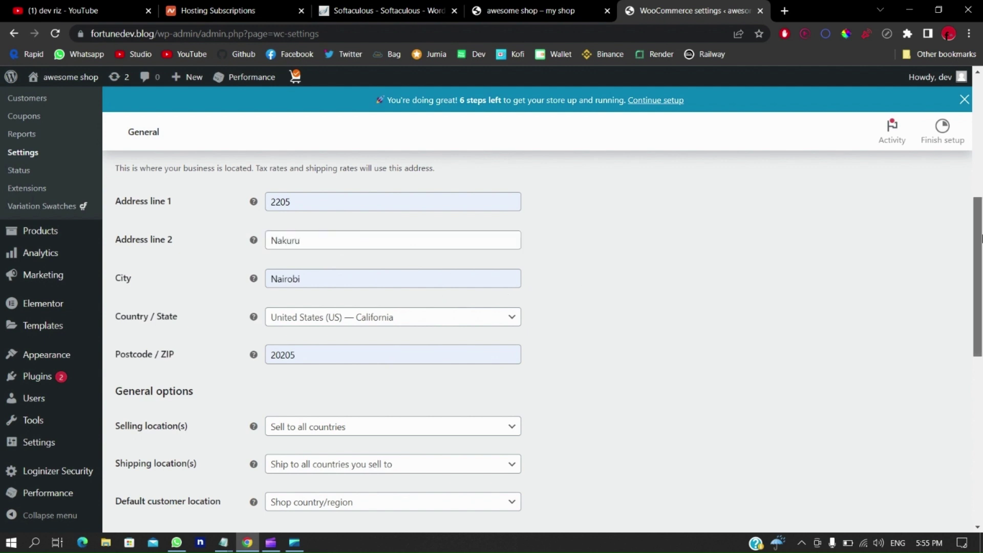
Step: Set the store's Country/State to Kenya — Nakuru
{"action": "scroll", "coordinate": [981, 238], "scroll_direction": "down", "scroll_amount": 3}
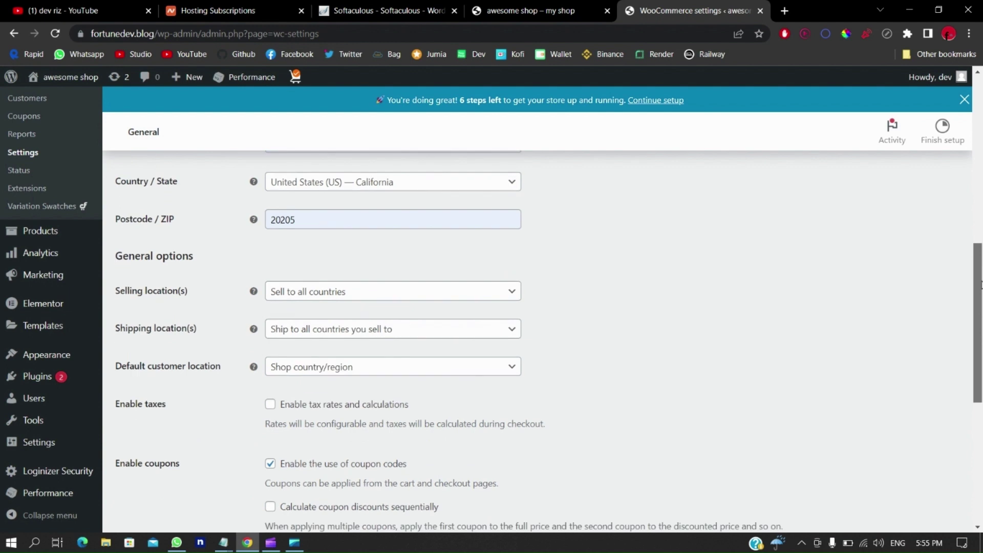
{"action": "left_click", "coordinate": [508, 190]}
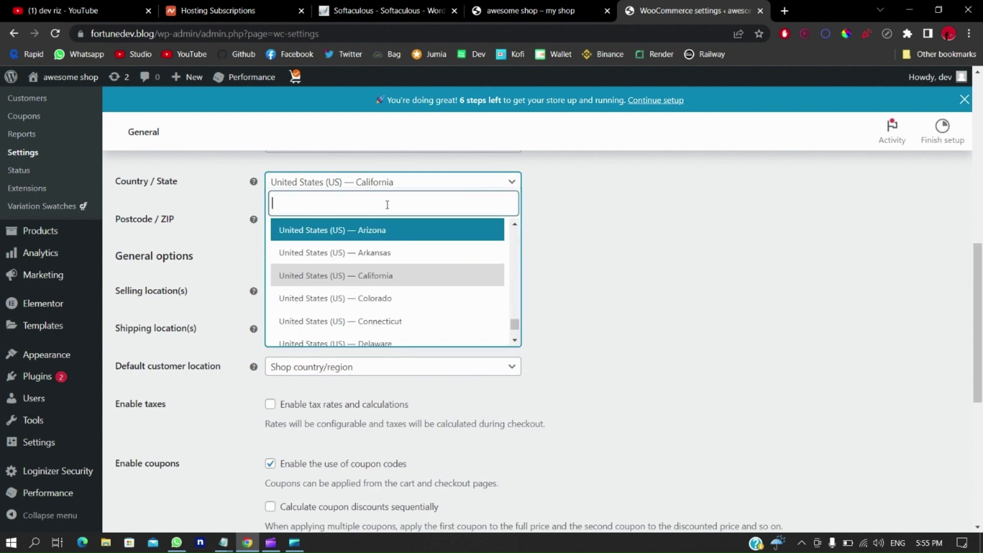
{"action": "type", "text": "kenya"}
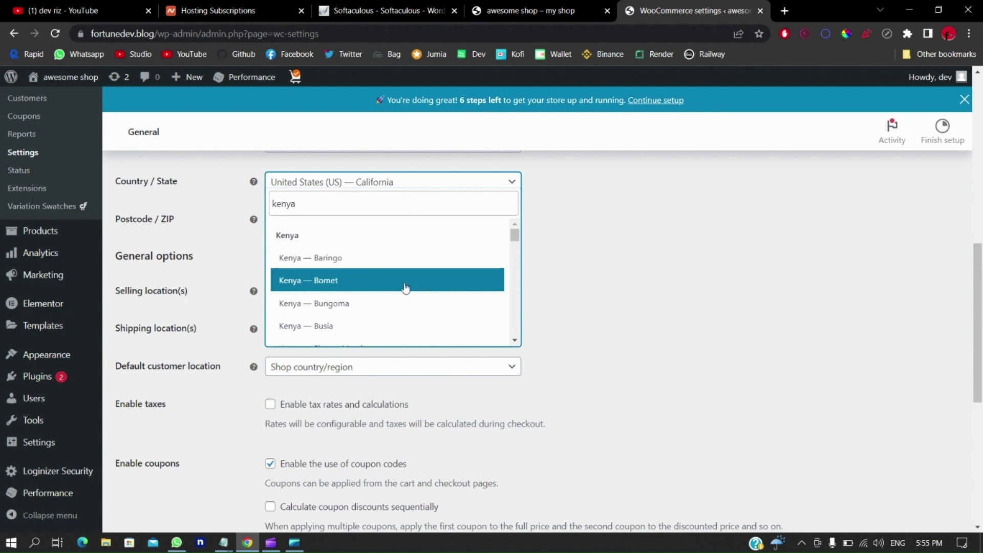
{"action": "left_click_drag", "start_coordinate": [516, 240], "coordinate": [517, 301]}
{"action": "left_click", "coordinate": [397, 327]}
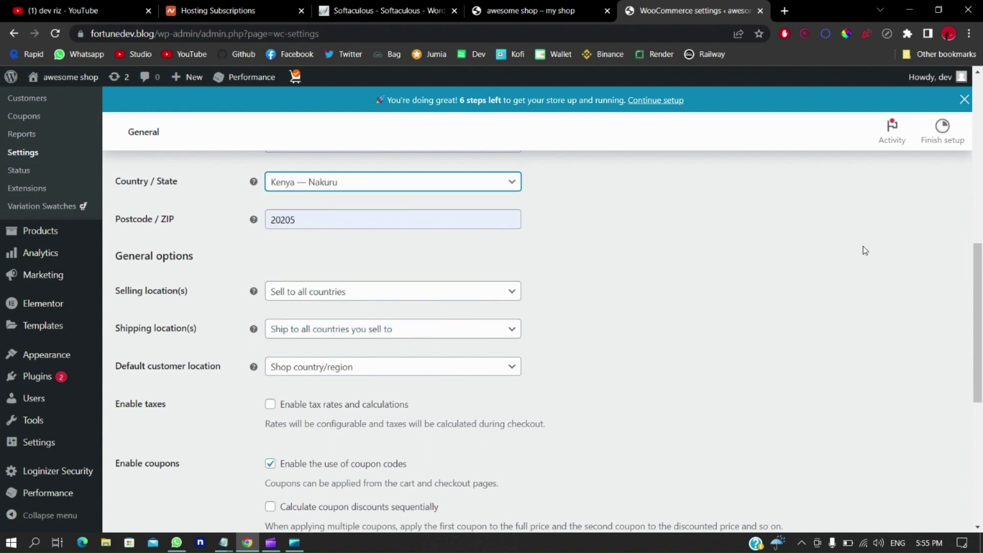
{"action": "left_click_drag", "start_coordinate": [980, 289], "coordinate": [980, 312]}
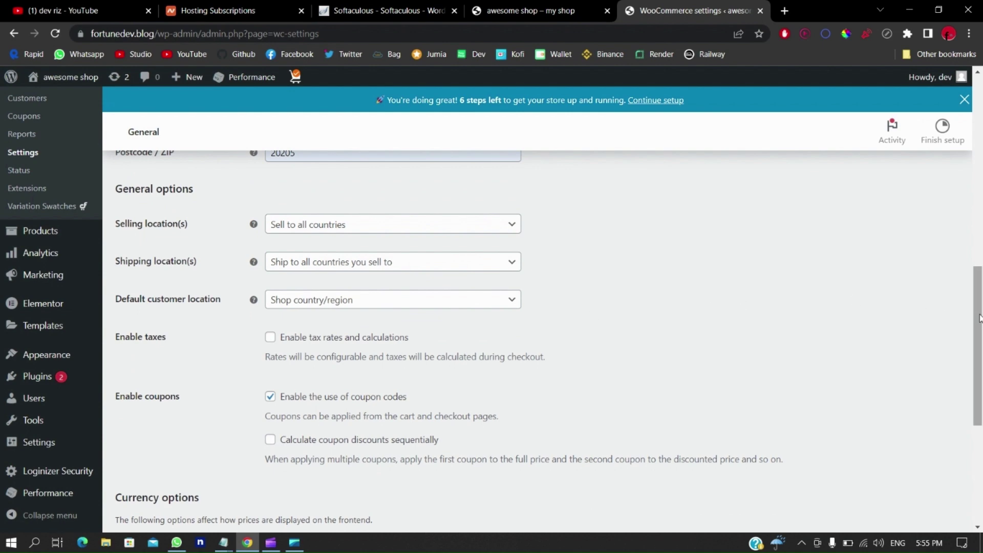
Step: Make Kenyan shilling (KSh) the store currency and save the general settings
{"action": "scroll", "coordinate": [934, 393], "scroll_direction": "down", "scroll_amount": 5}
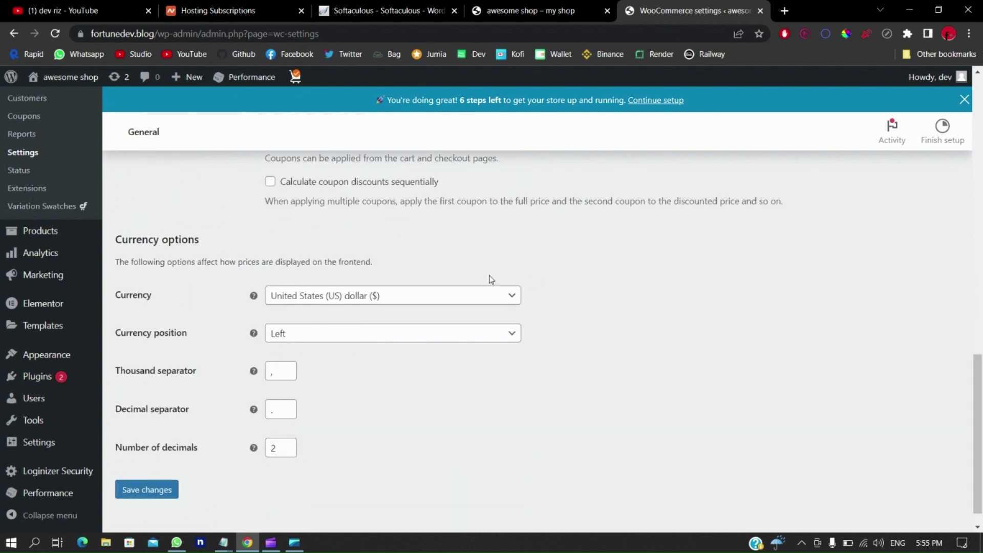
{"action": "left_click", "coordinate": [452, 294]}
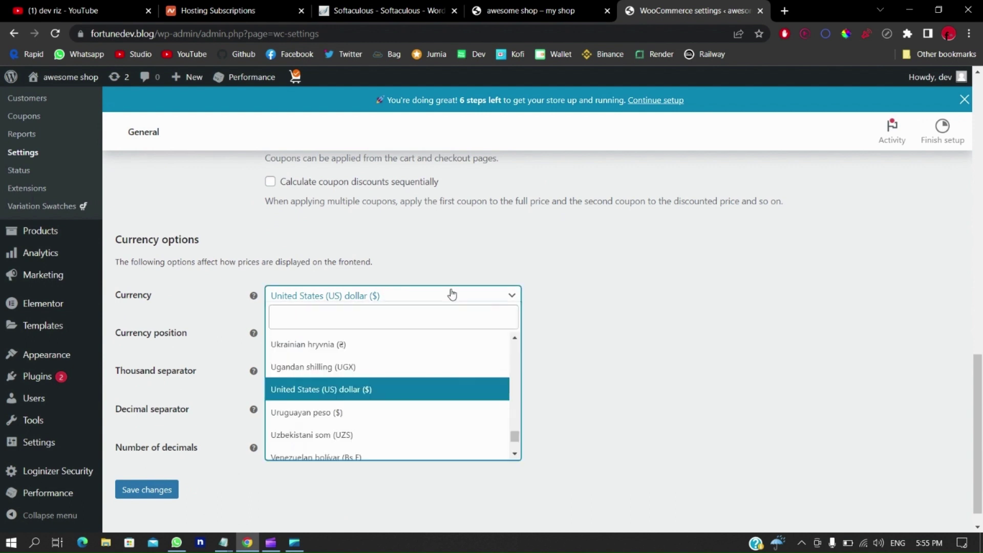
{"action": "type", "text": "ks"}
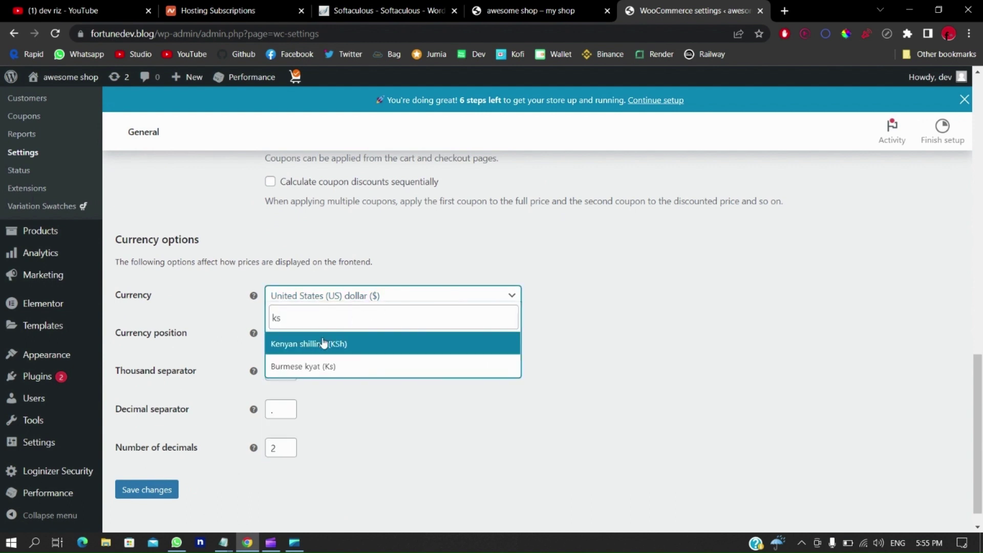
{"action": "left_click", "coordinate": [323, 343]}
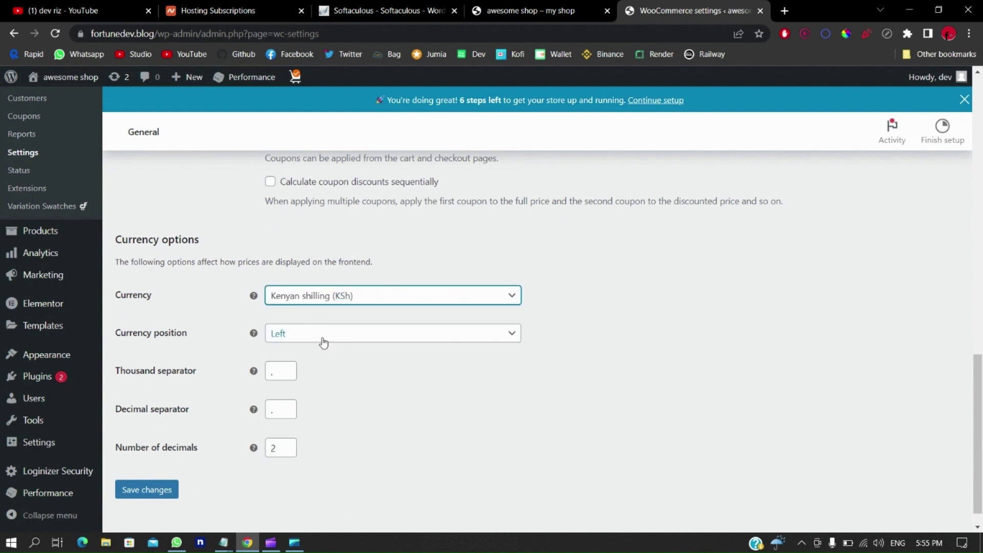
{"action": "left_click", "coordinate": [133, 490]}
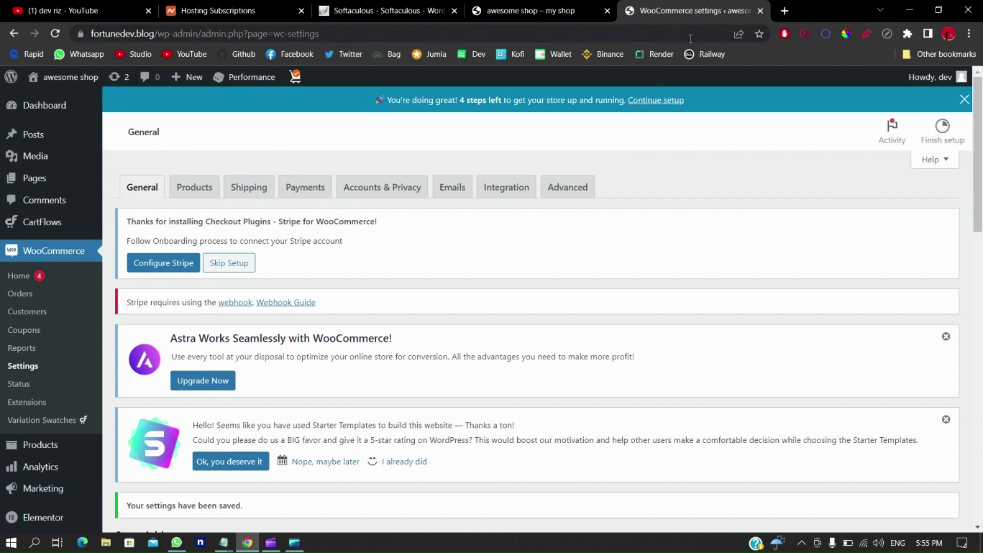
Step: Reload the Organic Store homepage and scroll through it to confirm the cart reads KSh0.00
{"action": "left_click", "coordinate": [562, 11]}
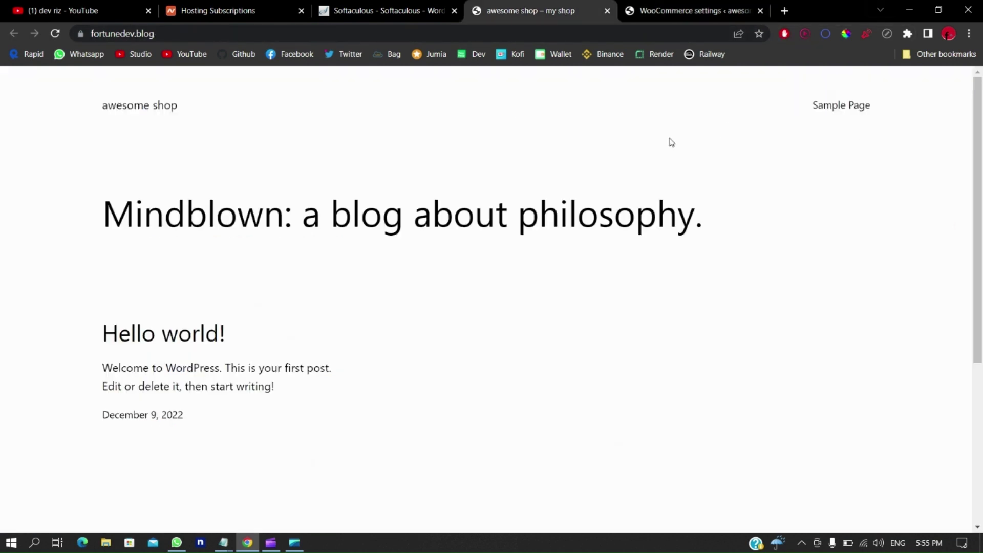
{"action": "left_click", "coordinate": [55, 33]}
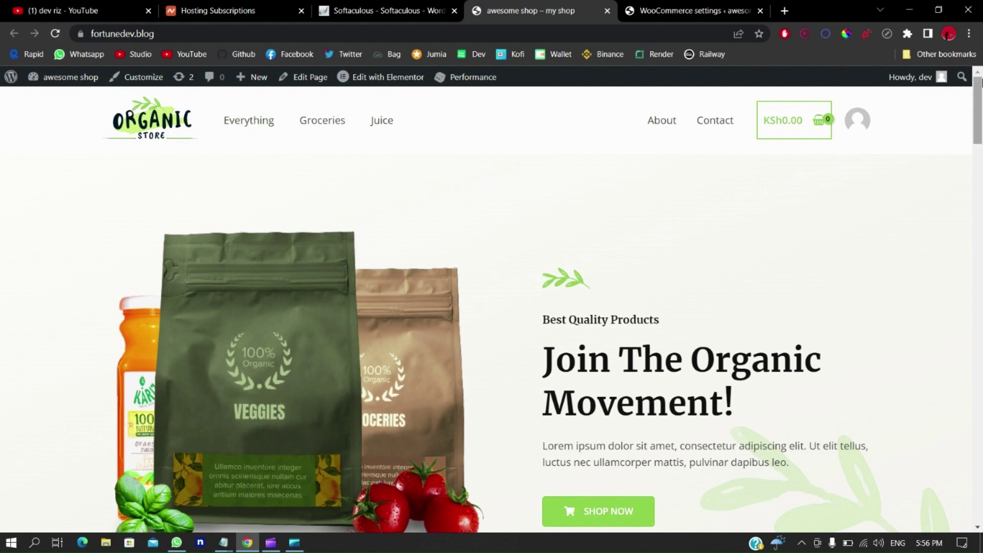
{"action": "left_click_drag", "start_coordinate": [978, 83], "coordinate": [942, 447]}
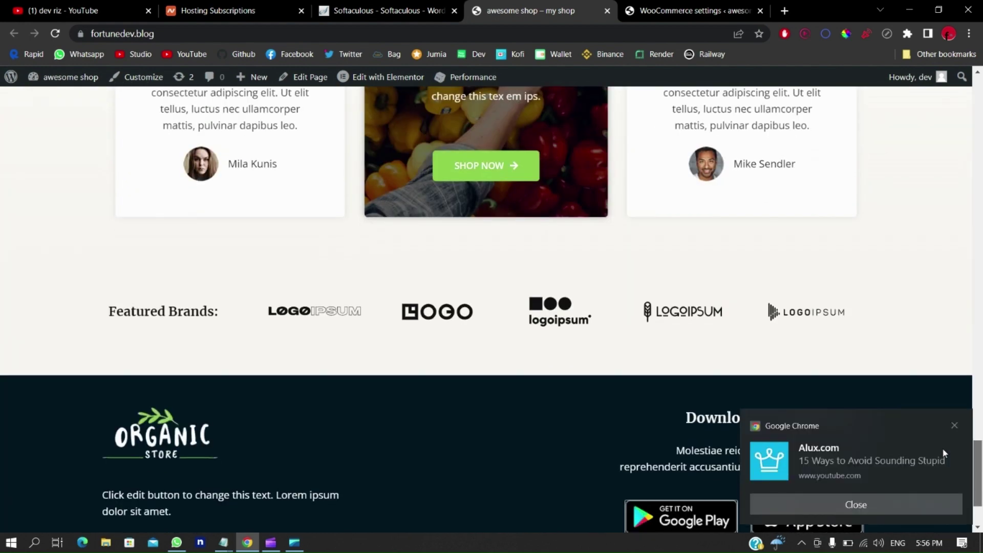
{"action": "left_click", "coordinate": [955, 425]}
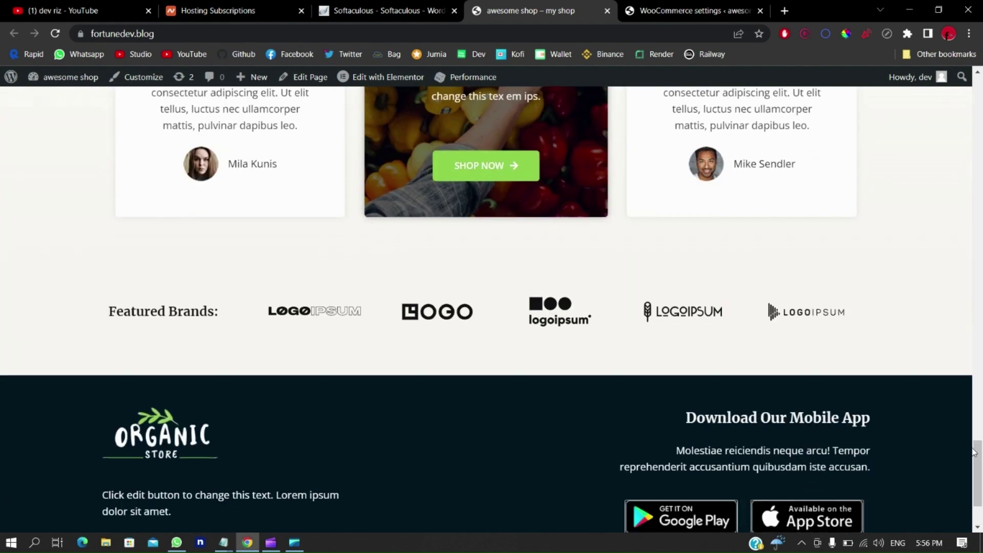
{"action": "left_click_drag", "start_coordinate": [977, 491], "coordinate": [973, 128]}
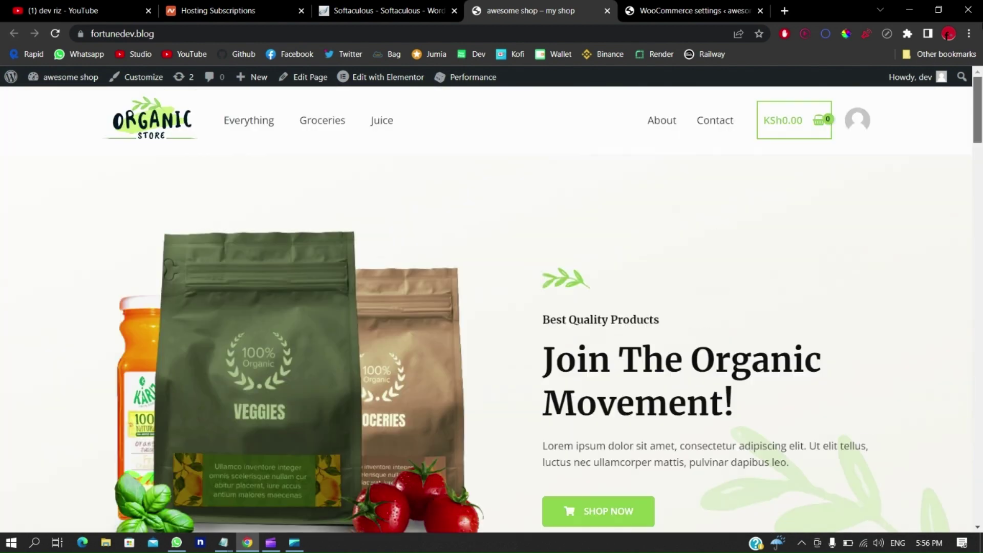
{"action": "right_click", "coordinate": [378, 212]}
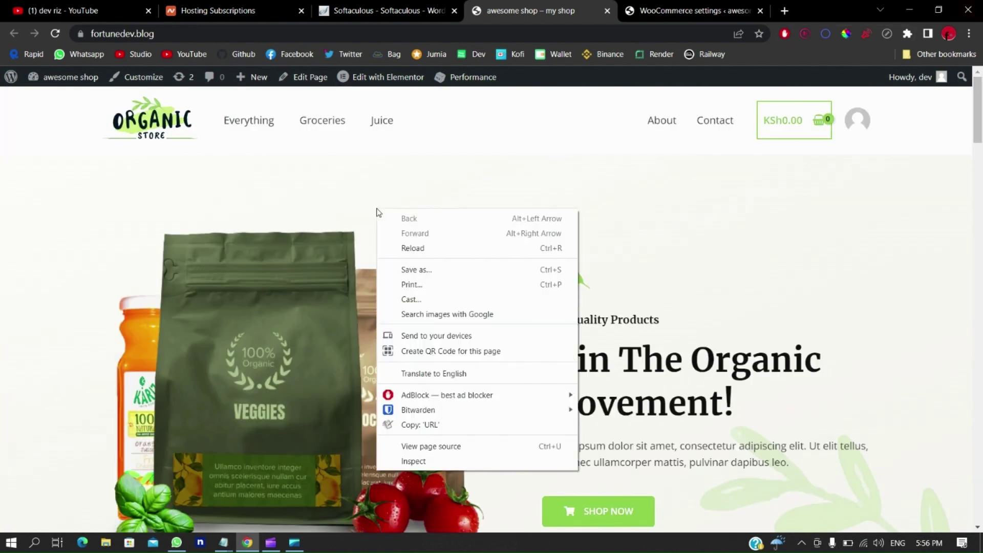
{"action": "left_click", "coordinate": [414, 461]}
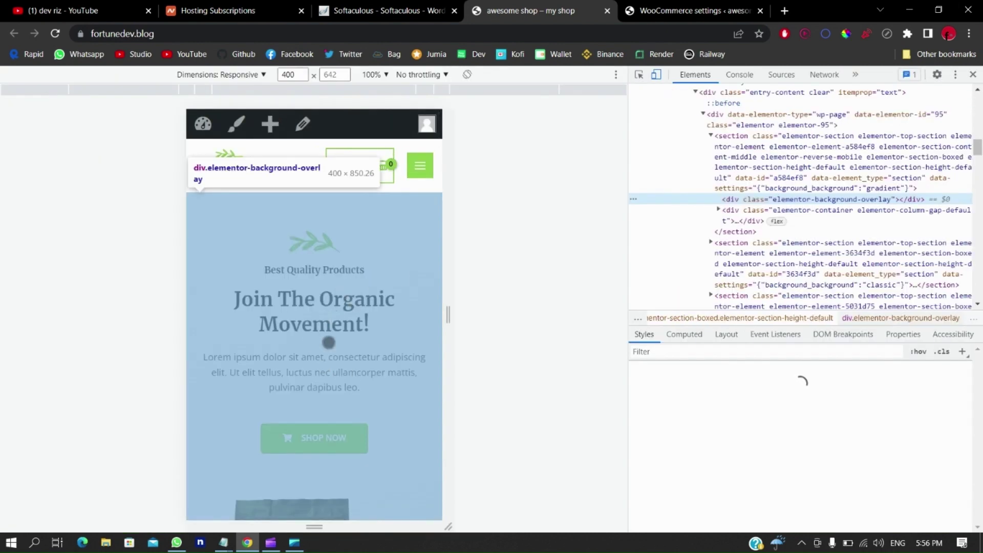
{"action": "scroll", "coordinate": [329, 342], "scroll_direction": "down", "scroll_amount": 3}
{"action": "scroll", "coordinate": [362, 220], "scroll_direction": "down", "scroll_amount": 3}
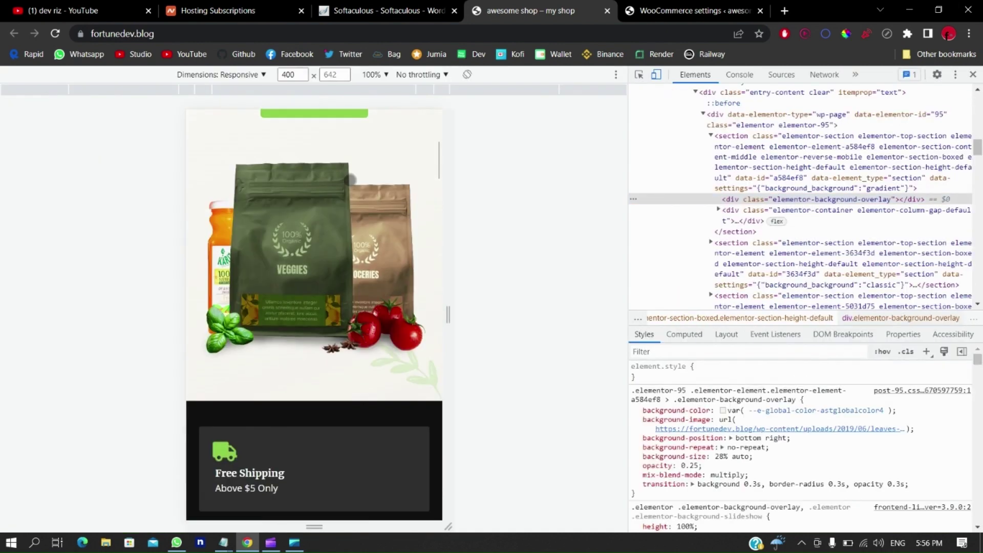
{"action": "scroll", "coordinate": [340, 310], "scroll_direction": "down", "scroll_amount": 3}
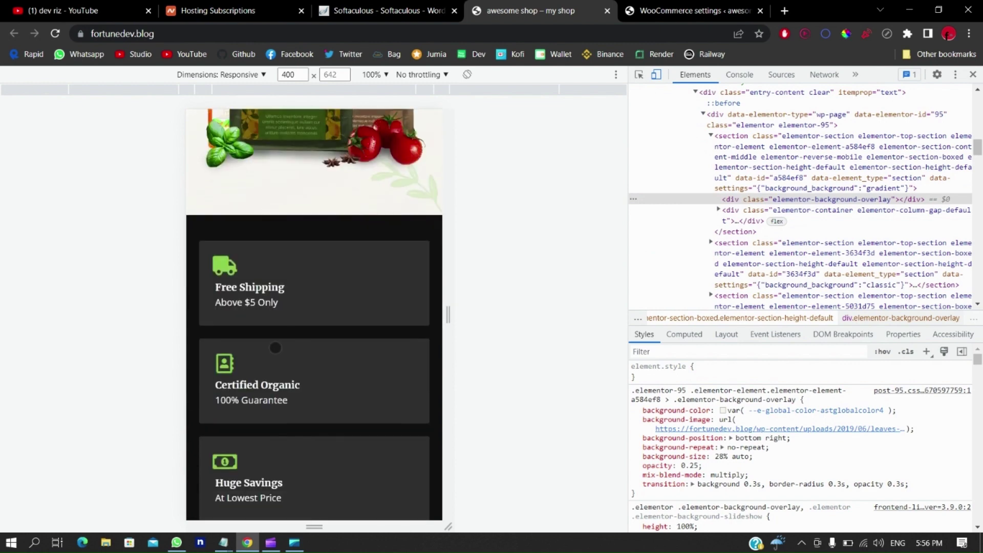
{"action": "scroll", "coordinate": [275, 348], "scroll_direction": "down", "scroll_amount": 2}
{"action": "scroll", "coordinate": [323, 254], "scroll_direction": "down", "scroll_amount": 3}
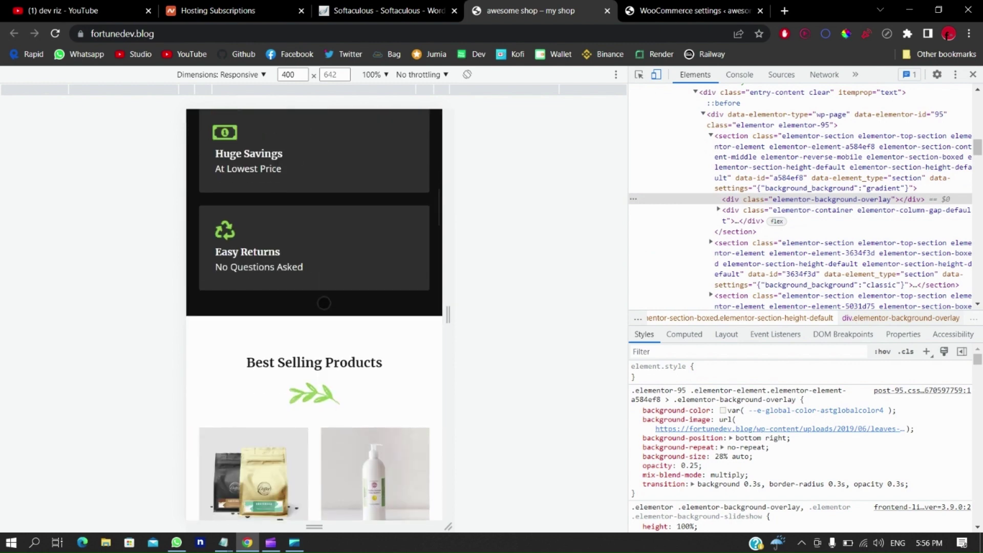
{"action": "left_click_drag", "start_coordinate": [322, 361], "coordinate": [327, 189]}
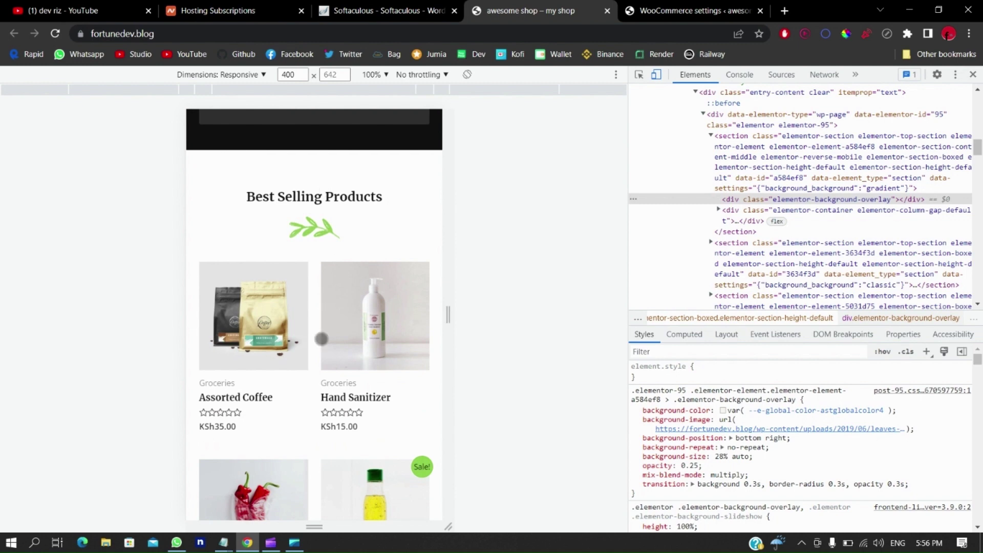
{"action": "left_click_drag", "start_coordinate": [321, 340], "coordinate": [320, 160]}
{"action": "left_click_drag", "start_coordinate": [337, 310], "coordinate": [302, 110]}
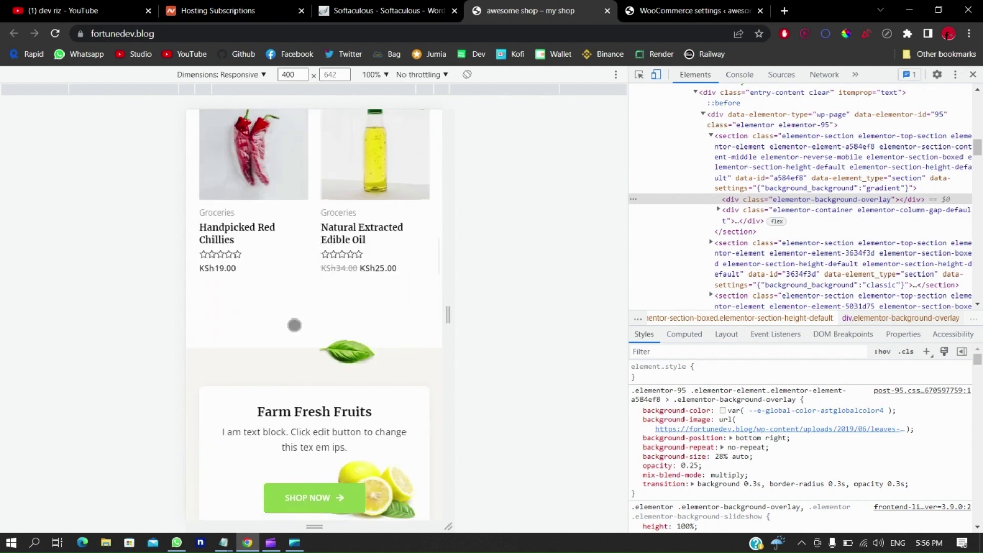
{"action": "left_click_drag", "start_coordinate": [294, 326], "coordinate": [303, 301]}
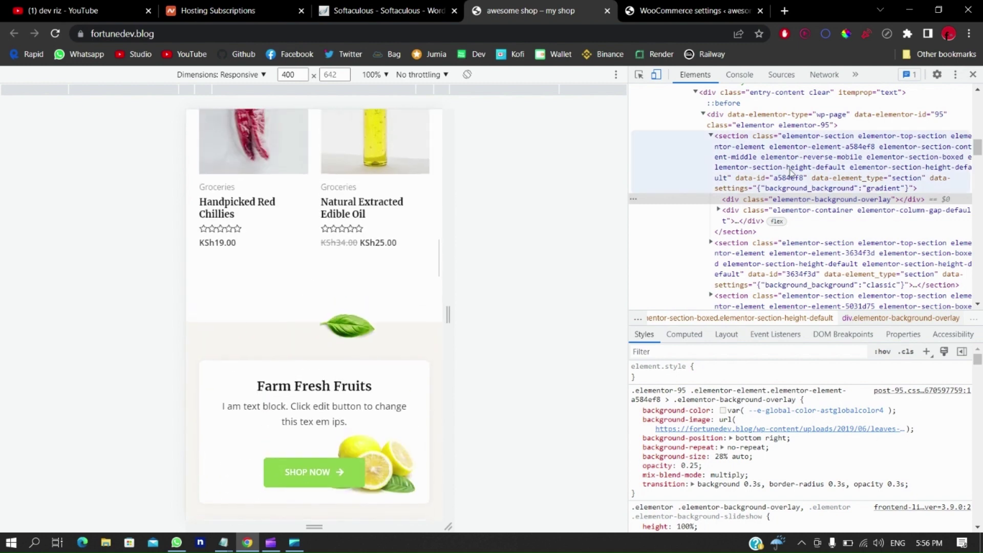
{"action": "left_click", "coordinate": [973, 75]}
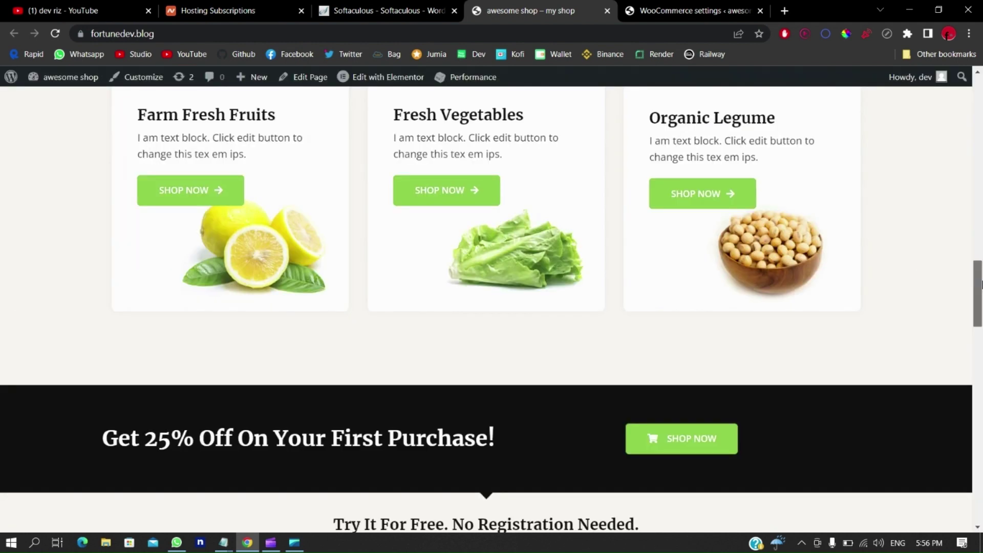
{"action": "left_click_drag", "start_coordinate": [977, 284], "coordinate": [974, 216]}
Step: On the Hand Sanitizer page, write the review 'nice sanitizer' in the Reviews form
{"action": "left_click", "coordinate": [340, 241]}
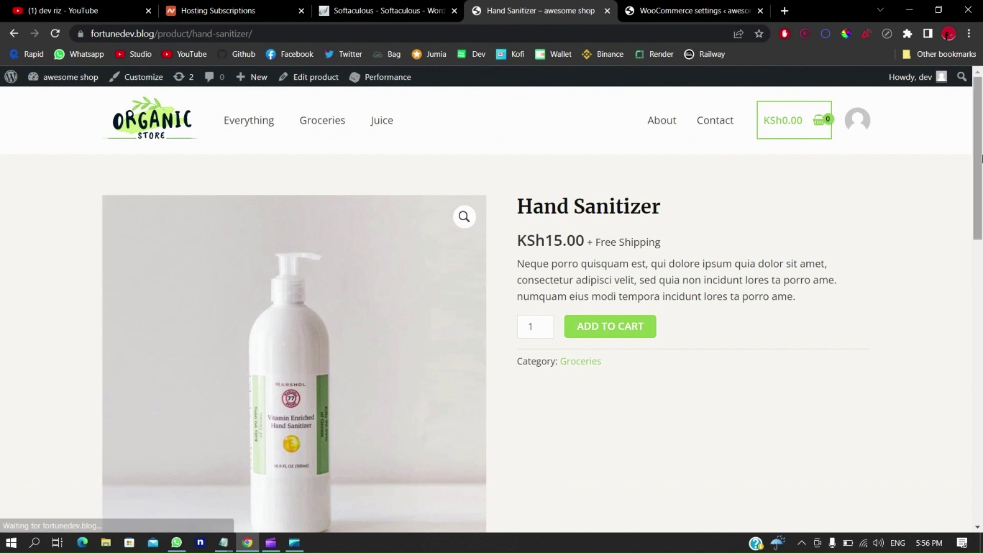
{"action": "left_click_drag", "start_coordinate": [974, 159], "coordinate": [974, 300]}
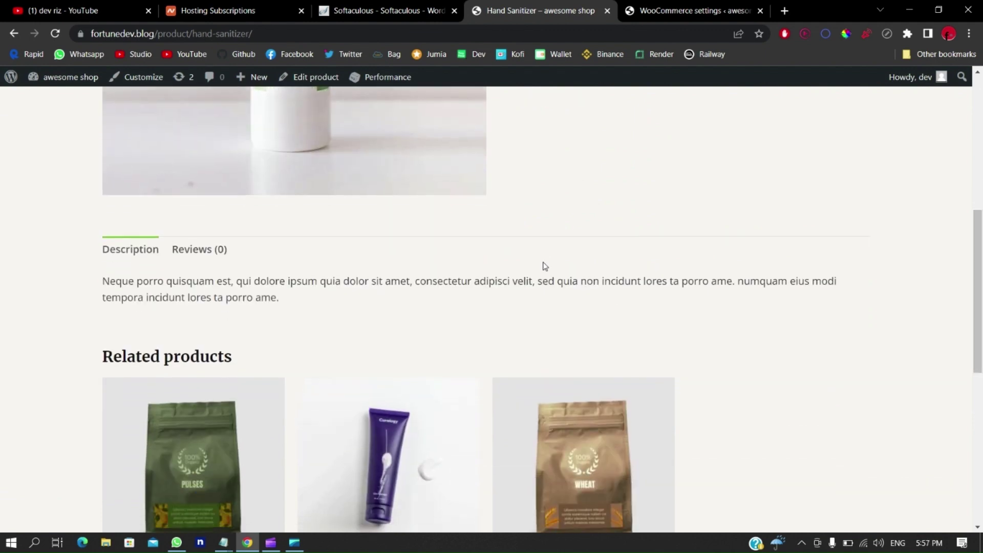
{"action": "left_click", "coordinate": [189, 248]}
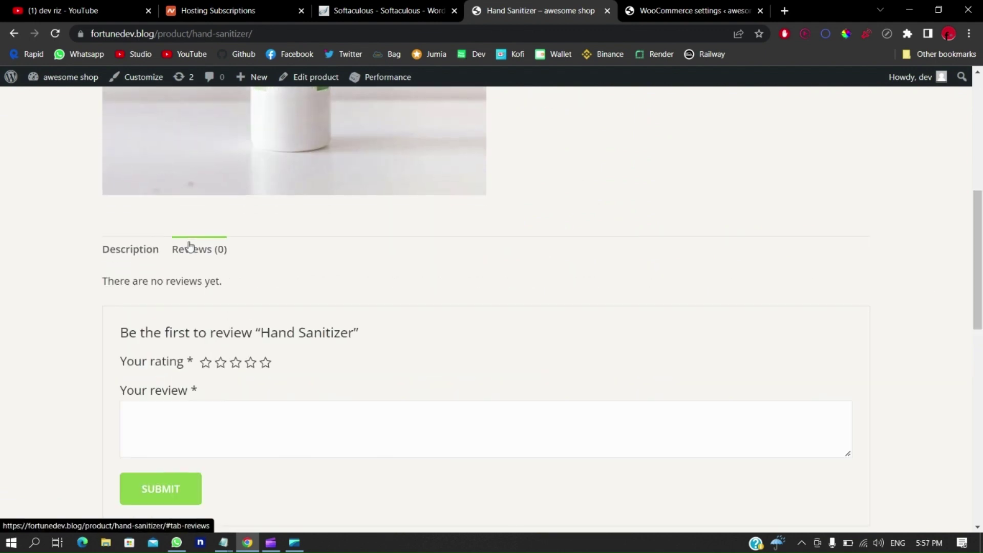
{"action": "left_click", "coordinate": [161, 435]}
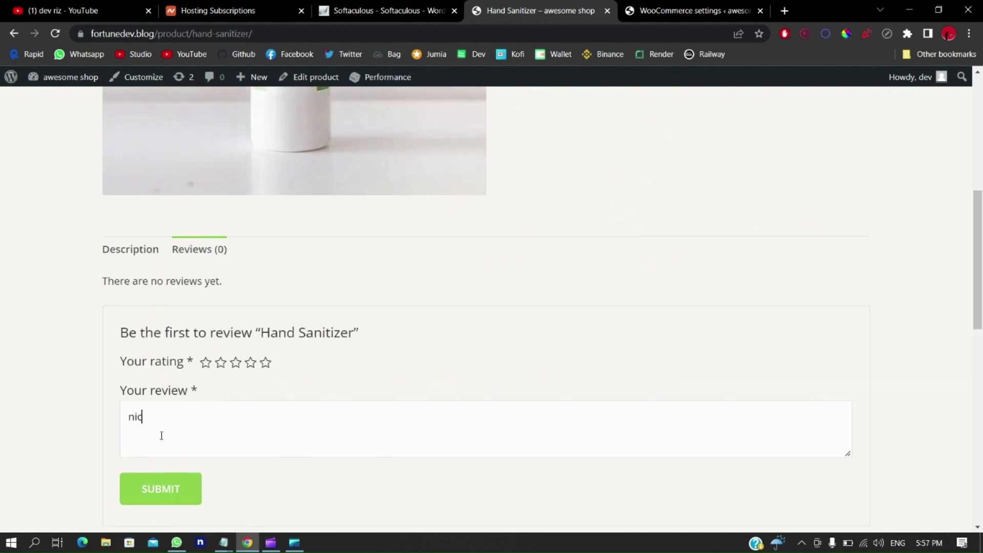
{"action": "type", "text": "nice sanitizer"}
Step: Give the review a five-star rating, submit it, and return to the top of the page
{"action": "left_click", "coordinate": [167, 486]}
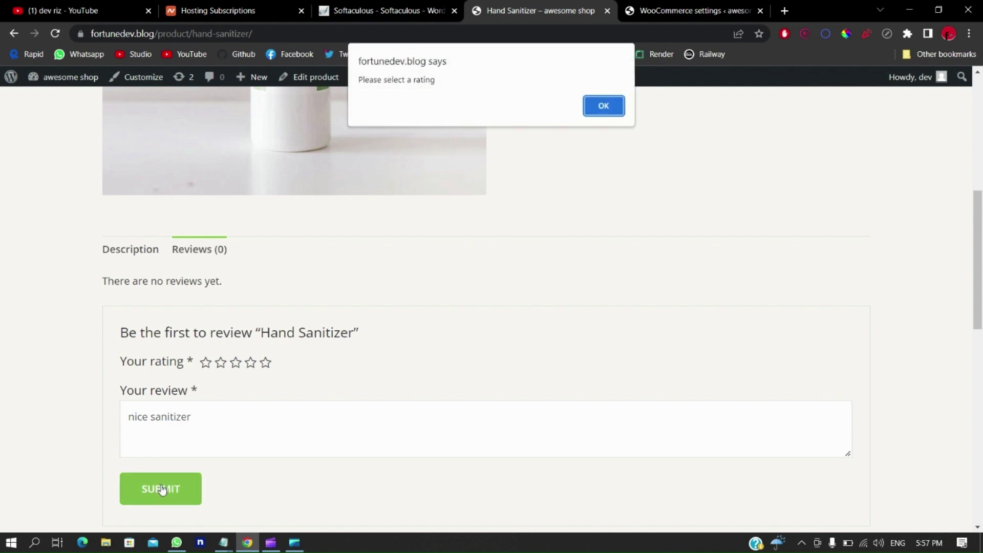
{"action": "left_click", "coordinate": [604, 106]}
{"action": "left_click", "coordinate": [266, 363]}
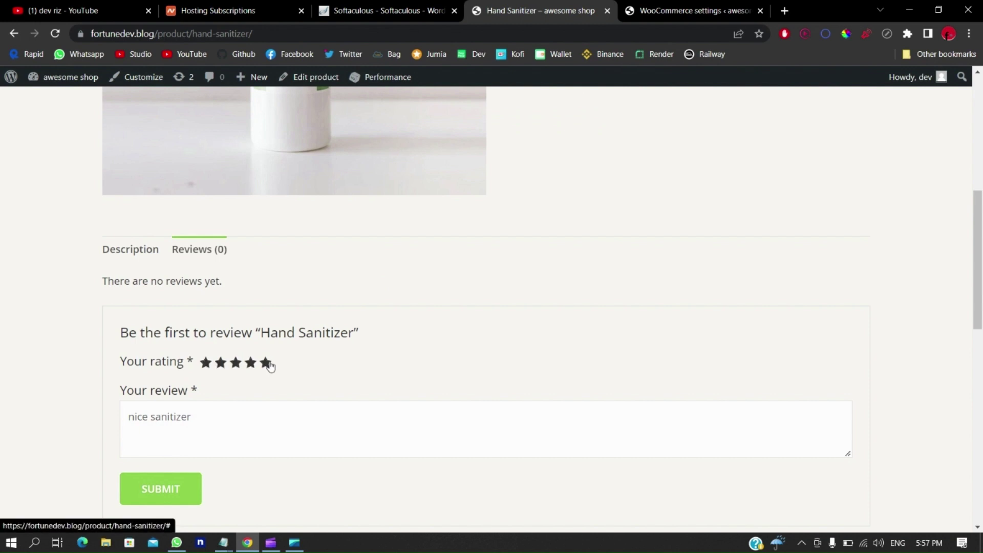
{"action": "left_click", "coordinate": [166, 489]}
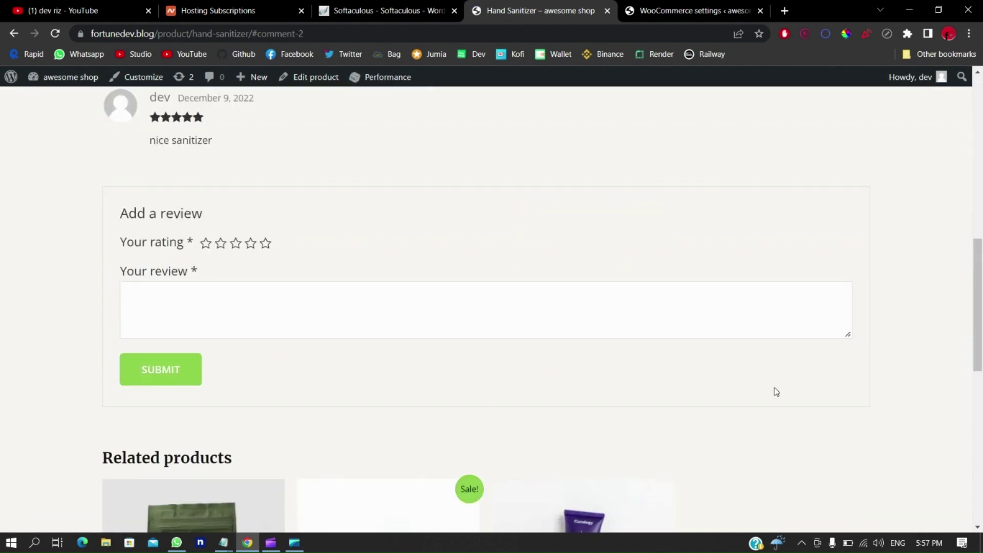
{"action": "scroll", "coordinate": [982, 238], "scroll_direction": "up", "scroll_amount": 4}
{"action": "left_click_drag", "start_coordinate": [981, 238], "coordinate": [968, 137]}
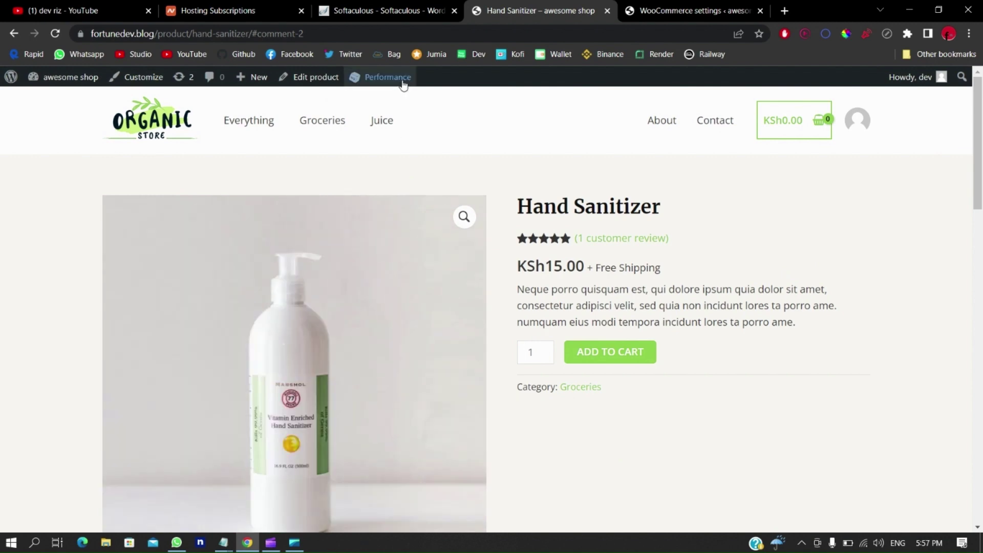
Step: Go from the WooCommerce settings tab to Plugins > Add New
{"action": "left_click", "coordinate": [725, 5]}
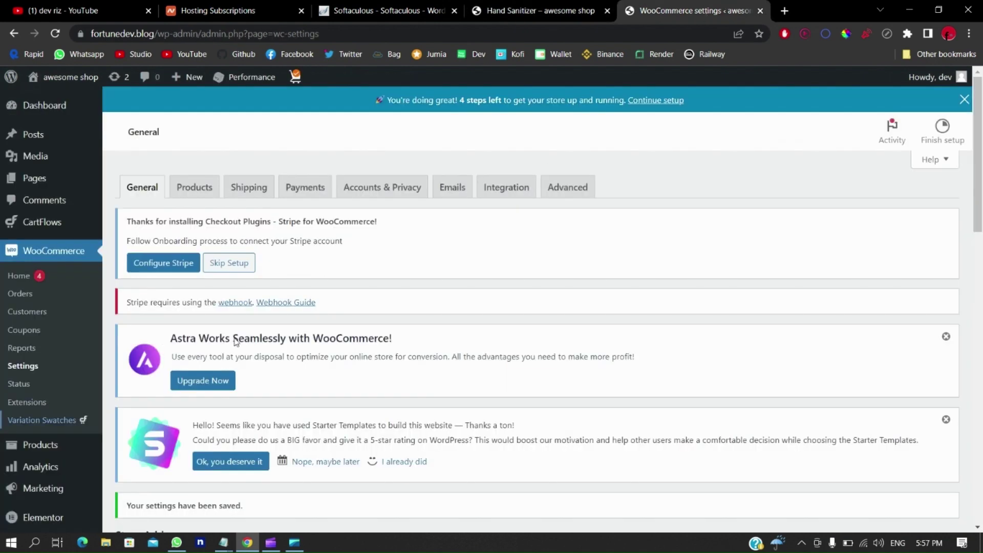
{"action": "left_click_drag", "start_coordinate": [979, 163], "coordinate": [979, 270]}
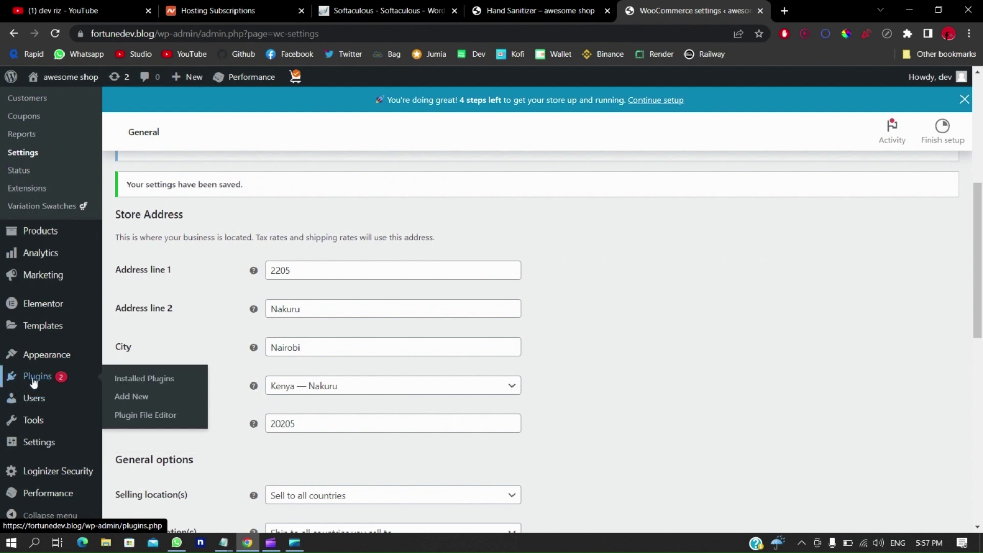
{"action": "left_click", "coordinate": [140, 379]}
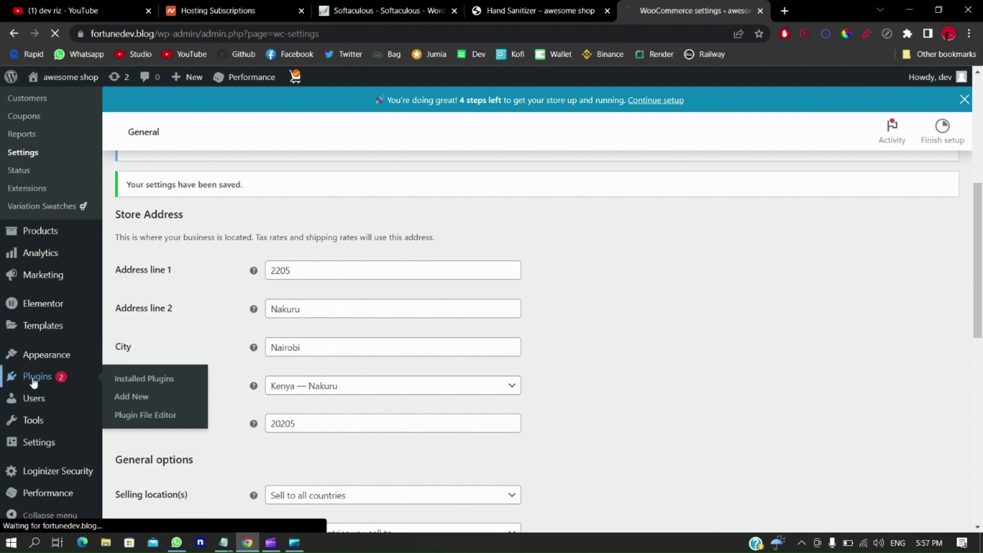
{"action": "left_click", "coordinate": [133, 397]}
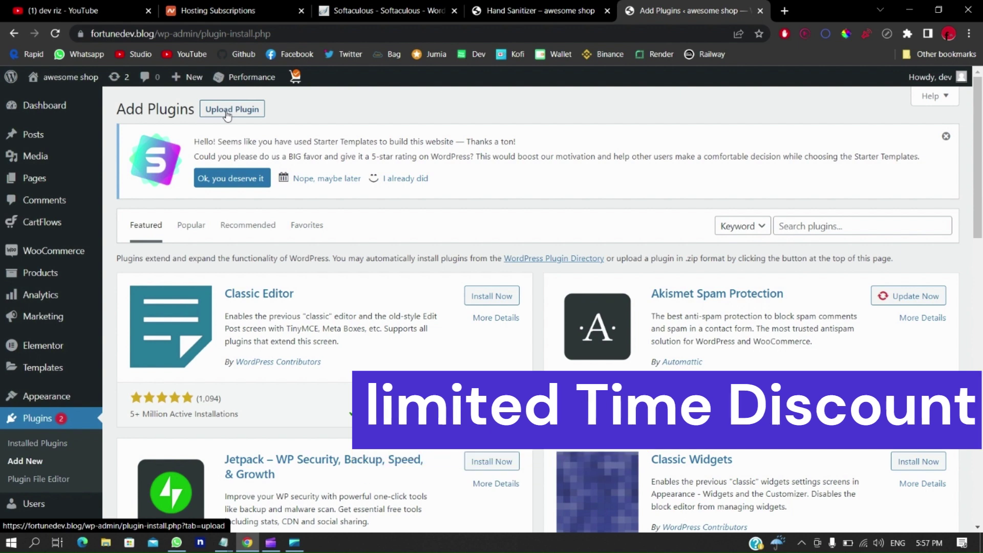
Step: Upload and install the M-Pesa for WooCommerce zip, then activate the plugin
{"action": "left_click", "coordinate": [227, 114]}
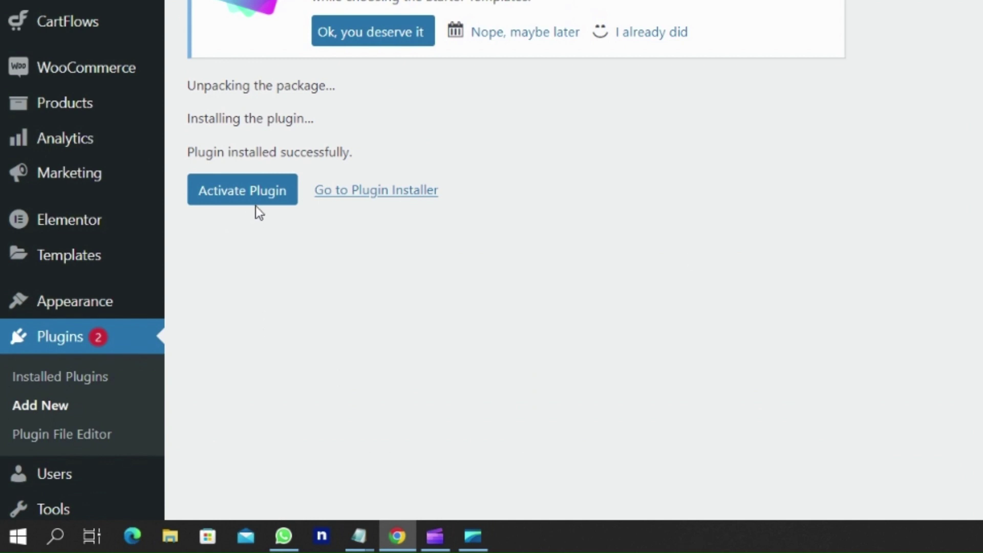
{"action": "left_click", "coordinate": [243, 183]}
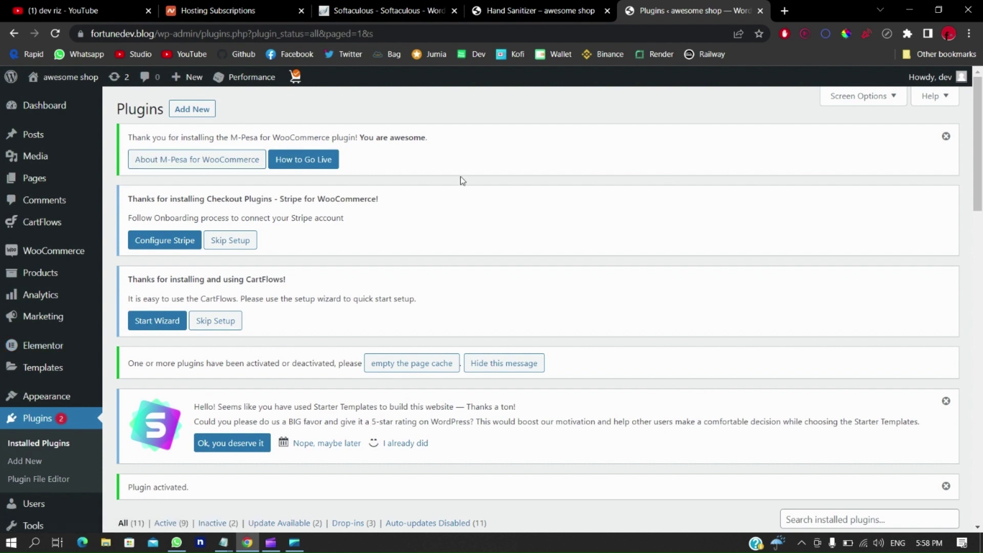
Step: Open Configure M-Pesa under WooCommerce and leave the Environment set to Sandbox
{"action": "left_click_drag", "start_coordinate": [978, 153], "coordinate": [980, 292]}
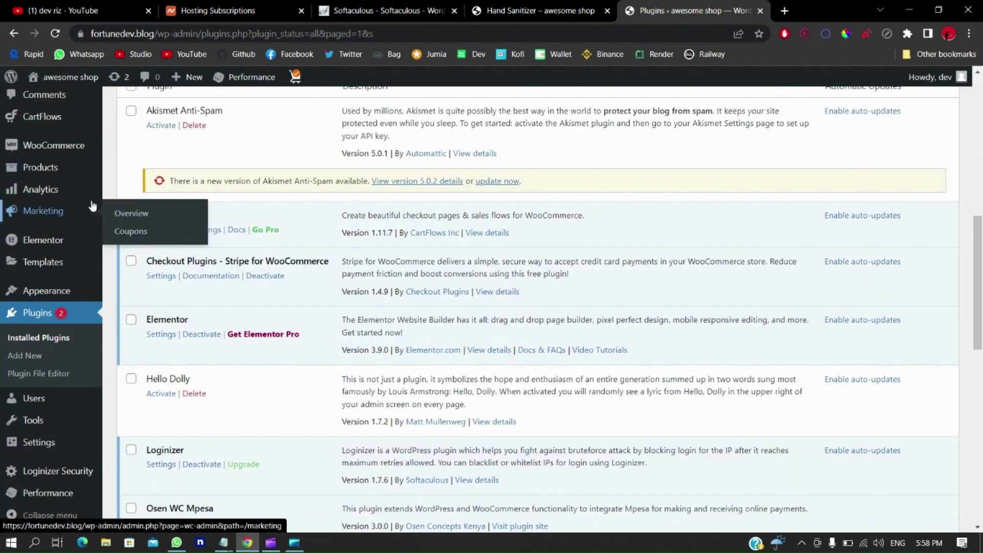
{"action": "mouse_move", "coordinate": [54, 148]}
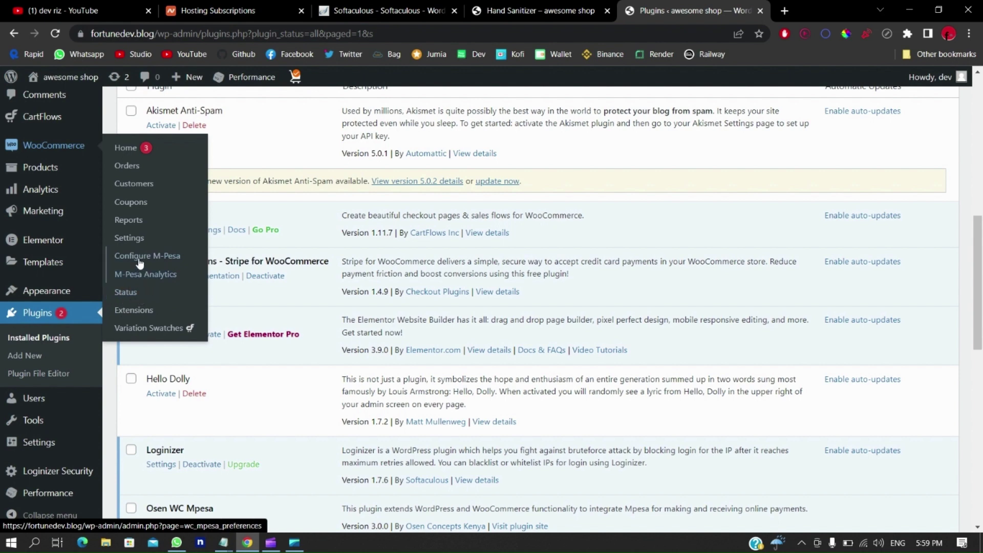
{"action": "left_click", "coordinate": [138, 260]}
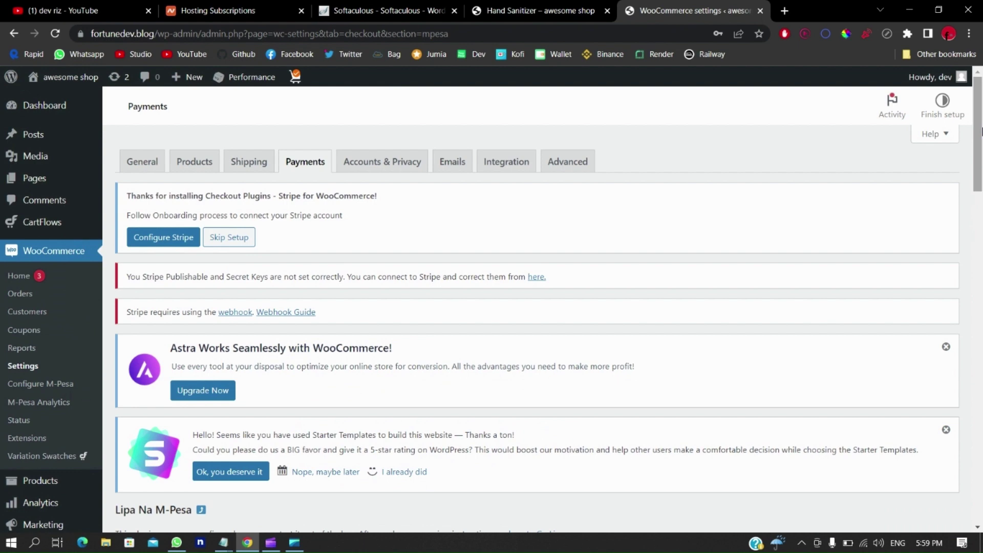
{"action": "left_click_drag", "start_coordinate": [981, 132], "coordinate": [976, 259]}
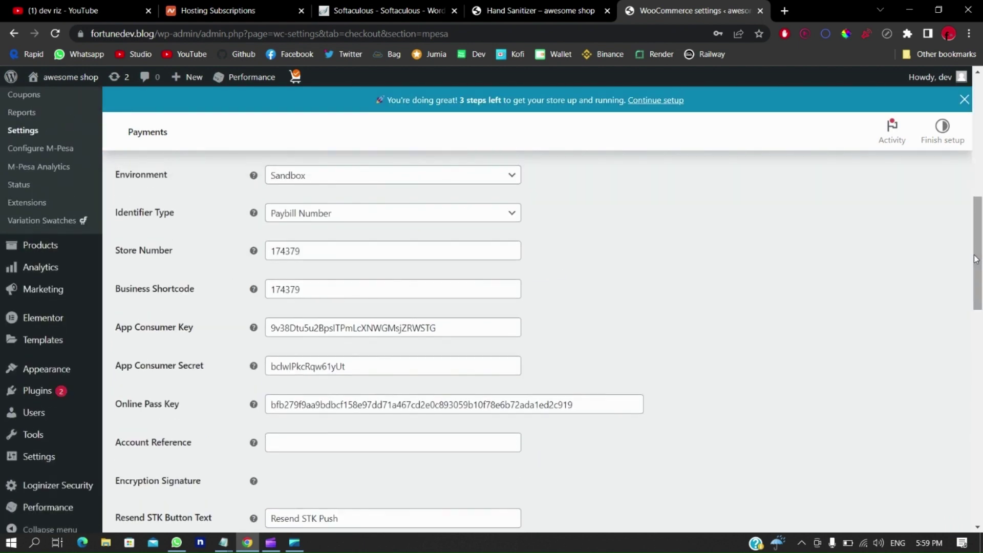
{"action": "left_click", "coordinate": [480, 180]}
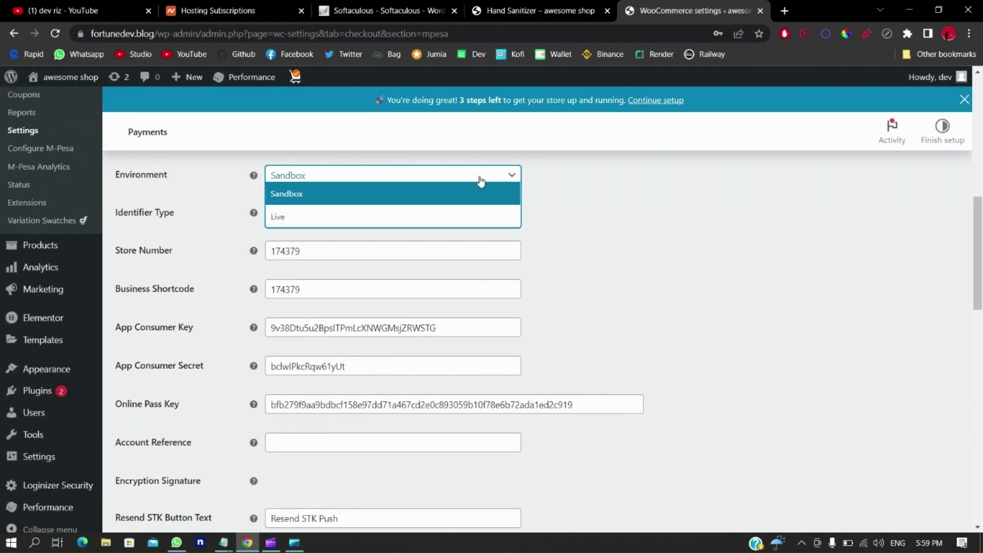
{"action": "left_click", "coordinate": [480, 180]}
{"action": "left_click", "coordinate": [480, 181]}
{"action": "left_click", "coordinate": [480, 180]}
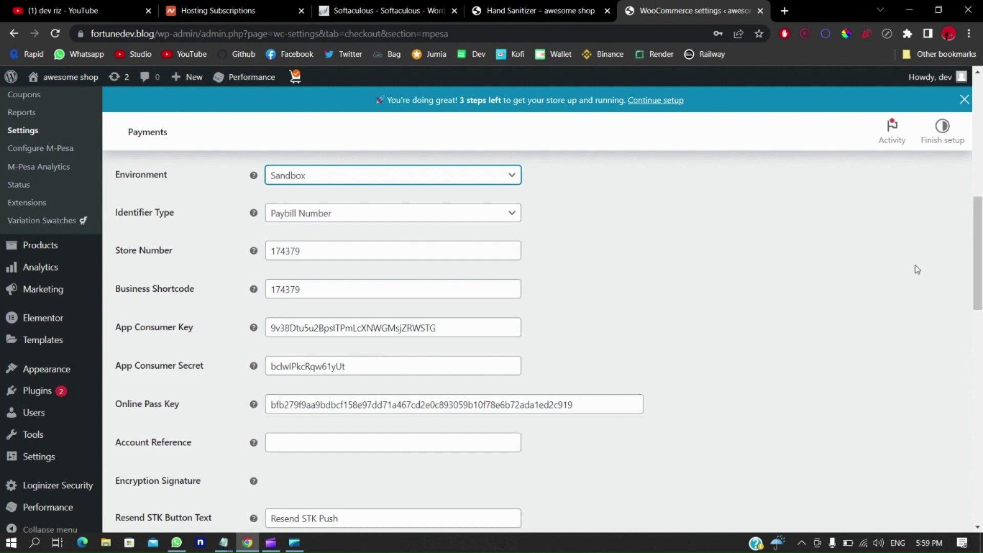
{"action": "left_click_drag", "start_coordinate": [980, 247], "coordinate": [980, 313]}
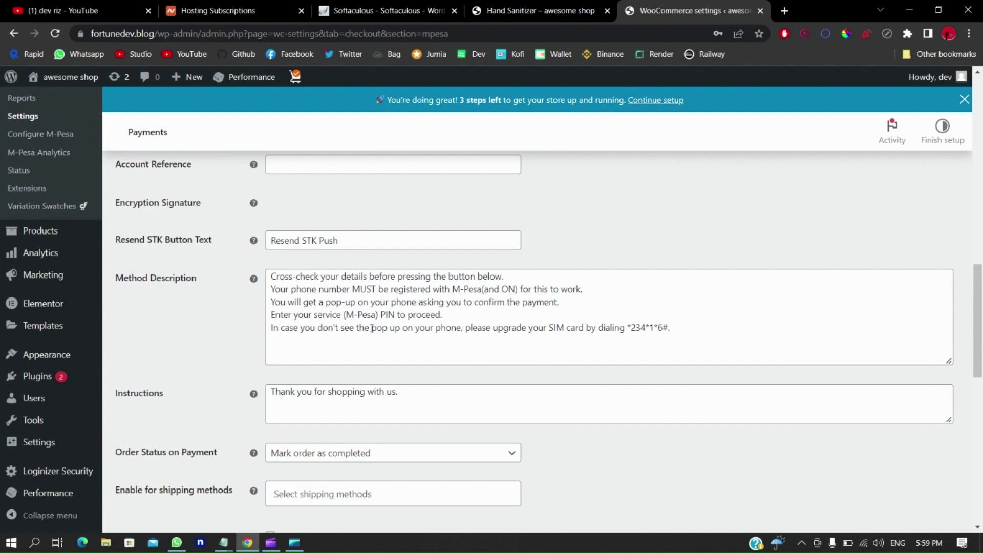
Step: Replace the method description with 'Make sure the number is correct and enter your Mpesa Pin'
{"action": "left_click_drag", "start_coordinate": [677, 326], "coordinate": [204, 248]}
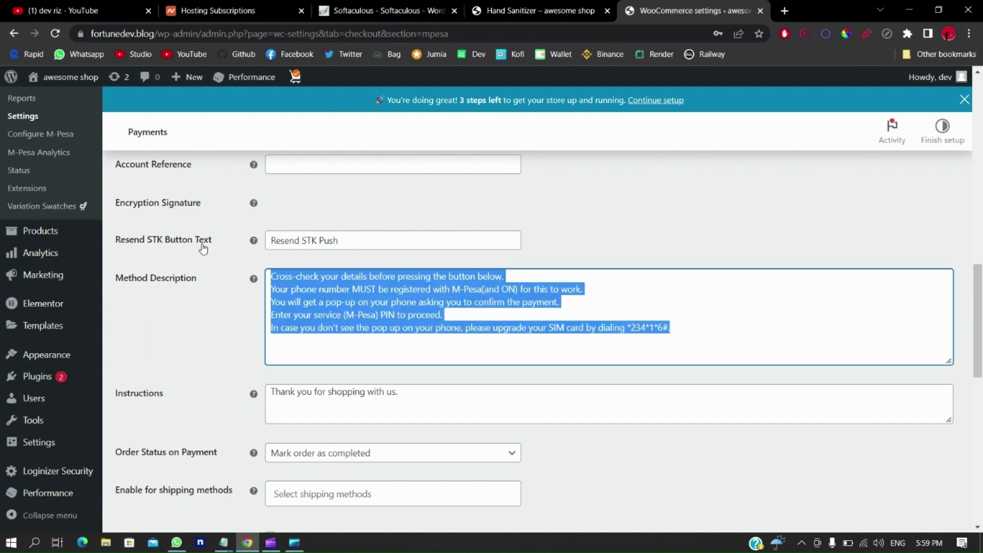
{"action": "key", "text": "BackSpace"}
{"action": "type", "text": "M"}
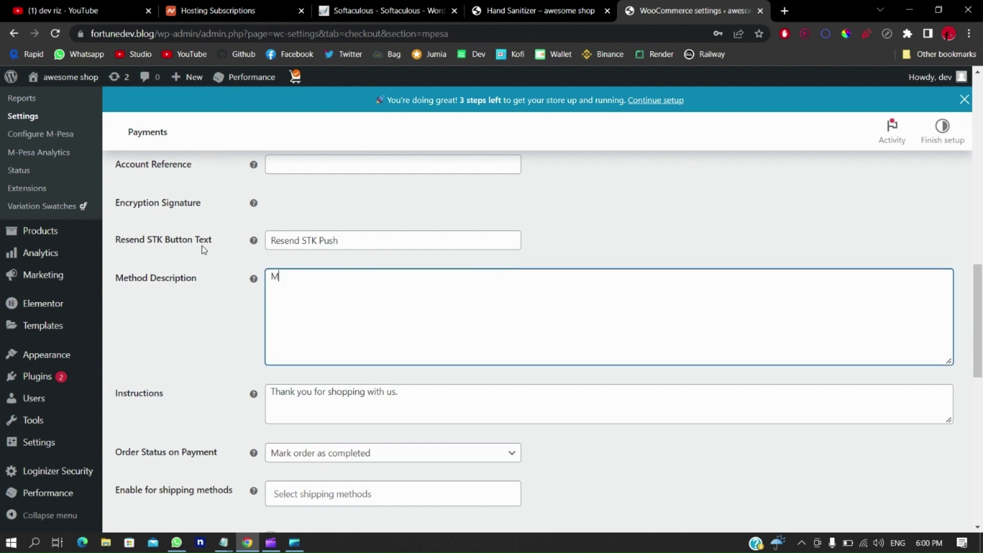
{"action": "type", "text": "ake sure the number is corr"}
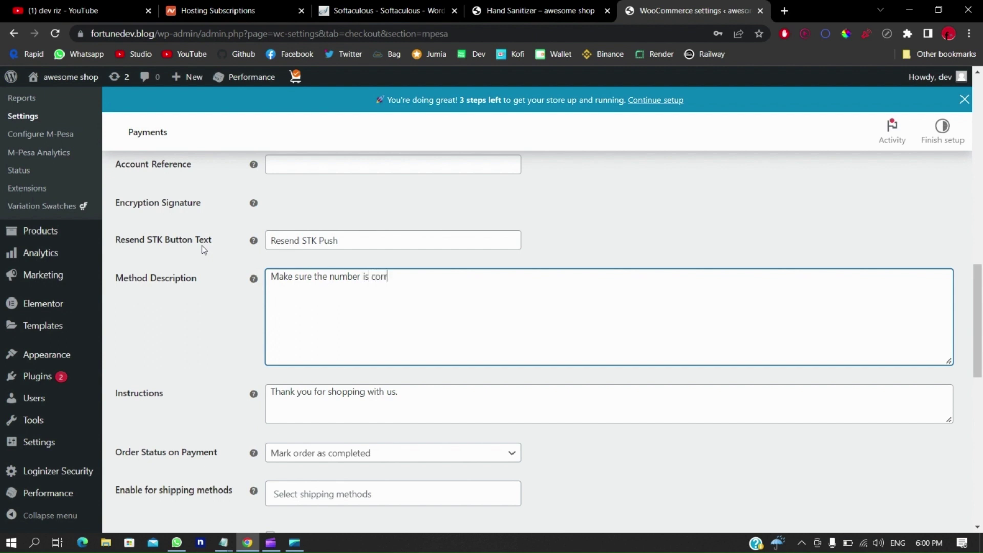
{"action": "type", "text": "ect and  enter your Mpesa "}
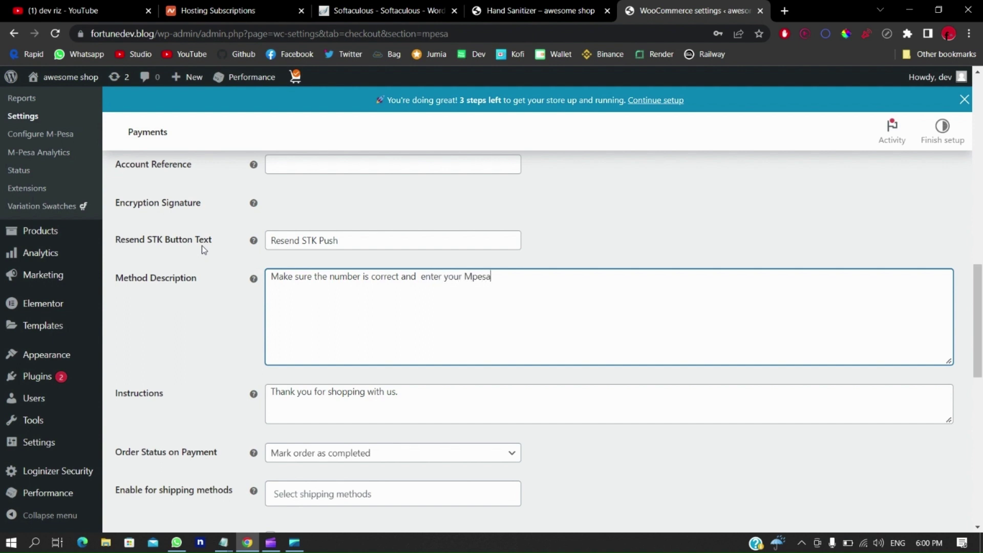
{"action": "type", "text": "Pin"}
Step: Keep Order Status on Payment as 'Mark order as completed' and save the Lipa Na M-Pesa settings
{"action": "left_click_drag", "start_coordinate": [981, 296], "coordinate": [981, 335]}
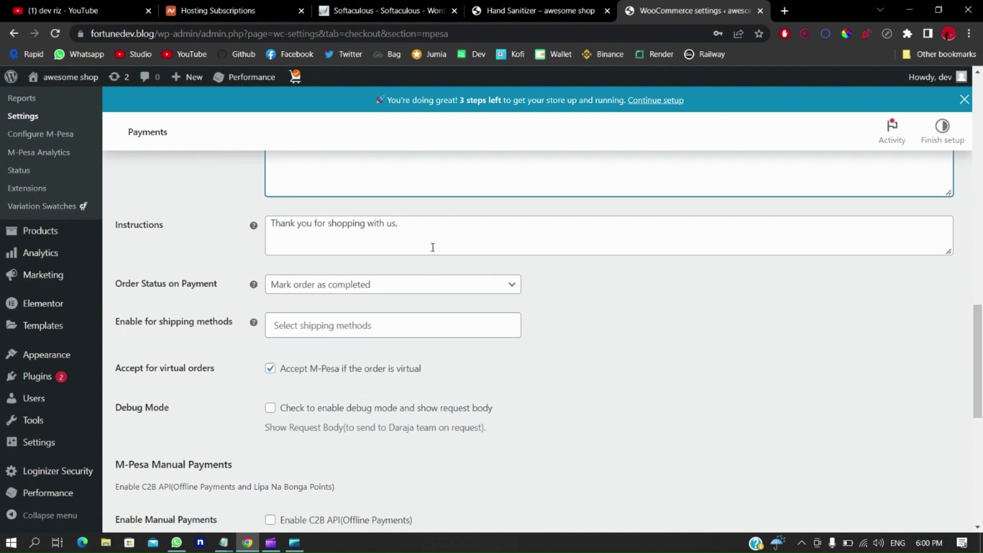
{"action": "left_click", "coordinate": [450, 286]}
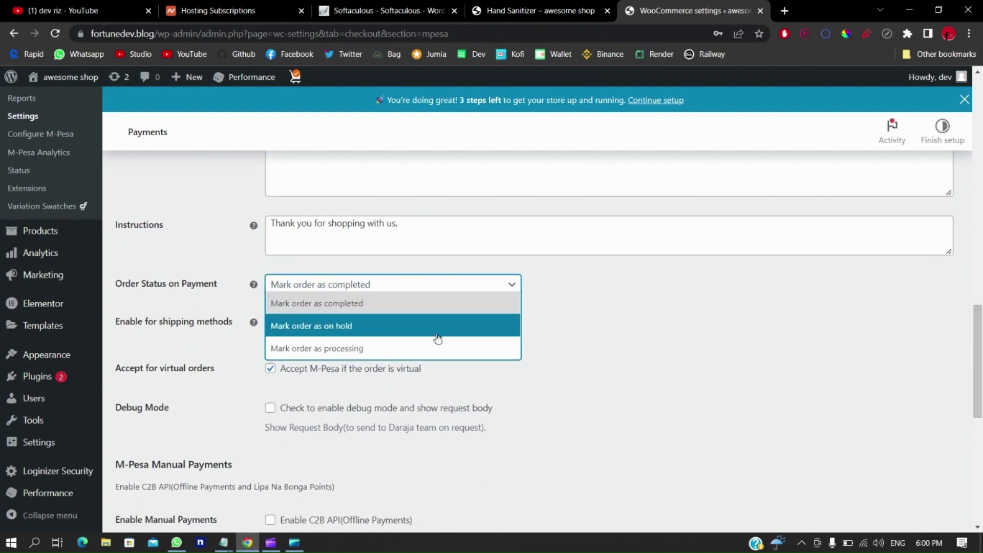
{"action": "left_click", "coordinate": [445, 307]}
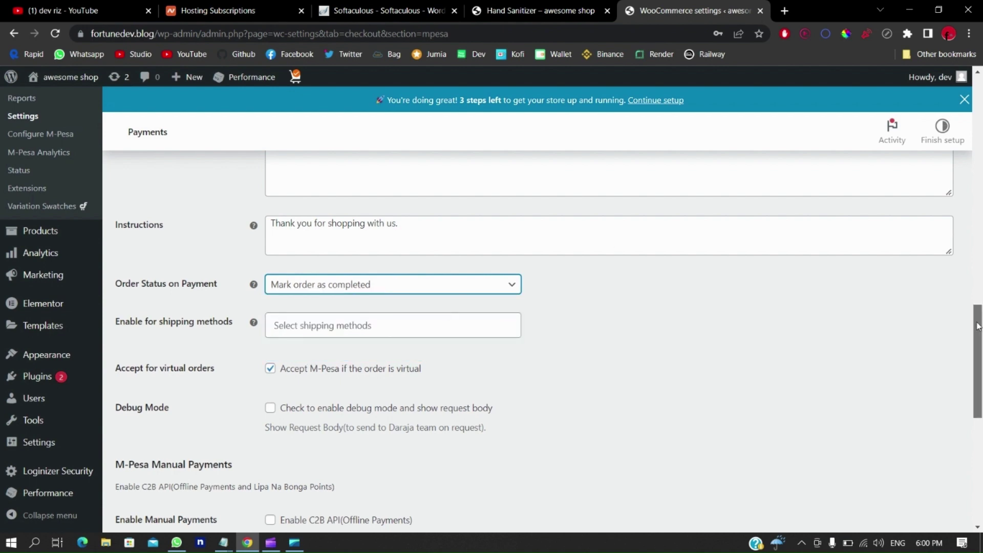
{"action": "left_click_drag", "start_coordinate": [975, 326], "coordinate": [974, 376]}
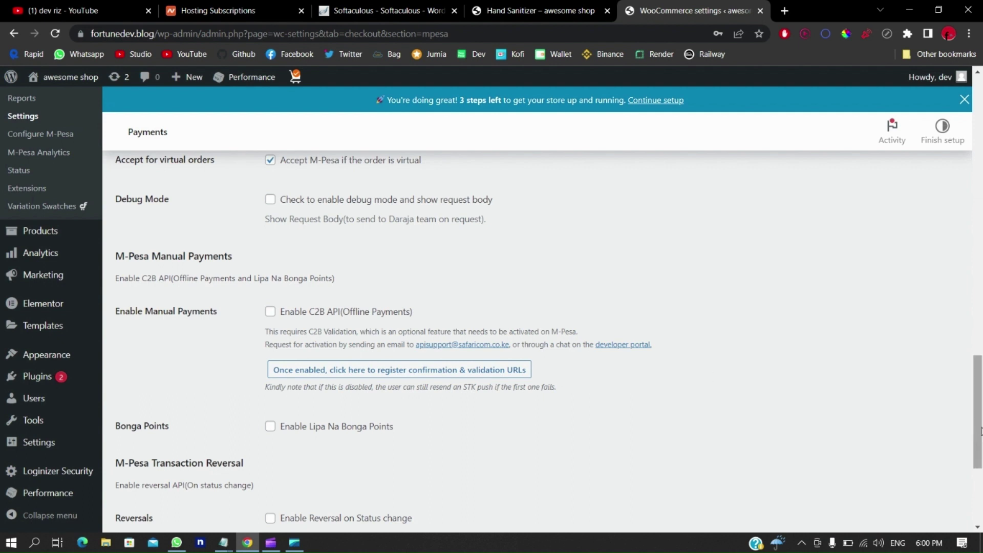
{"action": "left_click_drag", "start_coordinate": [980, 432], "coordinate": [974, 509]}
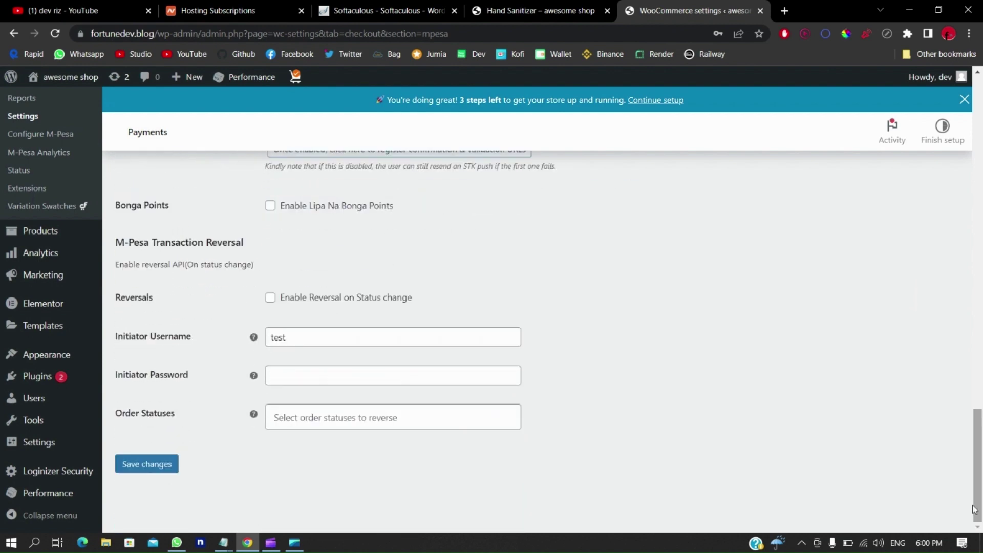
{"action": "left_click", "coordinate": [157, 462]}
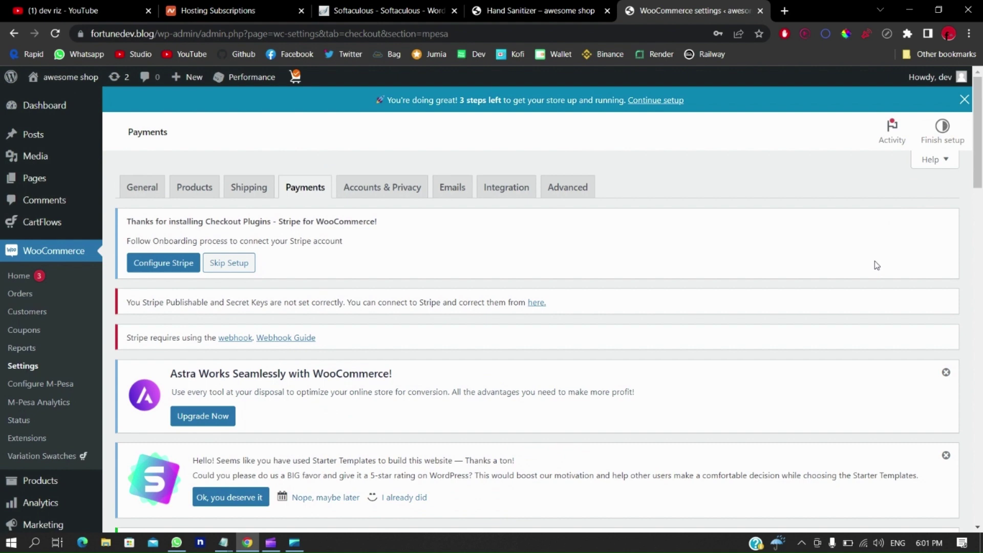
Step: Bring the Hand Sanitizer tab back to the store homepage, select its web address, and open Chrome's menu
{"action": "left_click", "coordinate": [963, 100]}
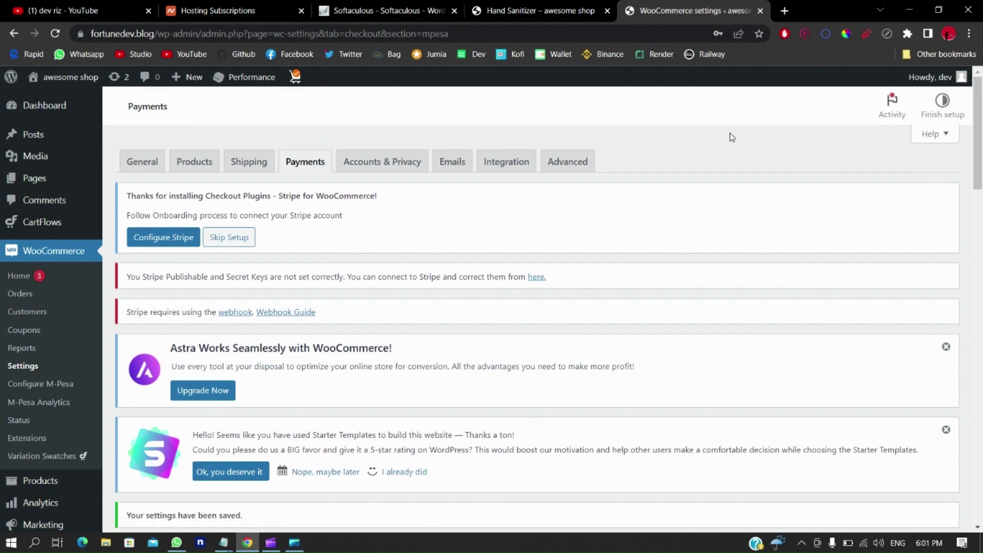
{"action": "left_click", "coordinate": [543, 11]}
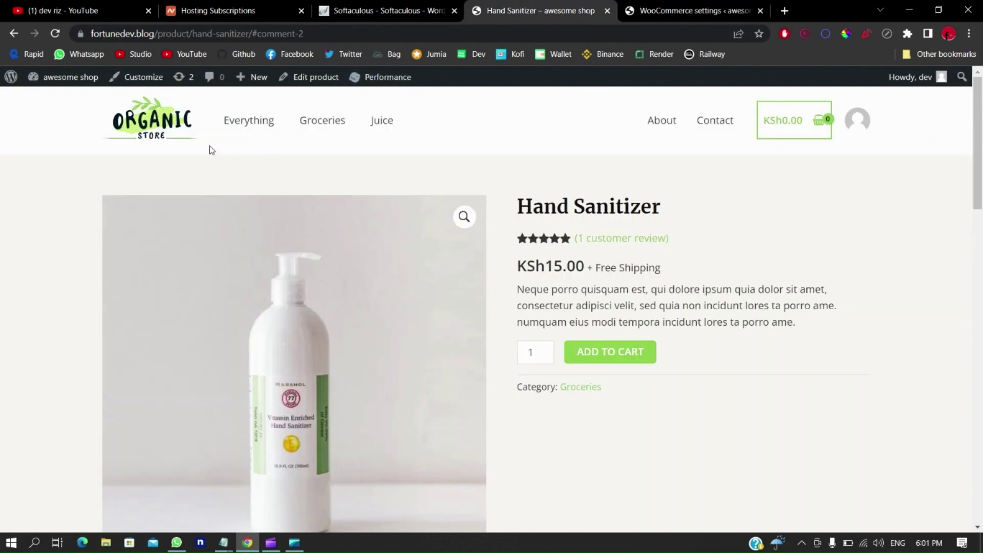
{"action": "left_click", "coordinate": [164, 120]}
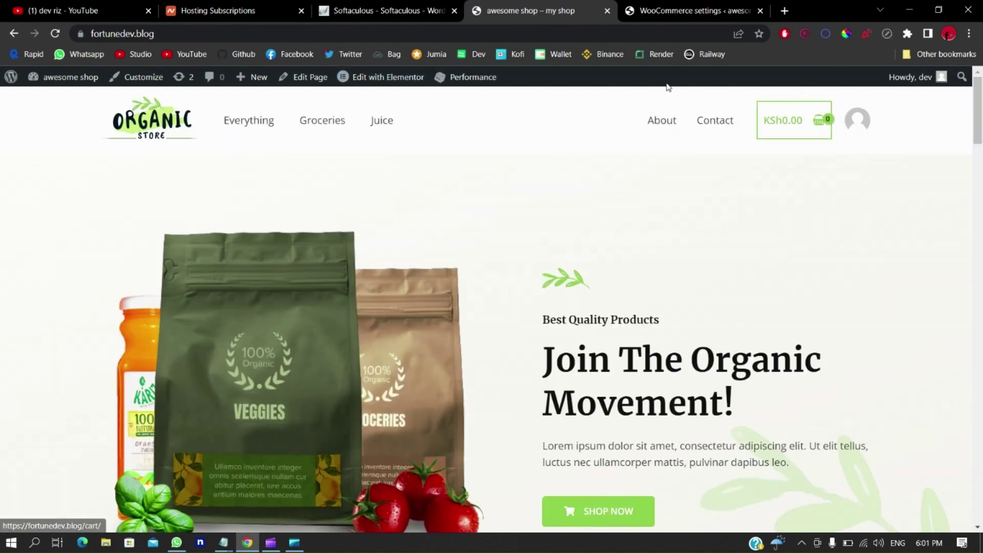
{"action": "left_click", "coordinate": [425, 33]}
{"action": "key", "text": "ctrl+c"}
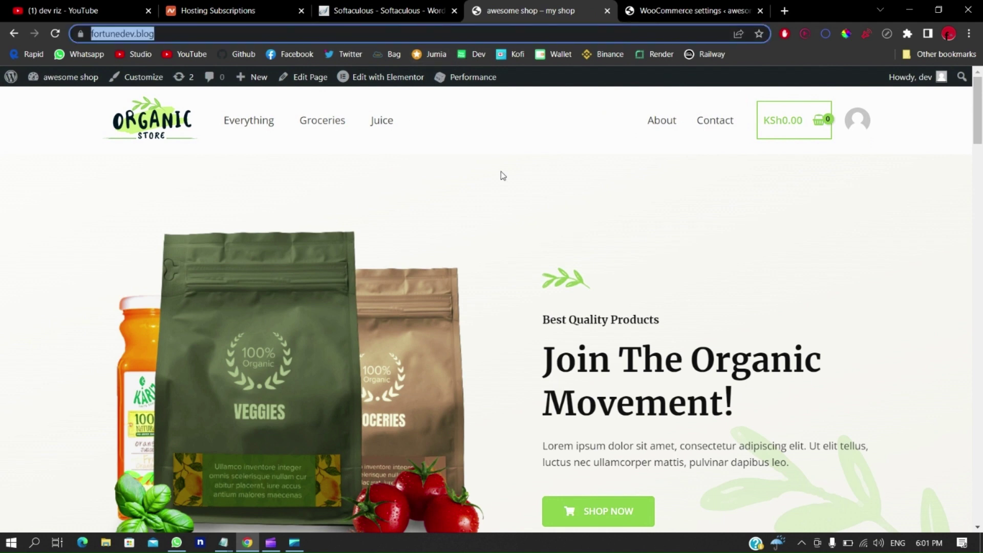
{"action": "left_click", "coordinate": [505, 177]}
{"action": "left_click", "coordinate": [968, 33]}
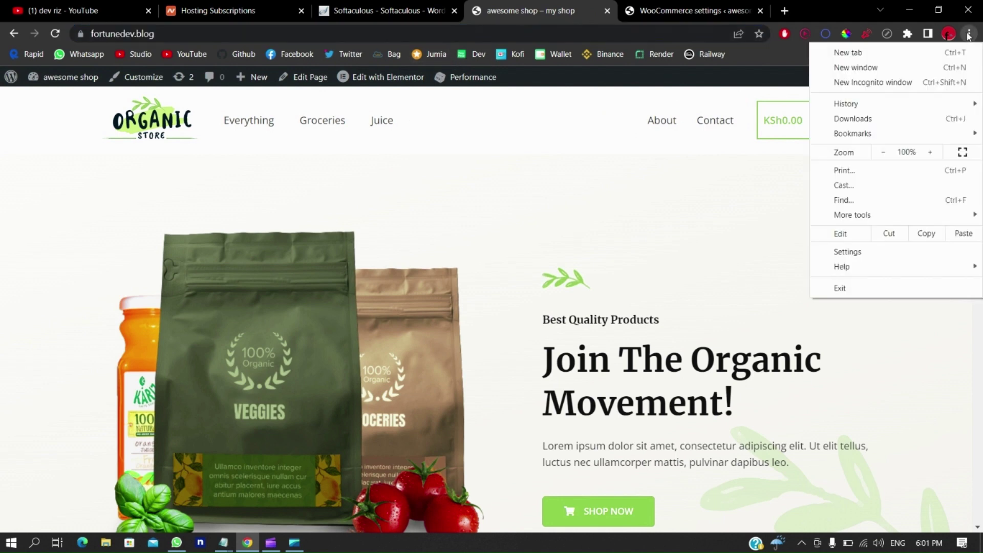
Step: Load the store site in a new incognito window
{"action": "left_click", "coordinate": [881, 83]}
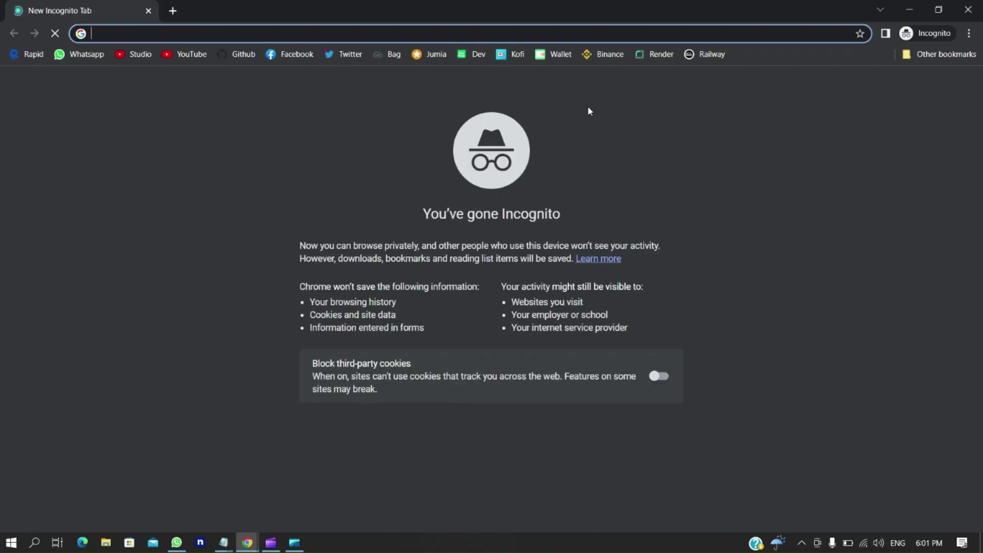
{"action": "key", "text": "ctrl+v"}
{"action": "key", "text": "Return"}
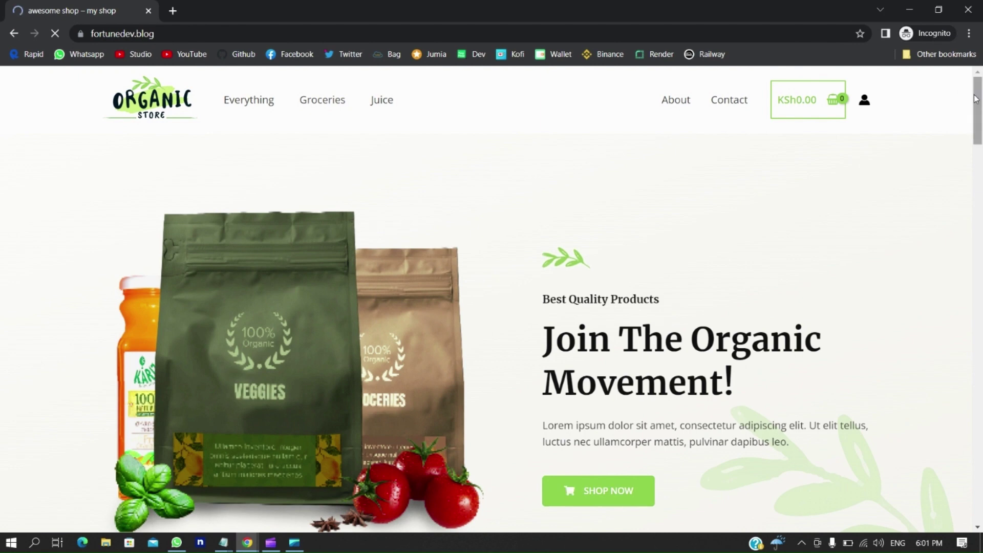
{"action": "left_click_drag", "start_coordinate": [975, 98], "coordinate": [975, 213]}
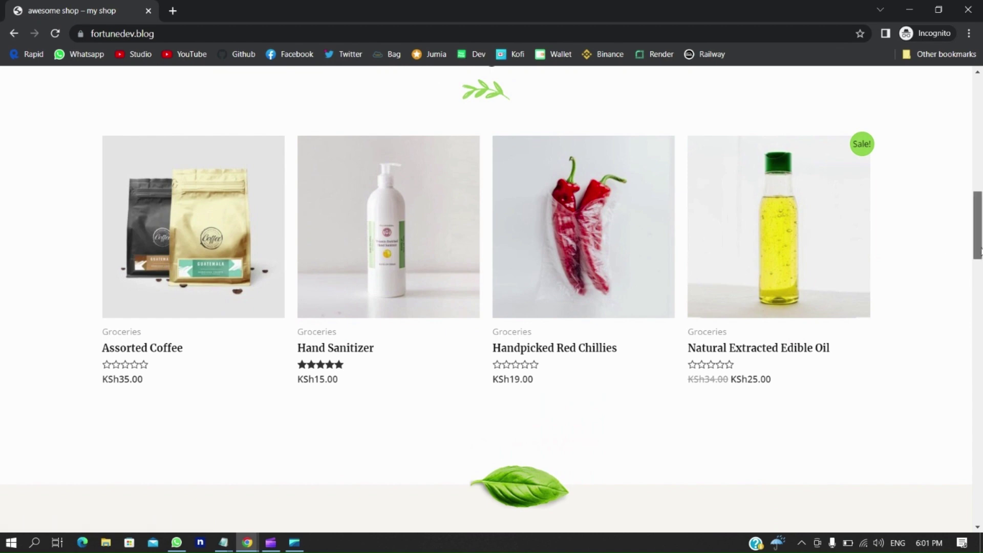
{"action": "left_click_drag", "start_coordinate": [979, 250], "coordinate": [979, 228]}
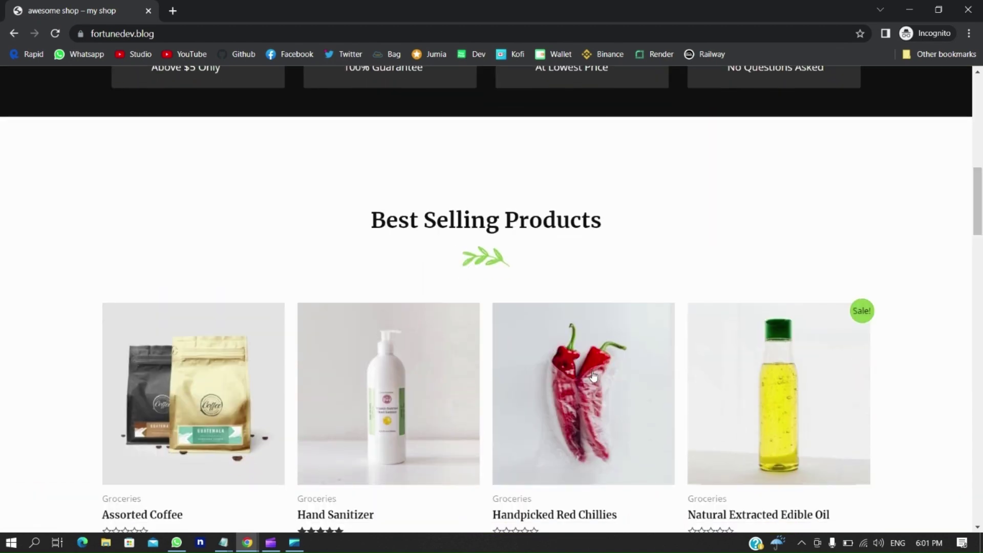
Step: Add one Hand Sanitizer to the cart and view the cart's KSh15.00 subtotal
{"action": "left_click", "coordinate": [435, 379]}
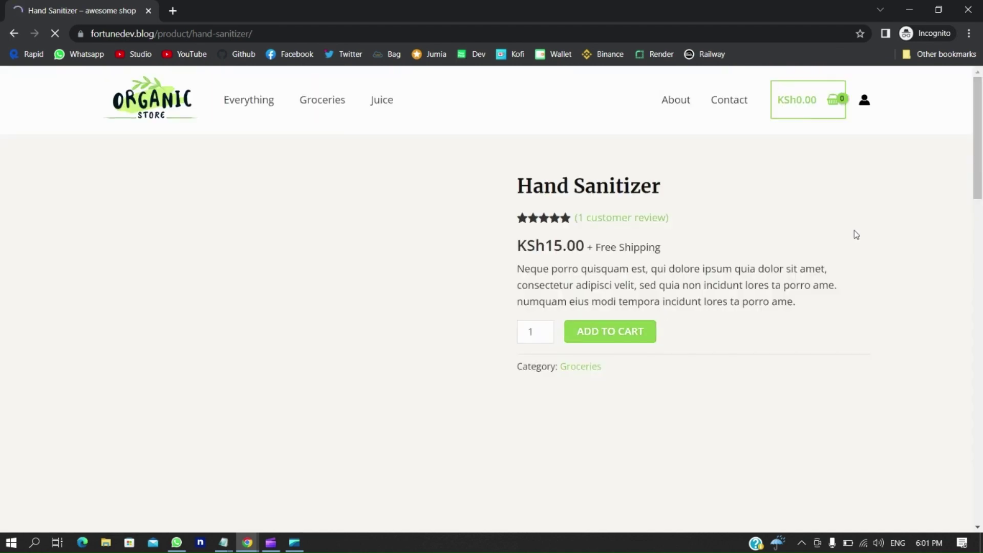
{"action": "left_click_drag", "start_coordinate": [978, 155], "coordinate": [979, 187]}
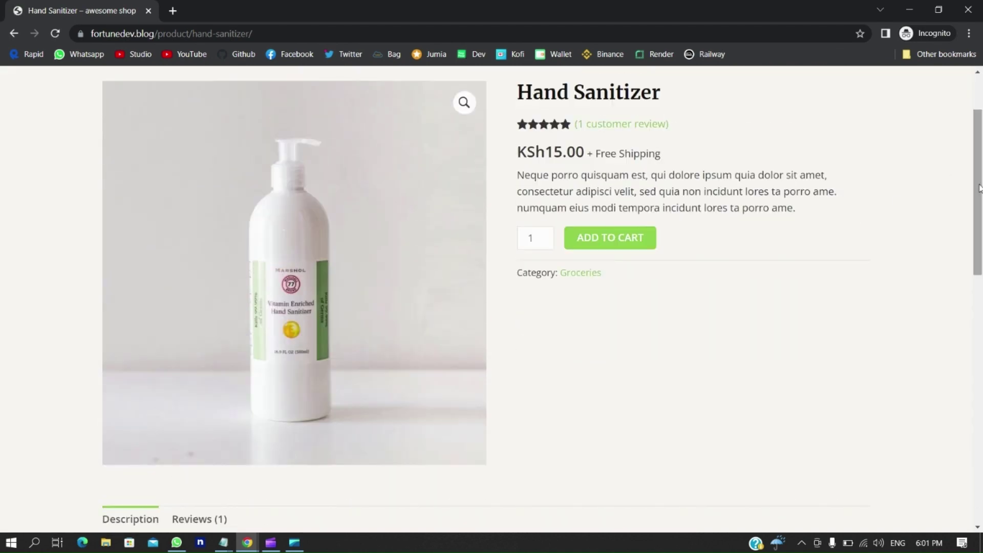
{"action": "left_click", "coordinate": [616, 236]}
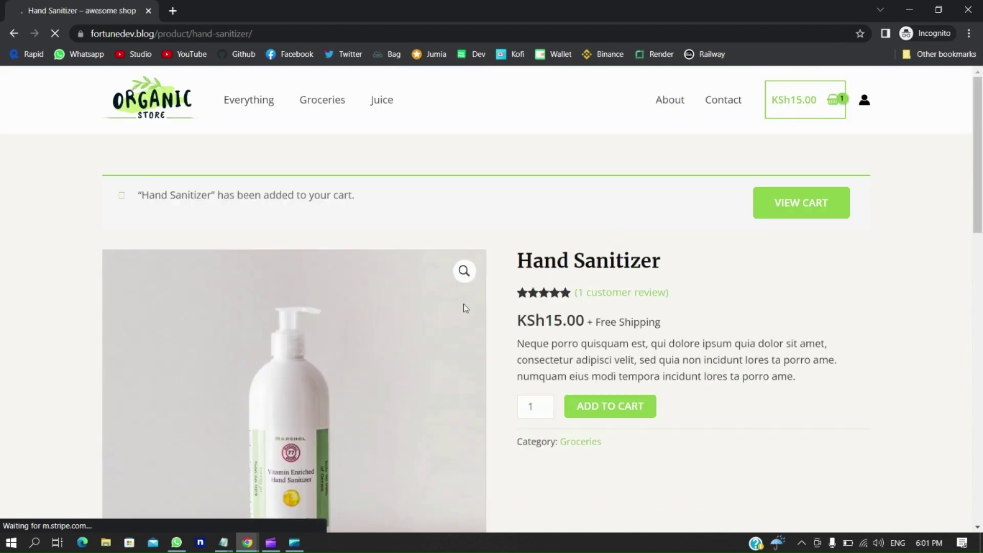
{"action": "left_click_drag", "start_coordinate": [981, 149], "coordinate": [979, 99]}
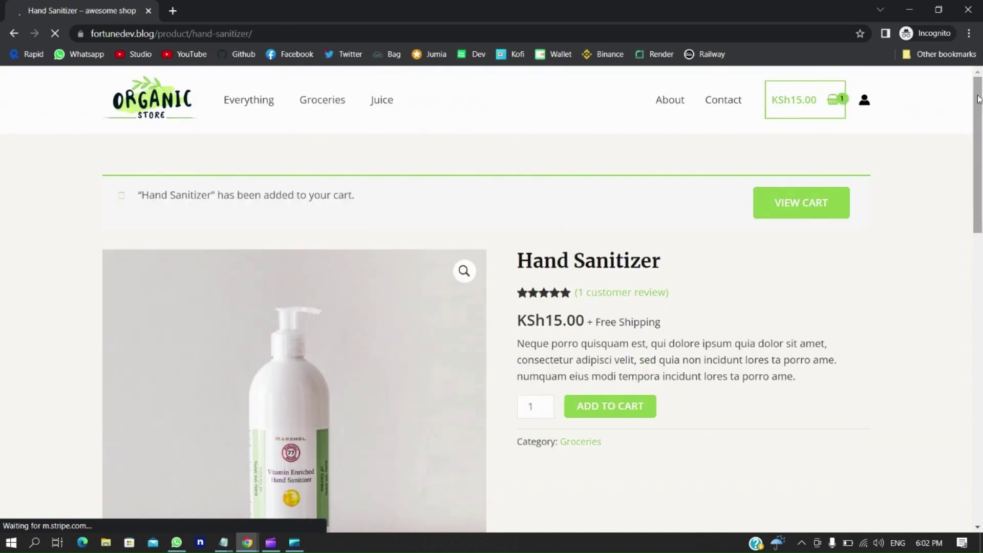
{"action": "left_click", "coordinate": [836, 102]}
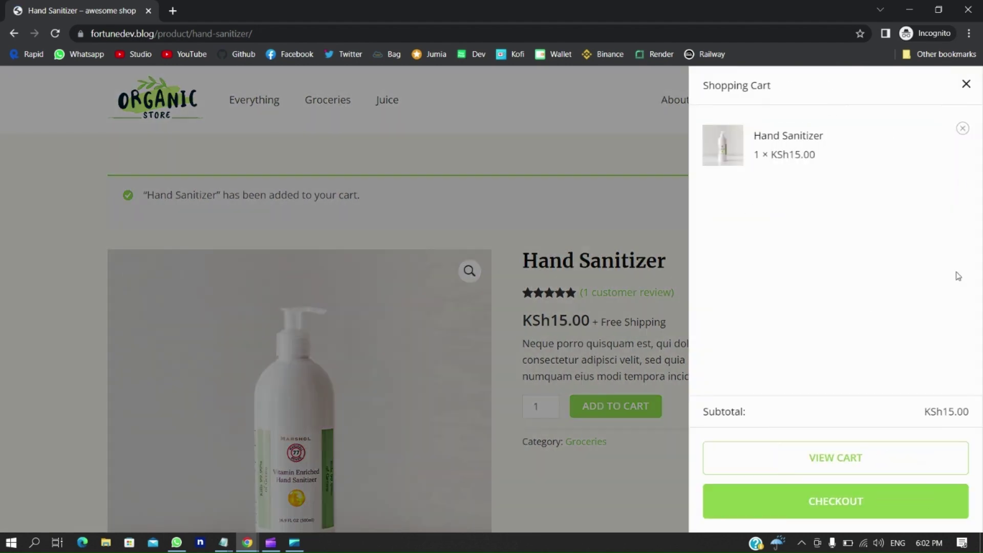
Step: Proceed to checkout and fill the billing details from the saved autofill address
{"action": "left_click", "coordinate": [847, 503]}
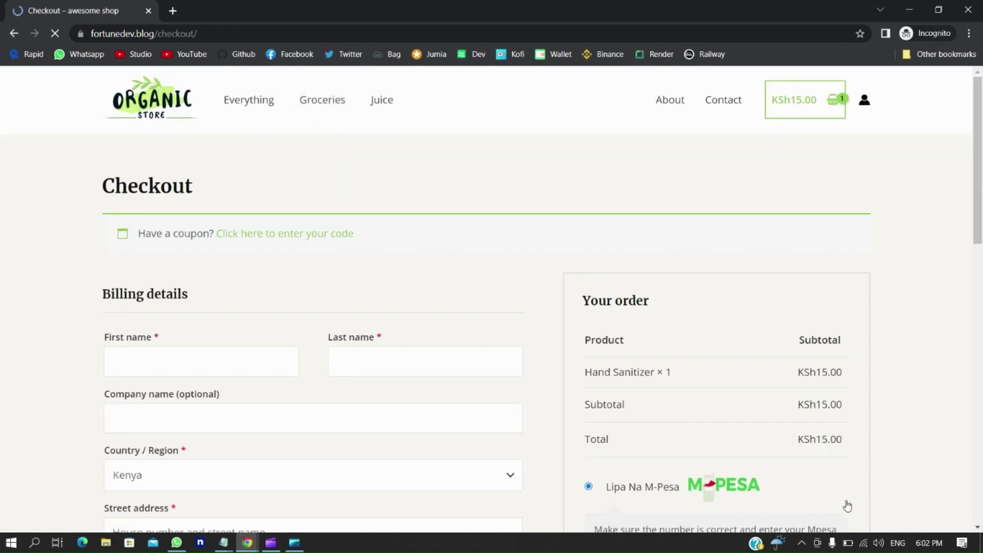
{"action": "scroll", "coordinate": [980, 169], "scroll_direction": "down", "scroll_amount": 4}
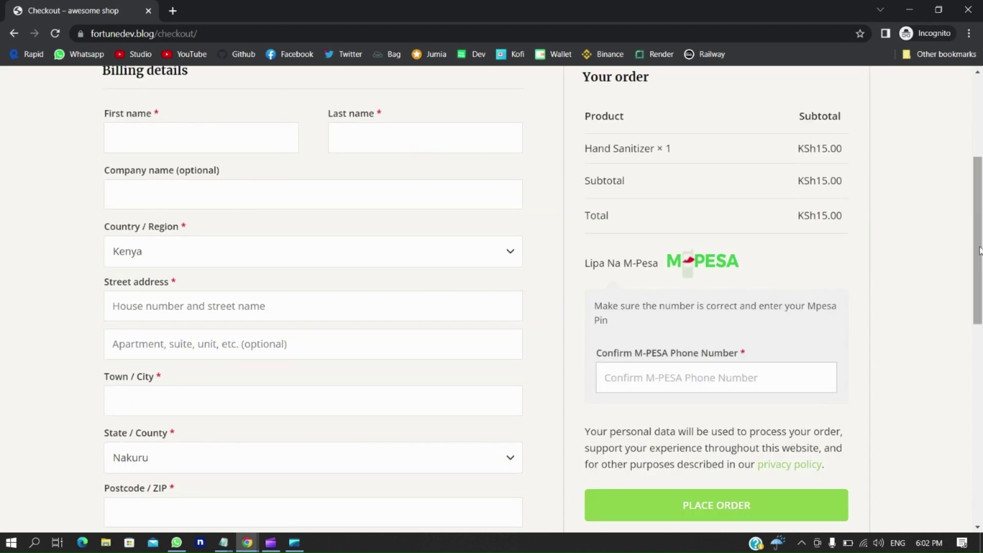
{"action": "left_click", "coordinate": [172, 149]}
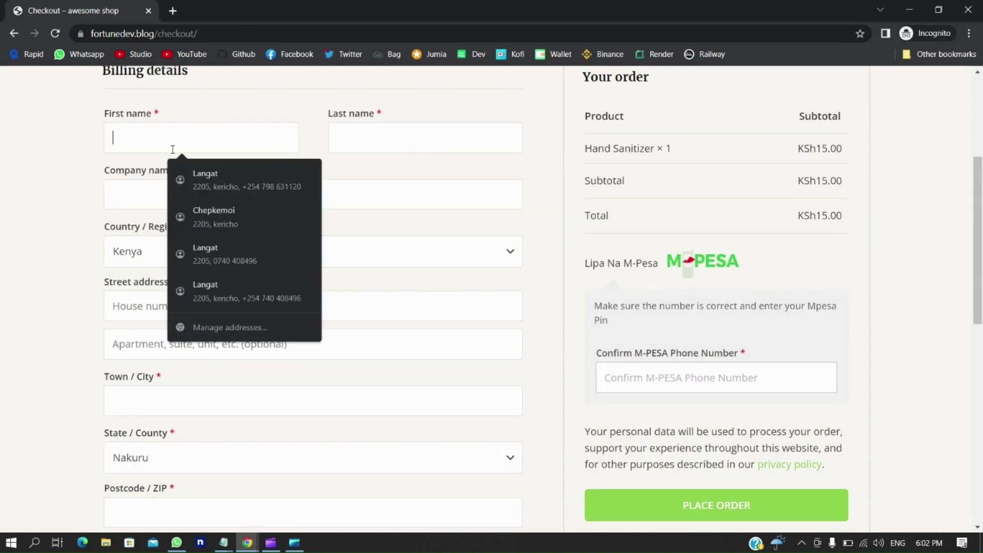
{"action": "left_click", "coordinate": [199, 176]}
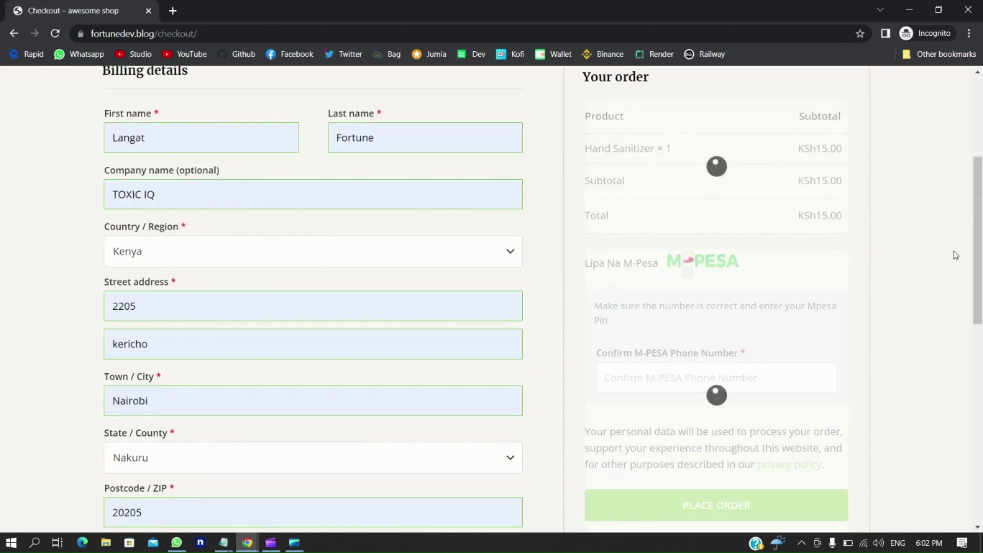
Step: Enter the customer's phone number as the M-PESA confirmation number and place the order
{"action": "scroll", "coordinate": [980, 359], "scroll_direction": "down", "scroll_amount": 7}
{"action": "left_click_drag", "start_coordinate": [981, 358], "coordinate": [981, 362]}
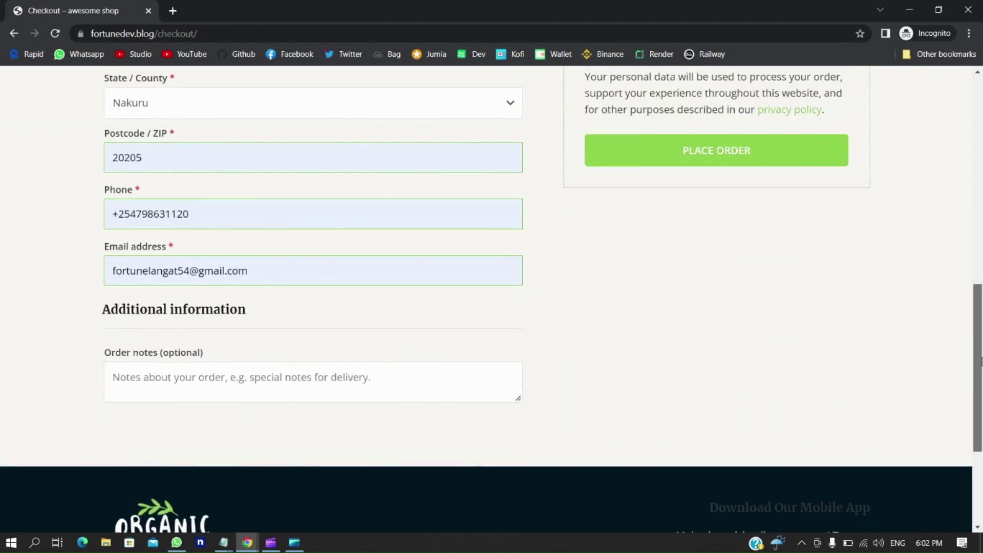
{"action": "left_click_drag", "start_coordinate": [981, 361], "coordinate": [981, 231]}
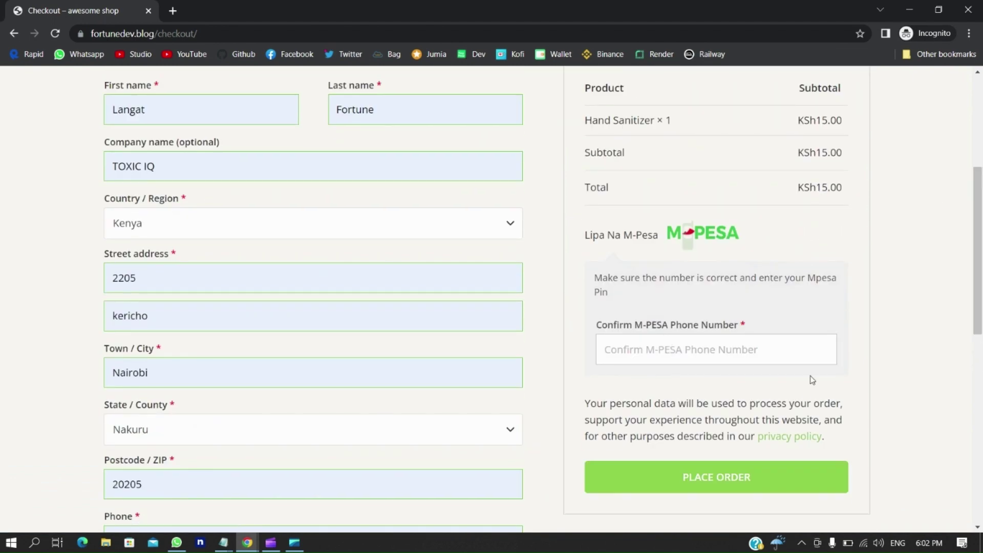
{"action": "left_click", "coordinate": [710, 352]}
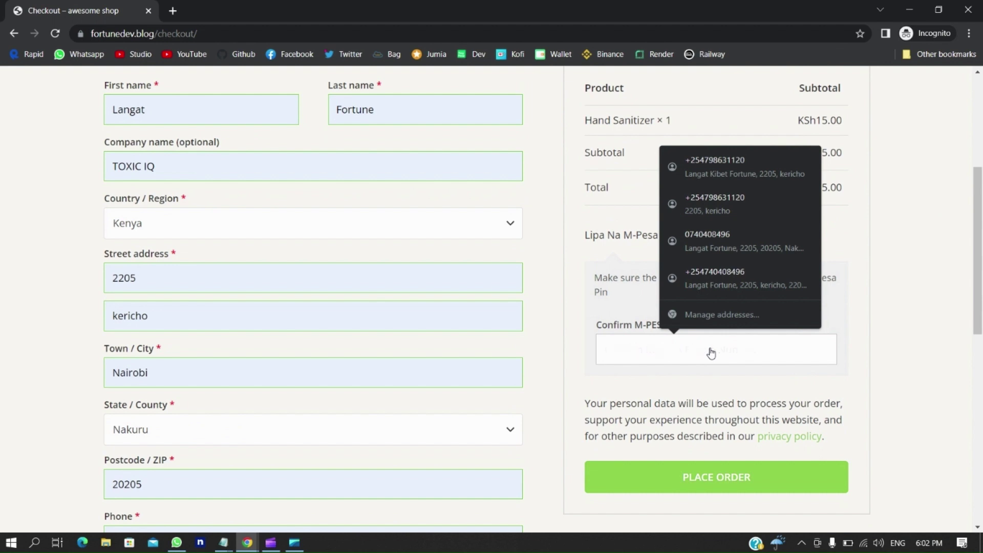
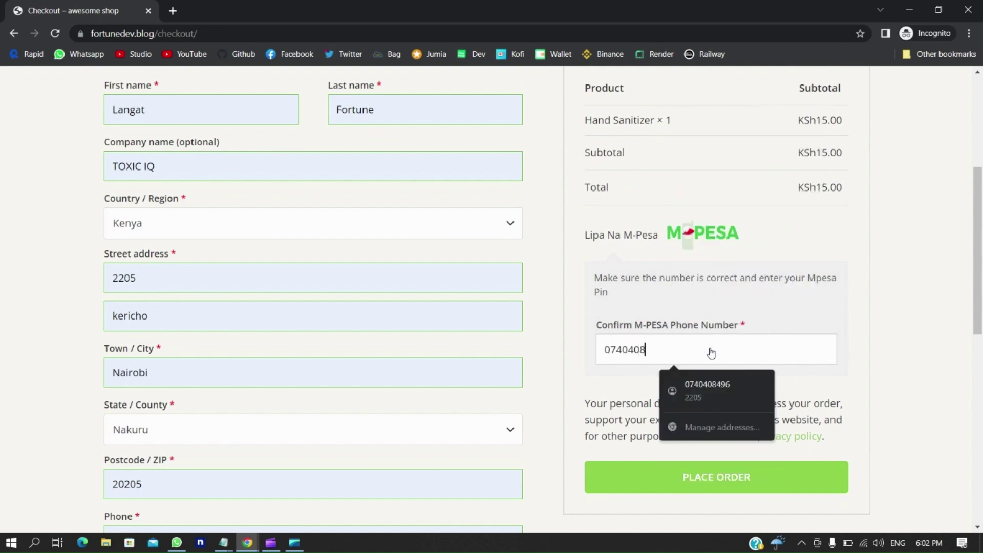
{"action": "left_click", "coordinate": [922, 325]}
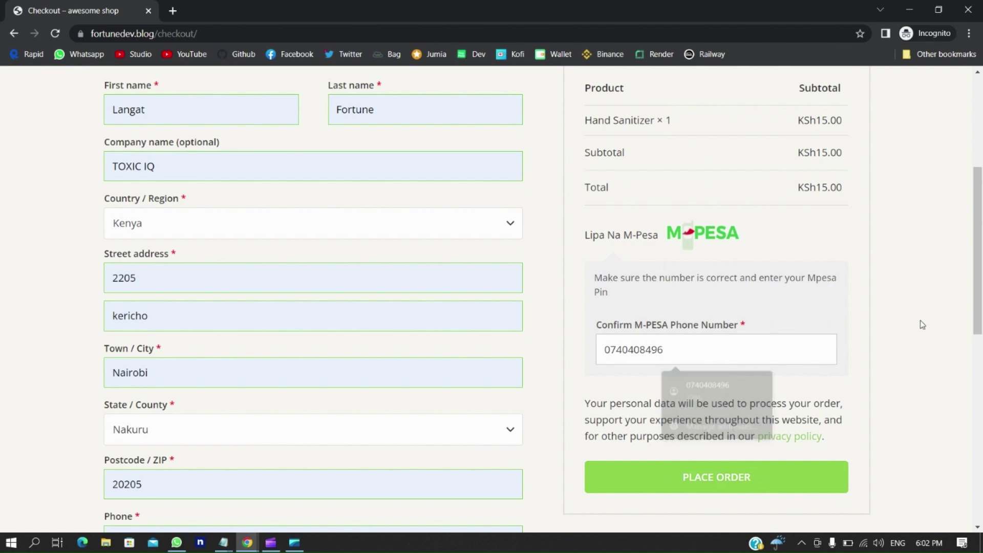
{"action": "left_click", "coordinate": [719, 487]}
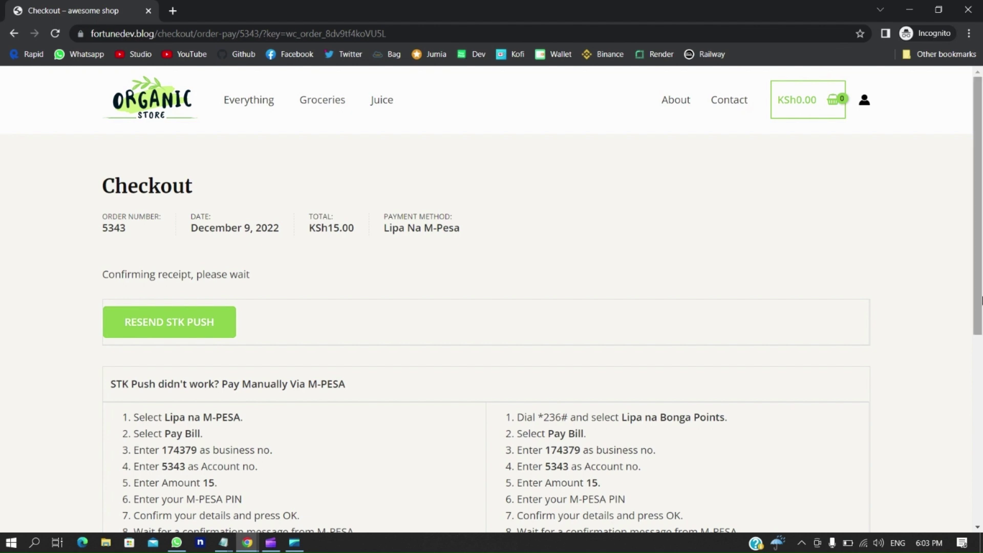
Step: Scroll through the KSh15.00 order's STK push and manual M-PESA Pay Bill instructions
{"action": "left_click_drag", "start_coordinate": [981, 300], "coordinate": [980, 312]}
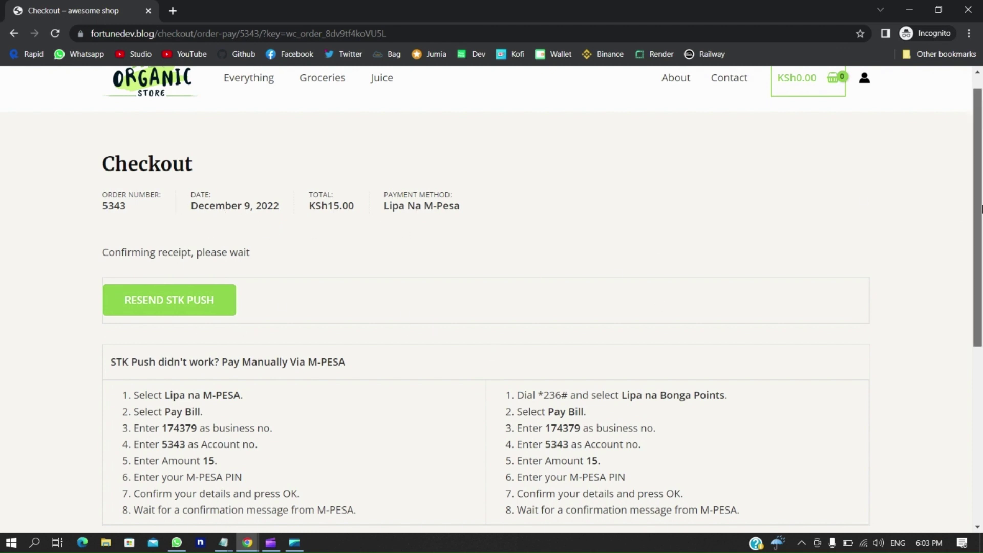
{"action": "left_click_drag", "start_coordinate": [977, 215], "coordinate": [970, 276]}
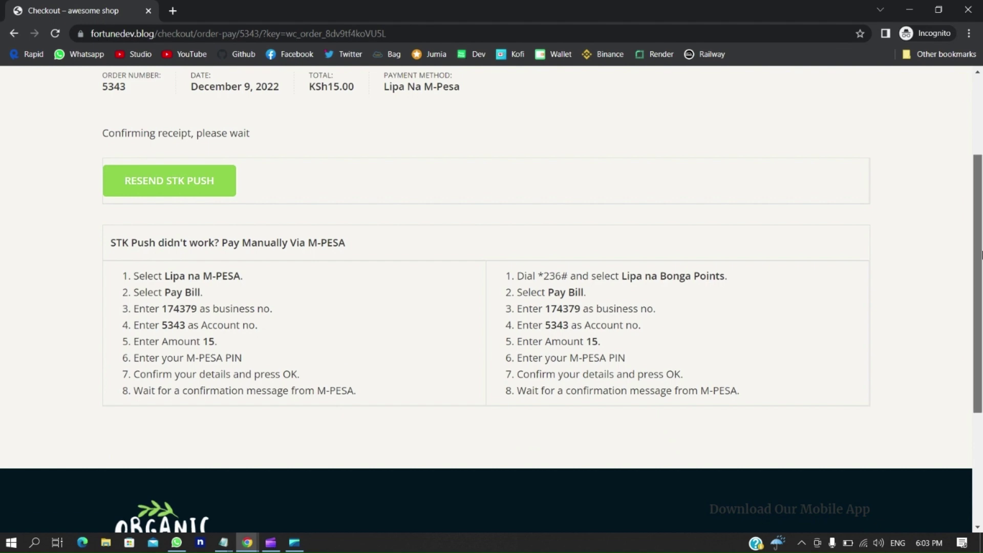
{"action": "left_click_drag", "start_coordinate": [978, 254], "coordinate": [977, 192]}
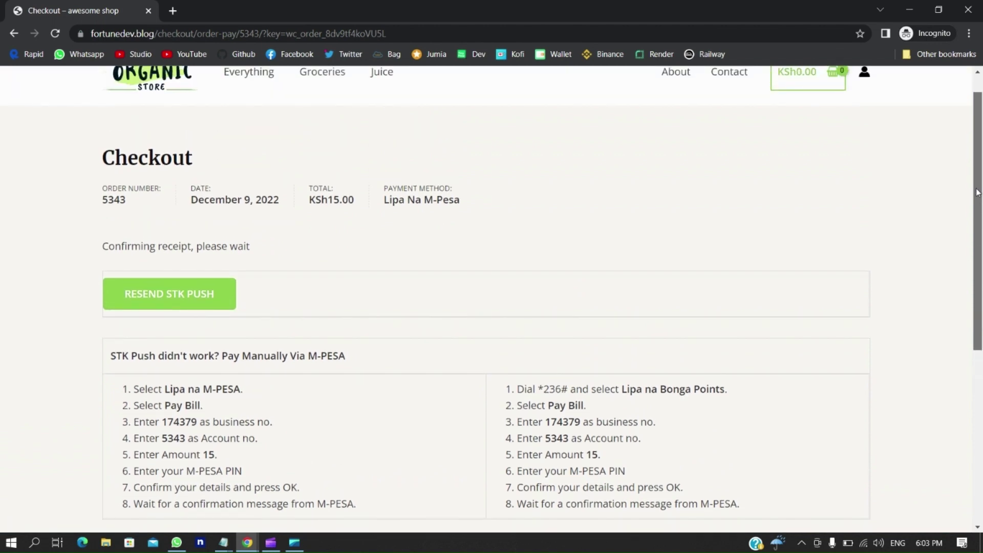
{"action": "left_click_drag", "start_coordinate": [978, 192], "coordinate": [980, 159]}
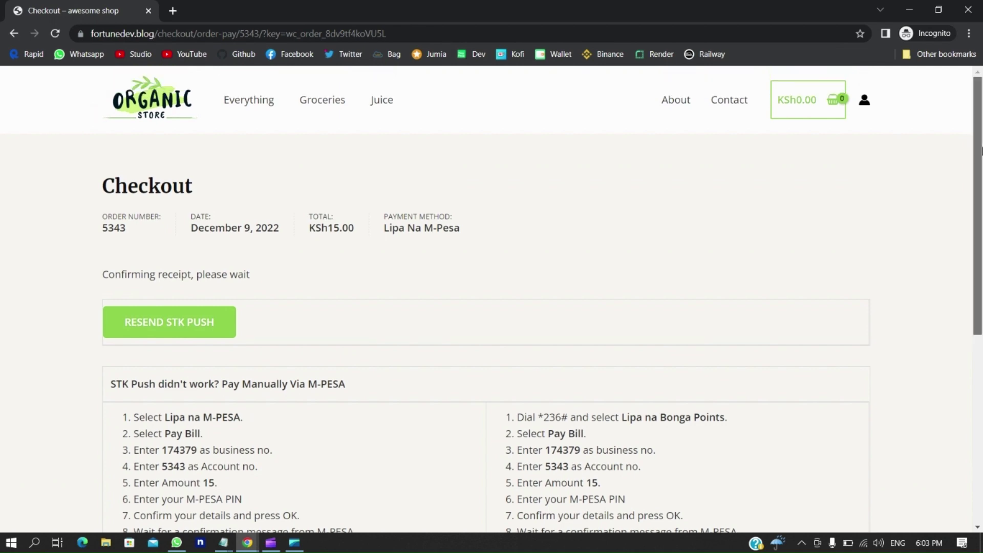
{"action": "left_click_drag", "start_coordinate": [980, 150], "coordinate": [980, 82]}
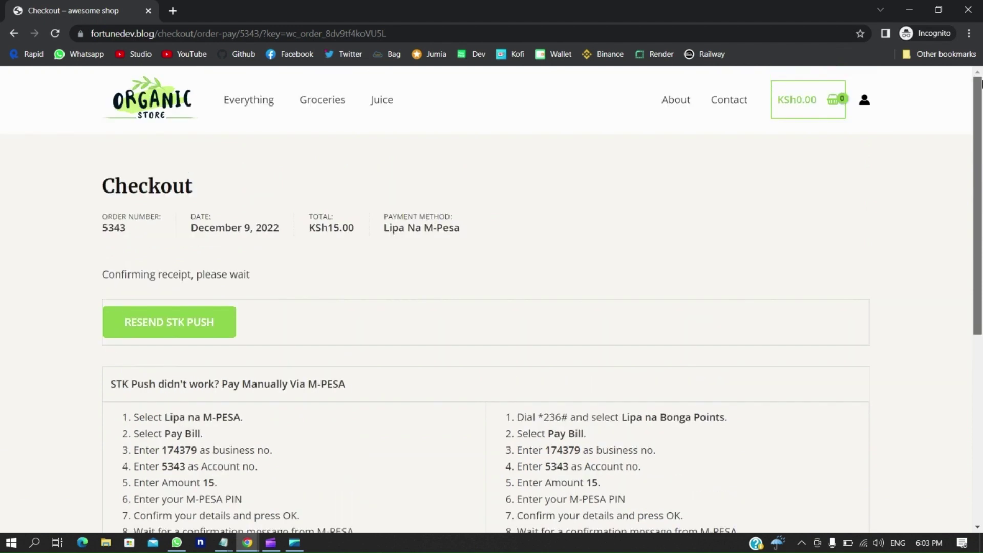